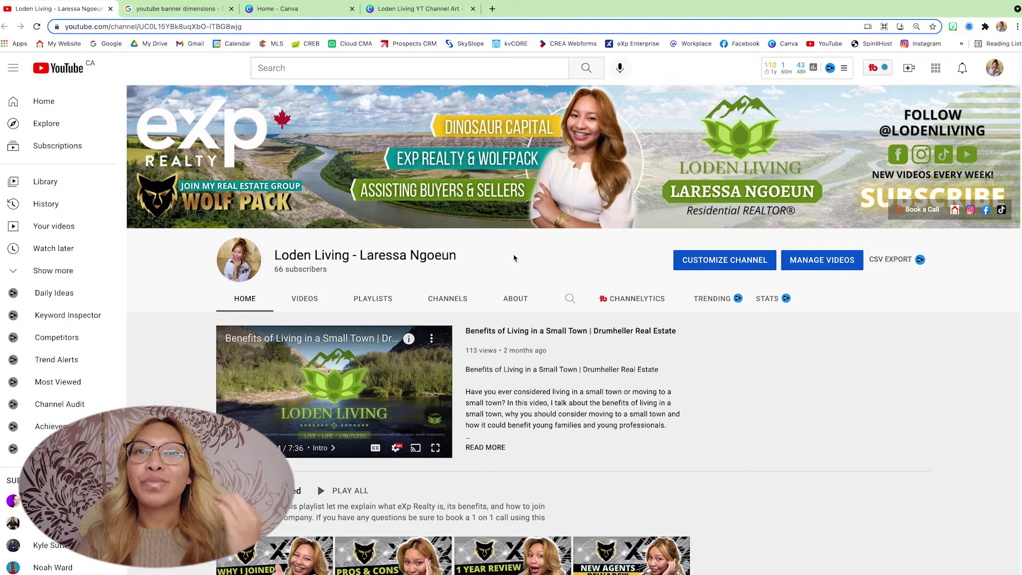
# Step: Switch from the YouTube channel page to the 'Home - Canva' browser tab
pyautogui.click(282, 9)
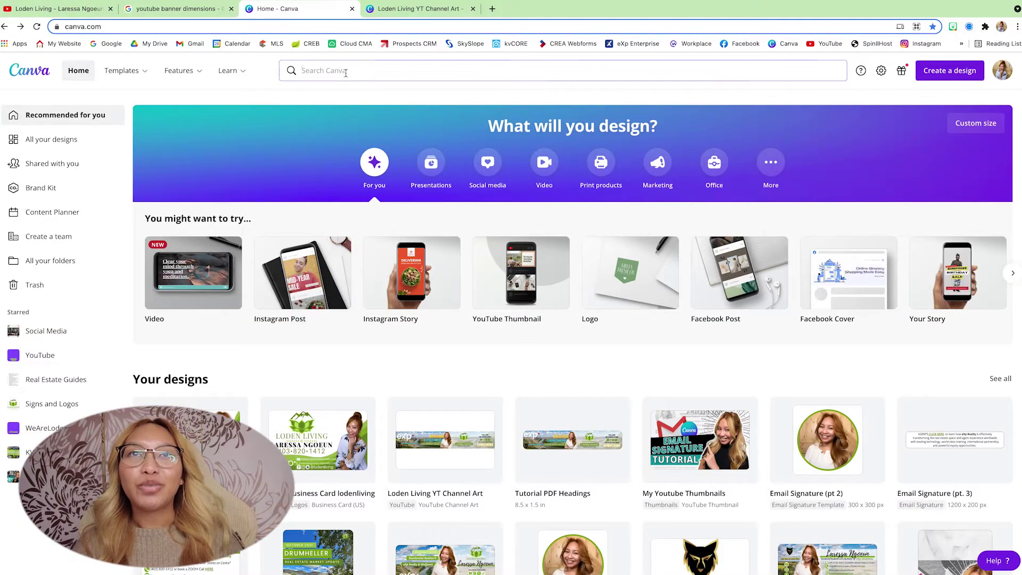
# Step: Create a blank YouTube Channel Art design from a 'youtube channel art' search, then view the banner-dimension image results
pyautogui.click(345, 71)
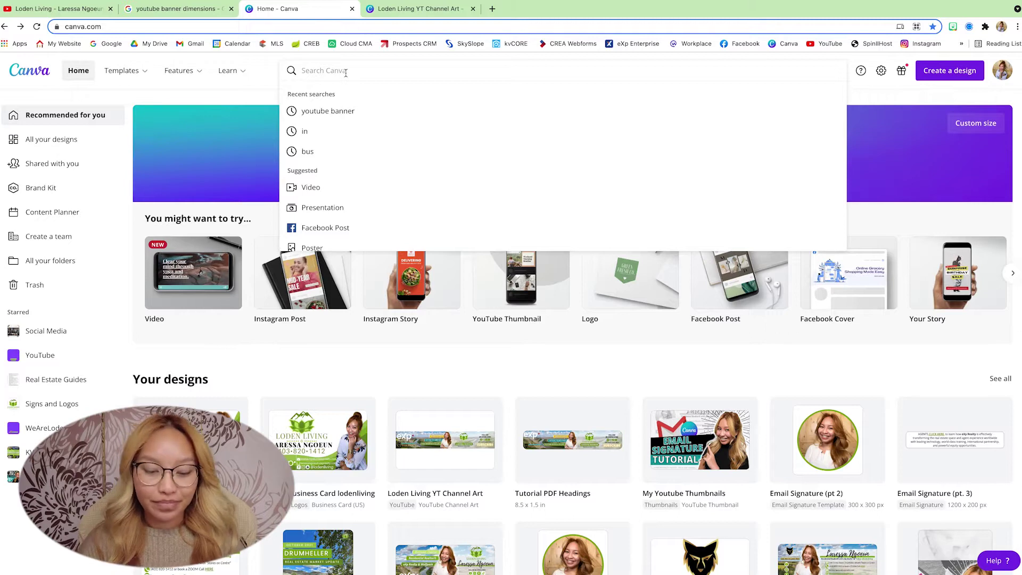
pyautogui.write('you')
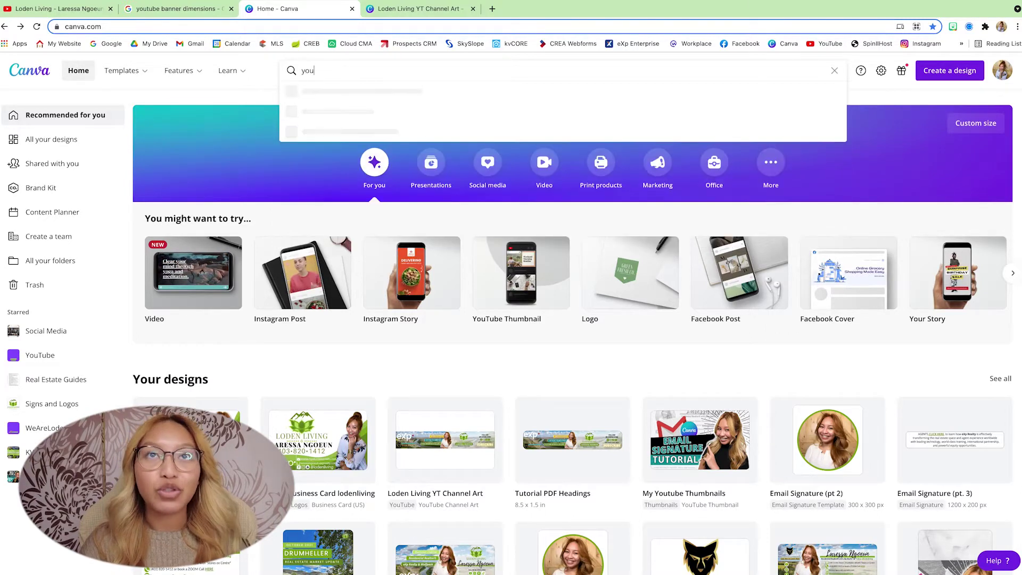
pyautogui.write('tube channe')
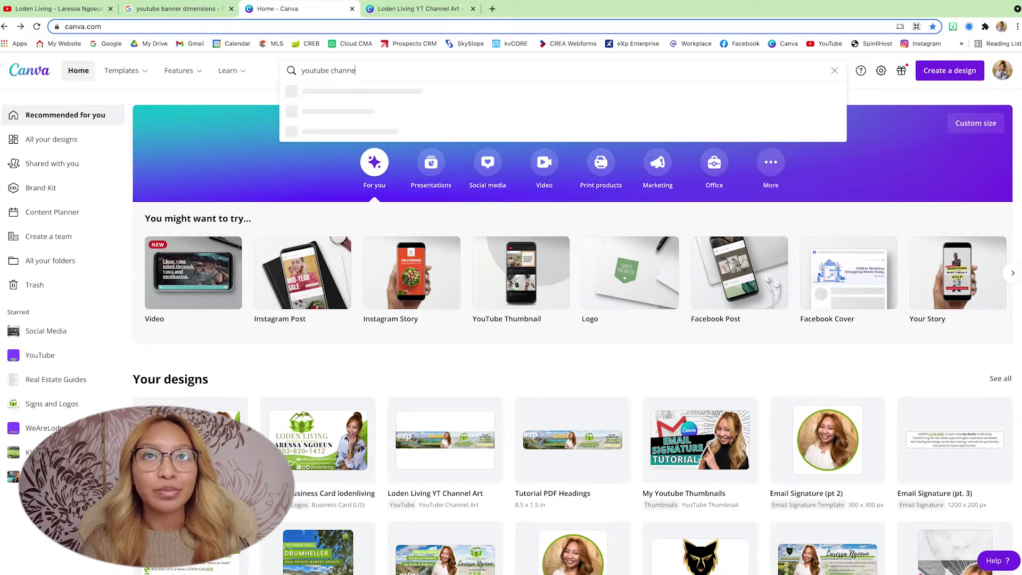
pyautogui.write('l art')
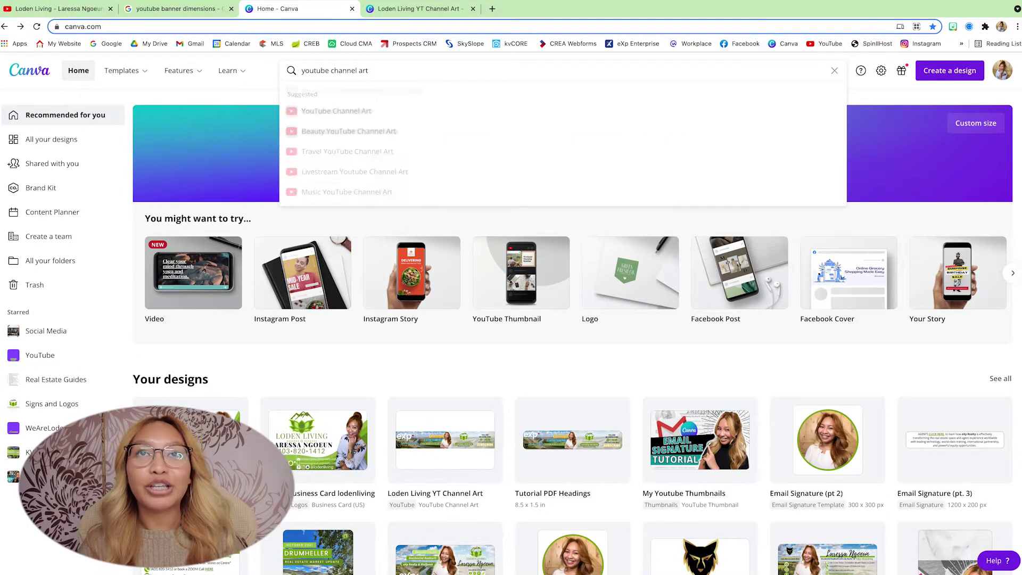
pyautogui.click(382, 119)
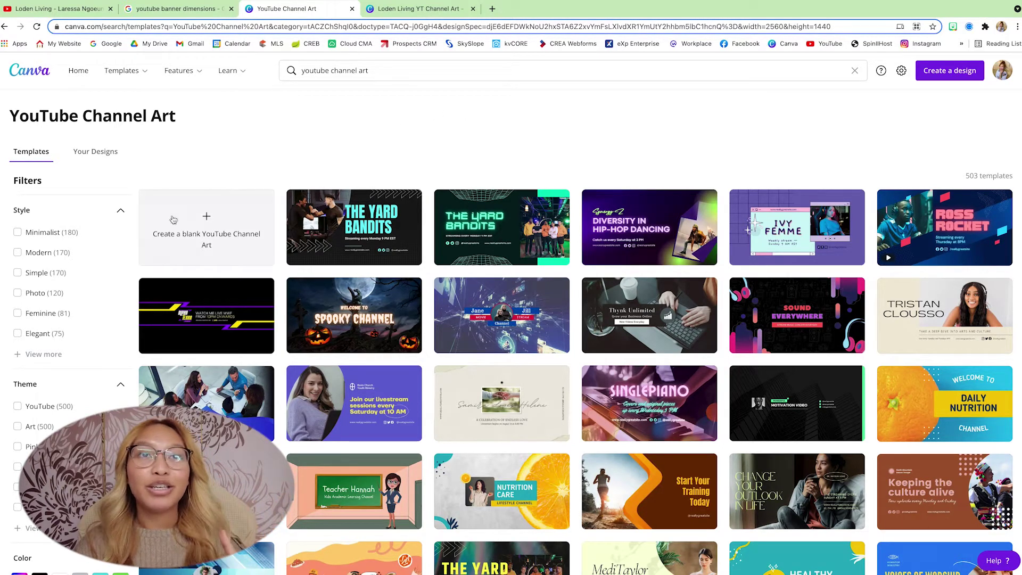
pyautogui.click(189, 228)
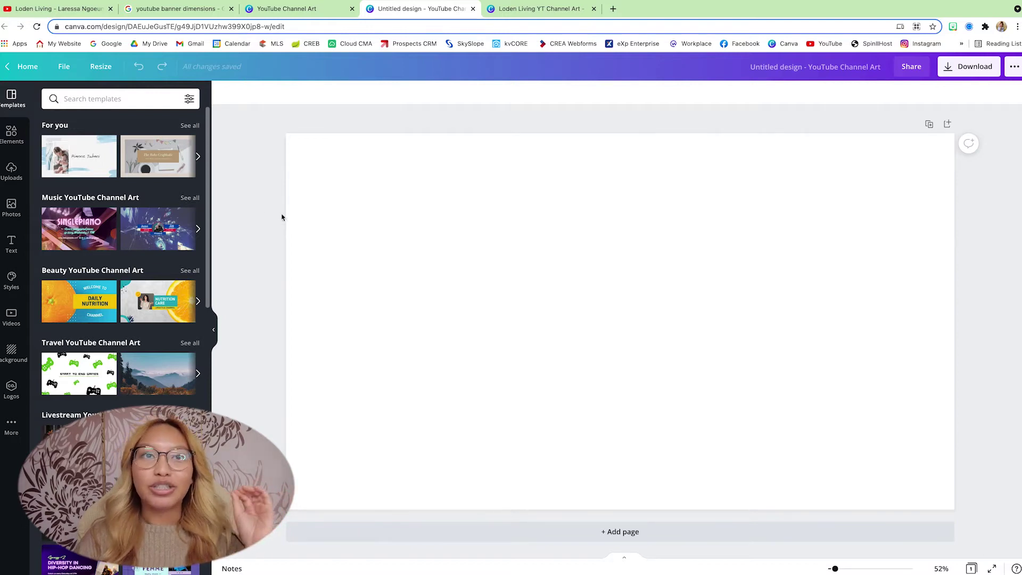
pyautogui.click(173, 9)
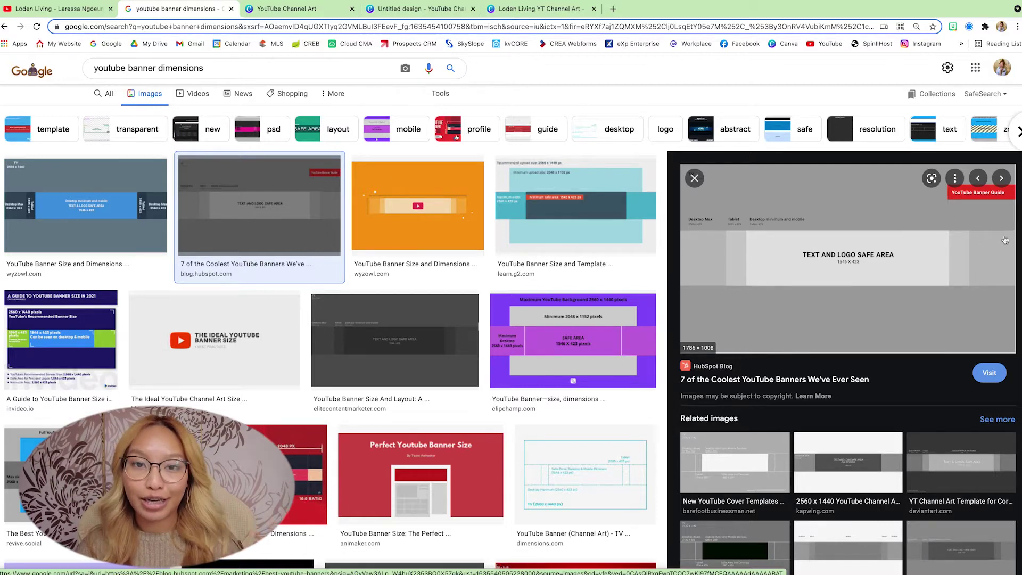
# Step: Save the YouTube banner guide image to Downloads as 'youtube banner tempalte'
pyautogui.rightClick(781, 282)
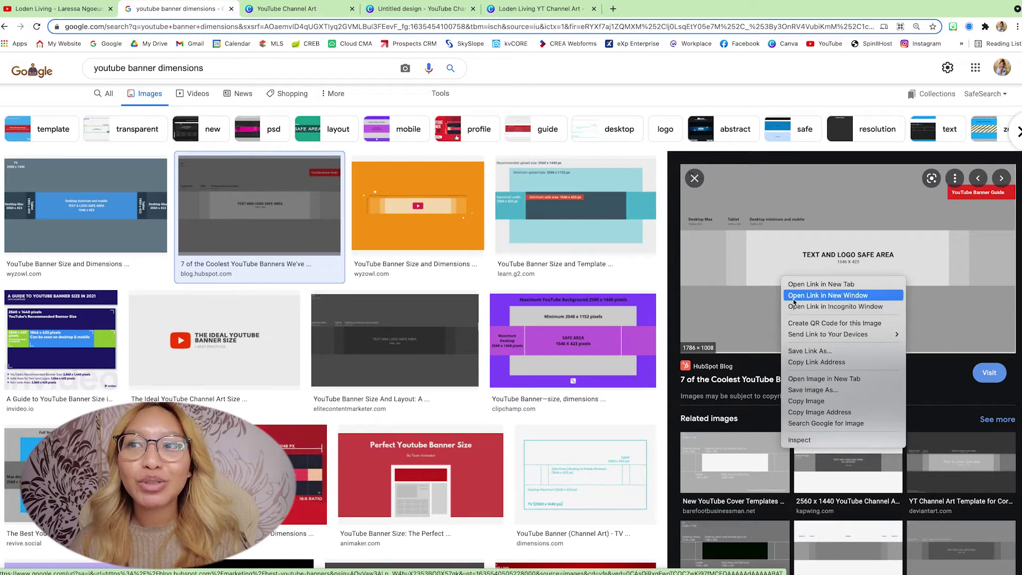
pyautogui.click(827, 391)
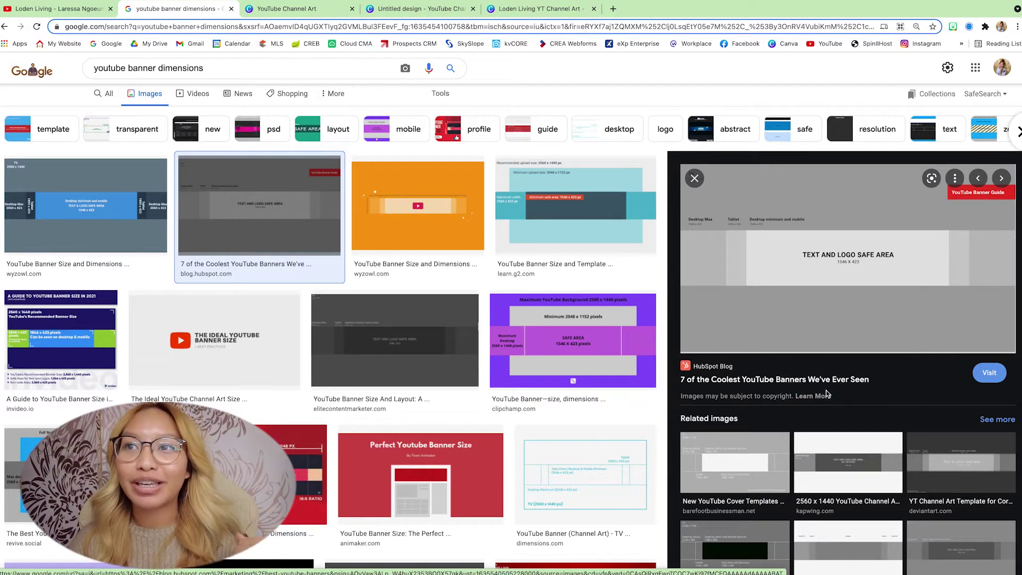
pyautogui.write('youtu')
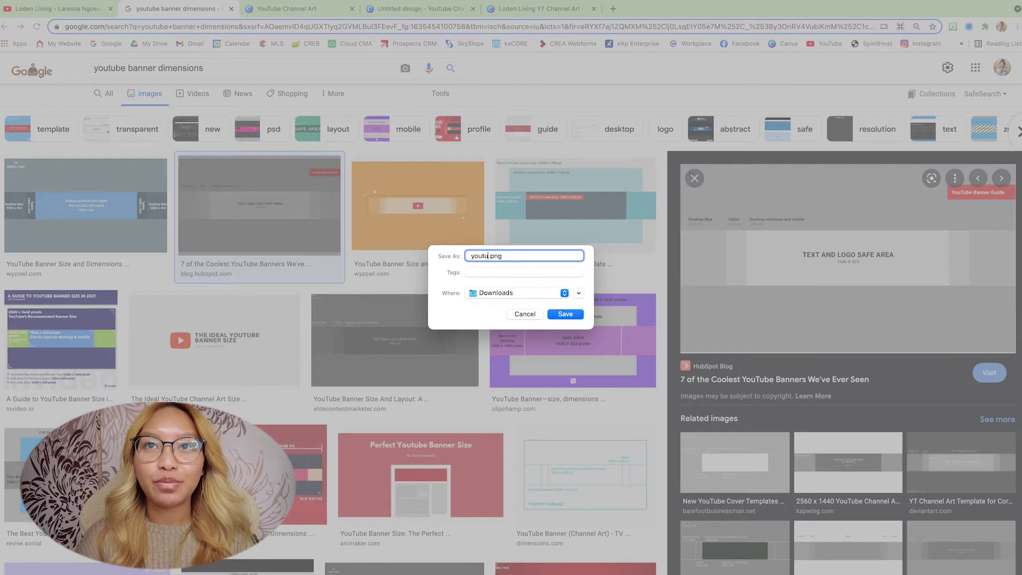
pyautogui.write('be banner tempalte')
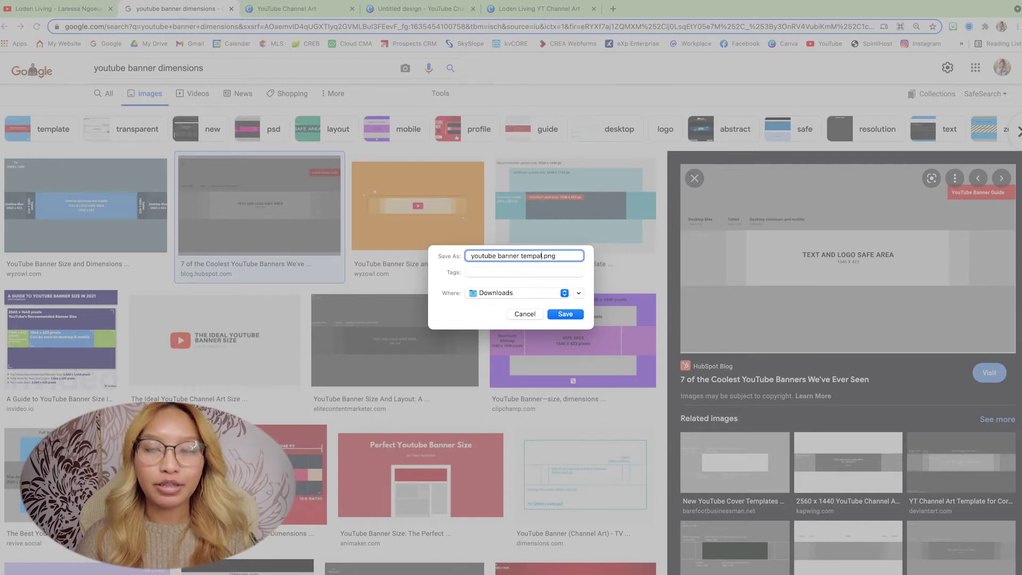
pyautogui.press('Return')
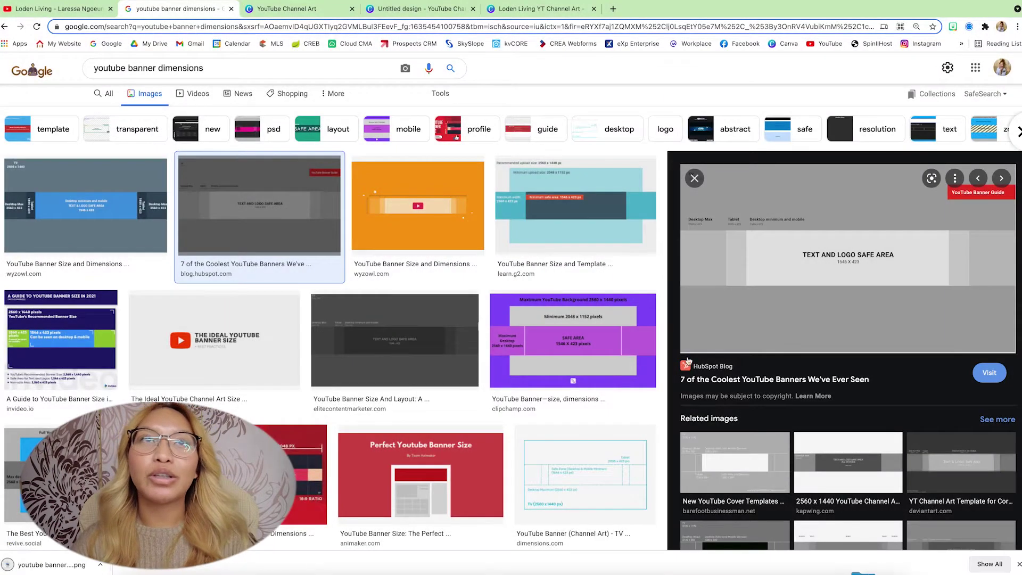
# Step: Upload the saved banner guide PNG and place it across the blank design page
pyautogui.click(283, 10)
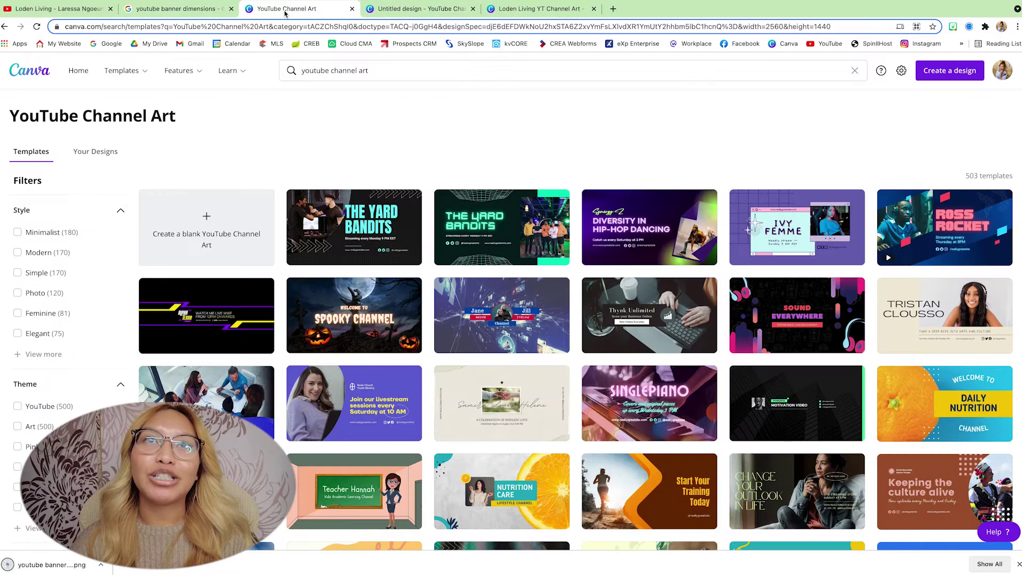
pyautogui.click(392, 10)
pyautogui.moveTo(52, 563); pyautogui.dragTo(117, 224)
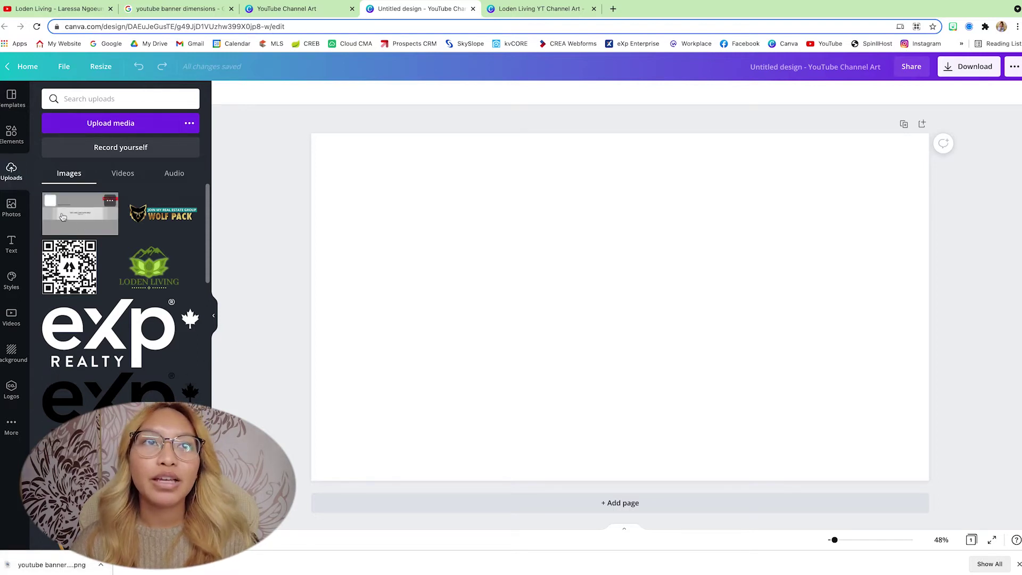
pyautogui.moveTo(109, 217); pyautogui.dragTo(322, 226)
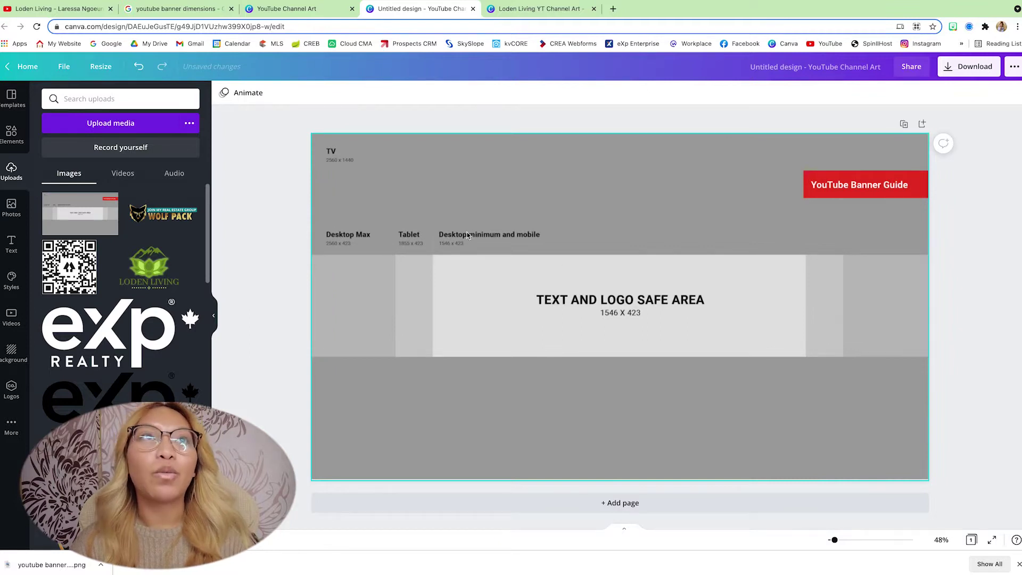
# Step: Turn on Show rulers and Show guides from the File menu
pyautogui.click(65, 68)
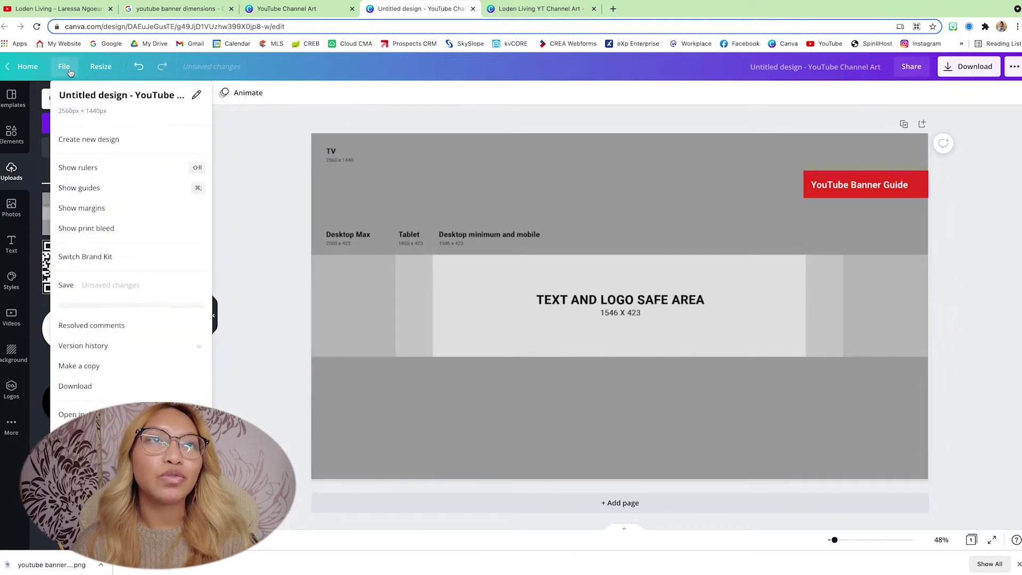
pyautogui.click(127, 168)
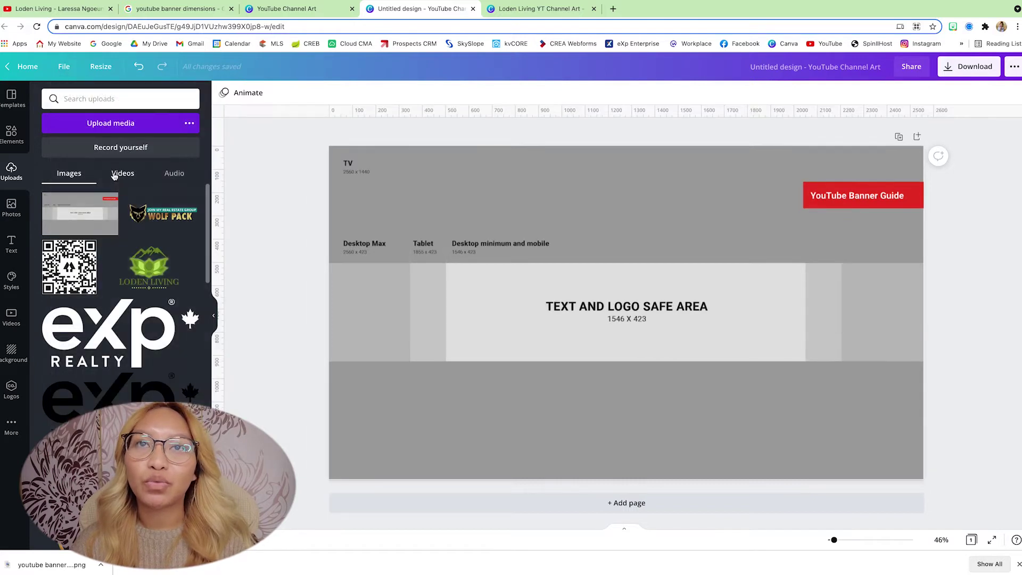
pyautogui.click(67, 72)
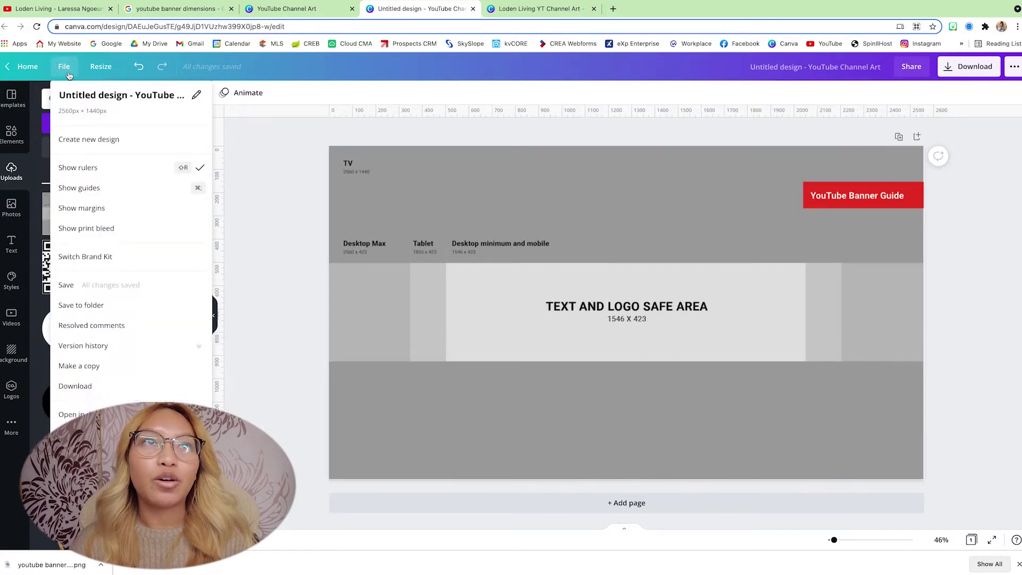
pyautogui.click(136, 194)
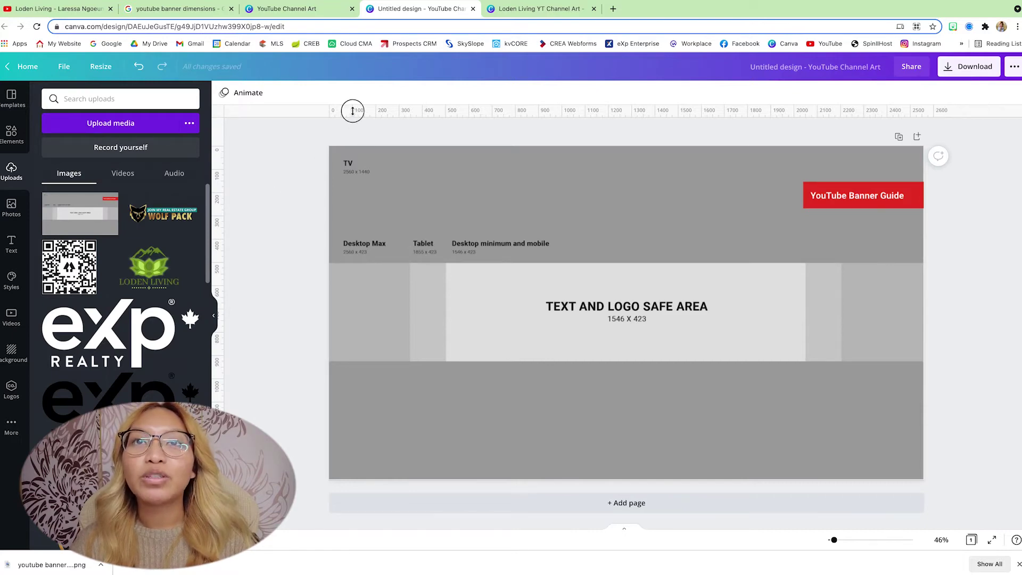
# Step: Add two horizontal and four vertical guides marking the safe-area and tablet-area edges
pyautogui.moveTo(353, 111); pyautogui.dragTo(357, 263)
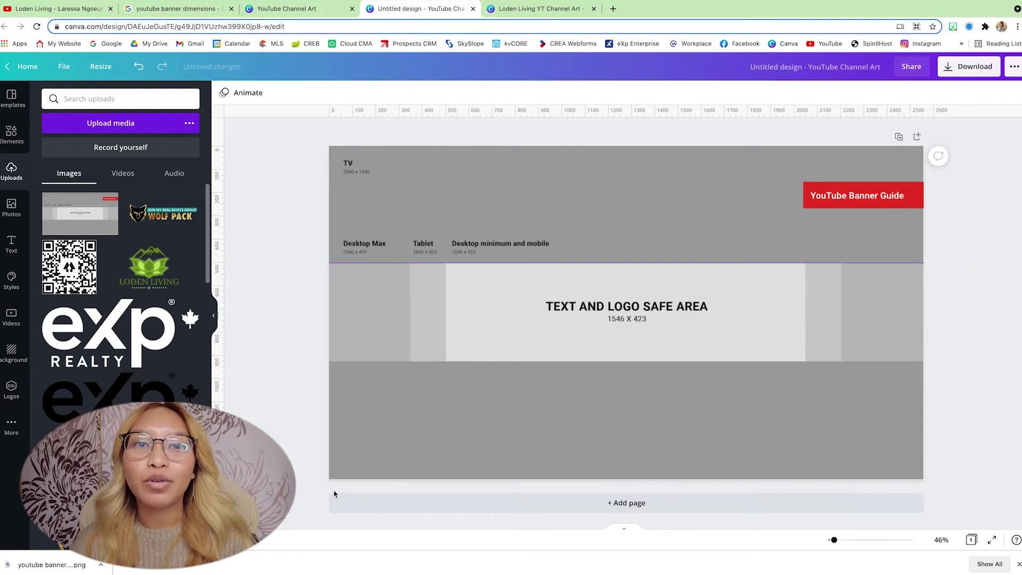
pyautogui.moveTo(382, 110); pyautogui.dragTo(386, 362)
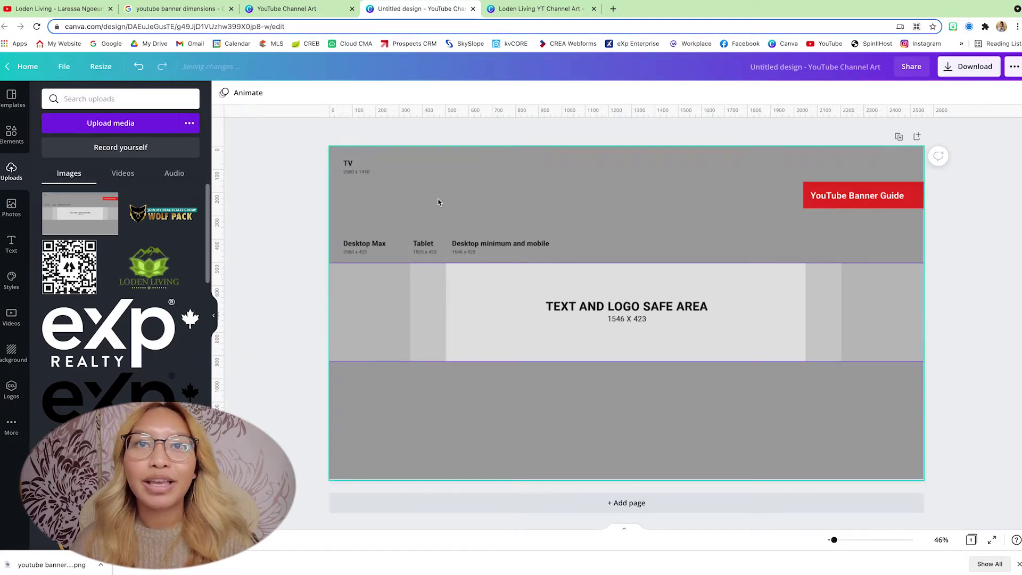
pyautogui.moveTo(229, 128); pyautogui.dragTo(409, 163)
pyautogui.moveTo(219, 125); pyautogui.dragTo(445, 161)
pyautogui.moveTo(219, 132); pyautogui.dragTo(806, 192)
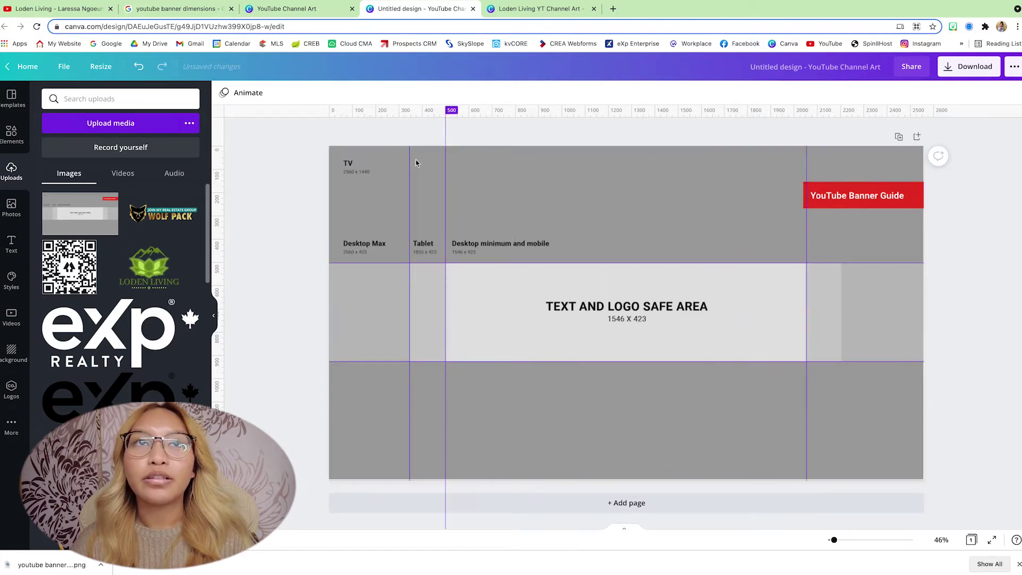
pyautogui.moveTo(218, 129); pyautogui.dragTo(841, 224)
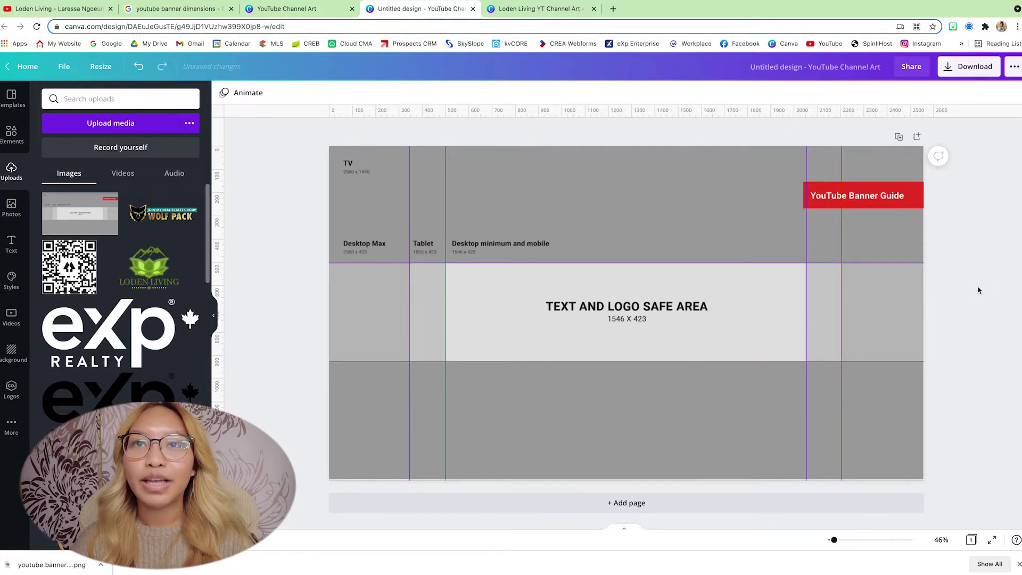
# Step: Duplicate the page and delete the guide image from Page 1, keeping only the guides
pyautogui.click(899, 138)
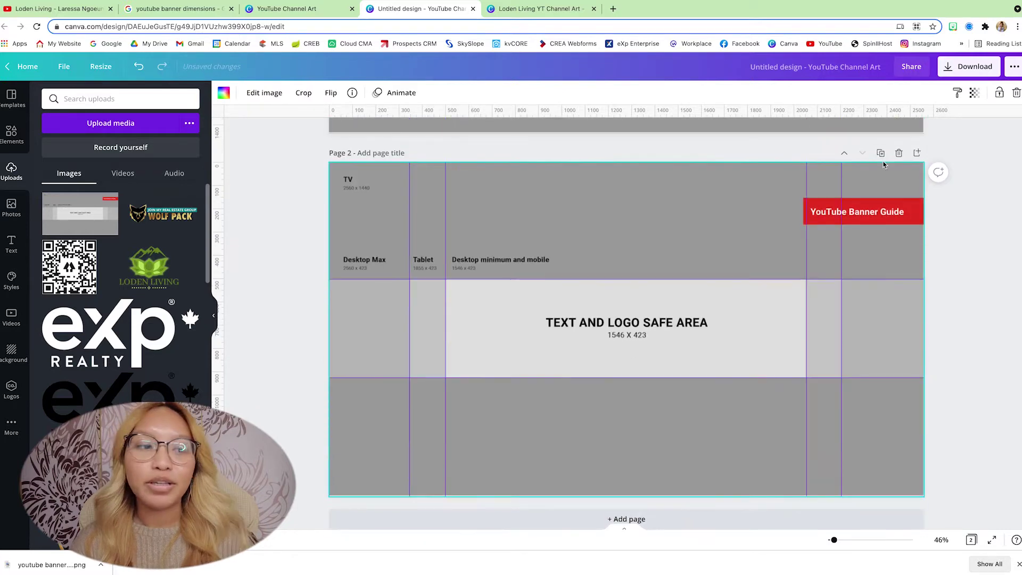
pyautogui.scroll(5, 880, 165)
pyautogui.click(747, 242)
pyautogui.press('Delete')
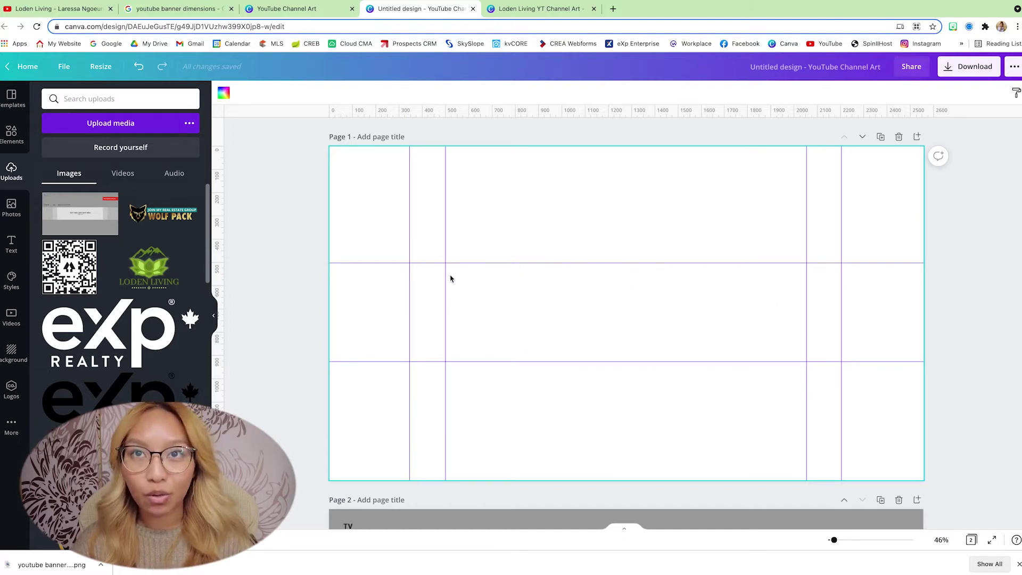
# Step: Scroll the uploaded images down to the river-valley landscape photo
pyautogui.scroll(-6, 791, 333)
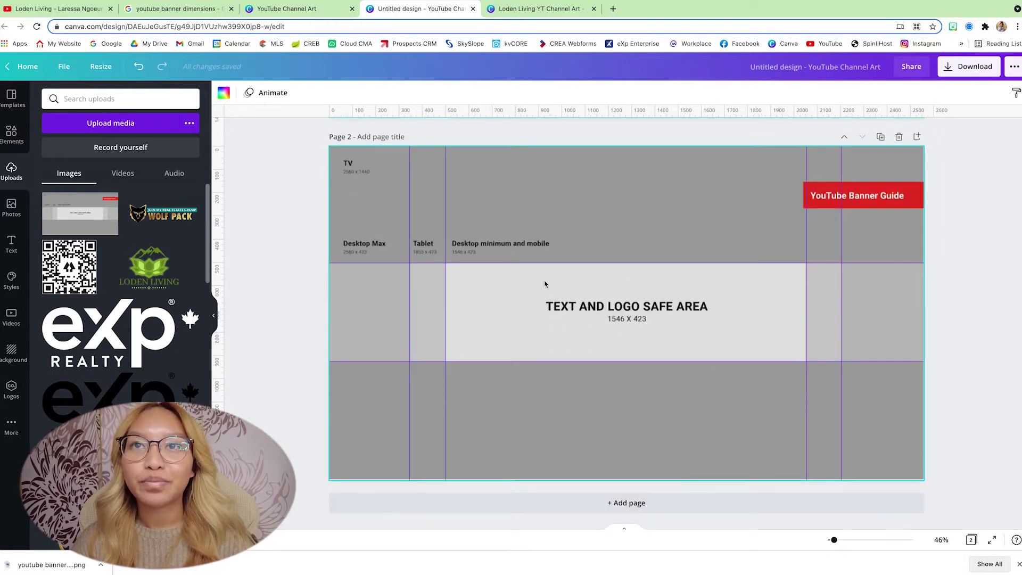
pyautogui.scroll(6, 712, 319)
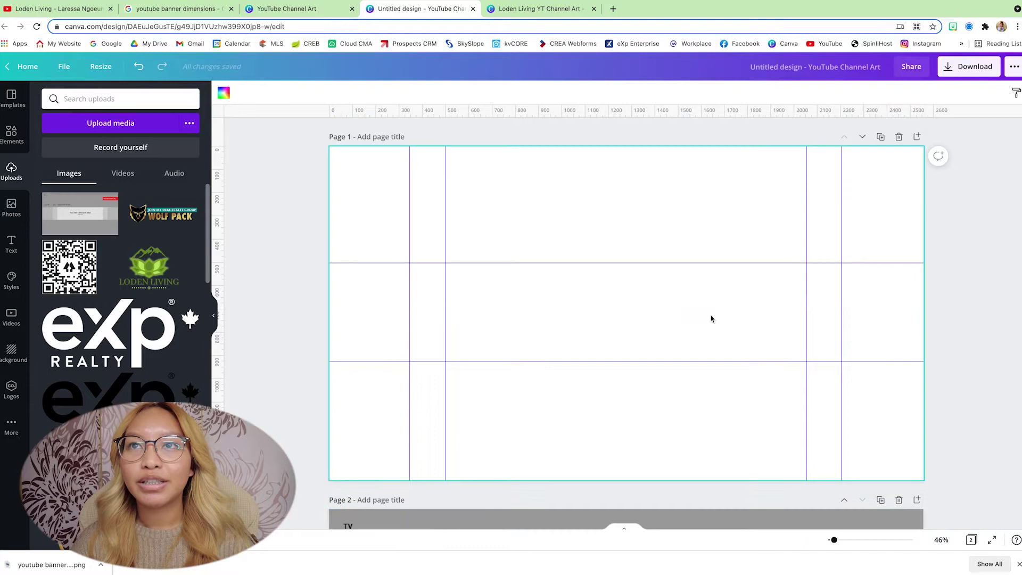
pyautogui.click(271, 172)
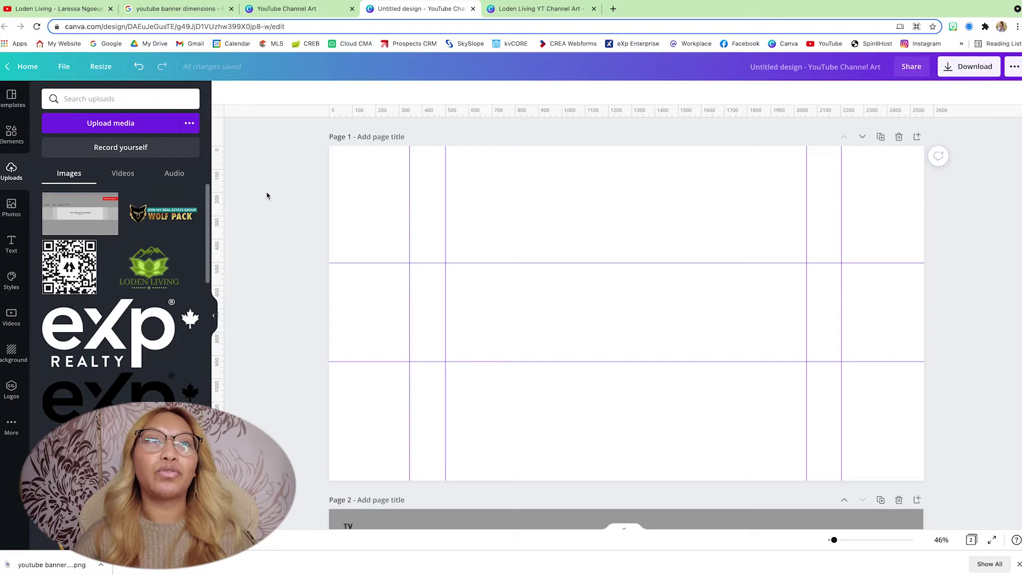
pyautogui.scroll(-10, 183, 232)
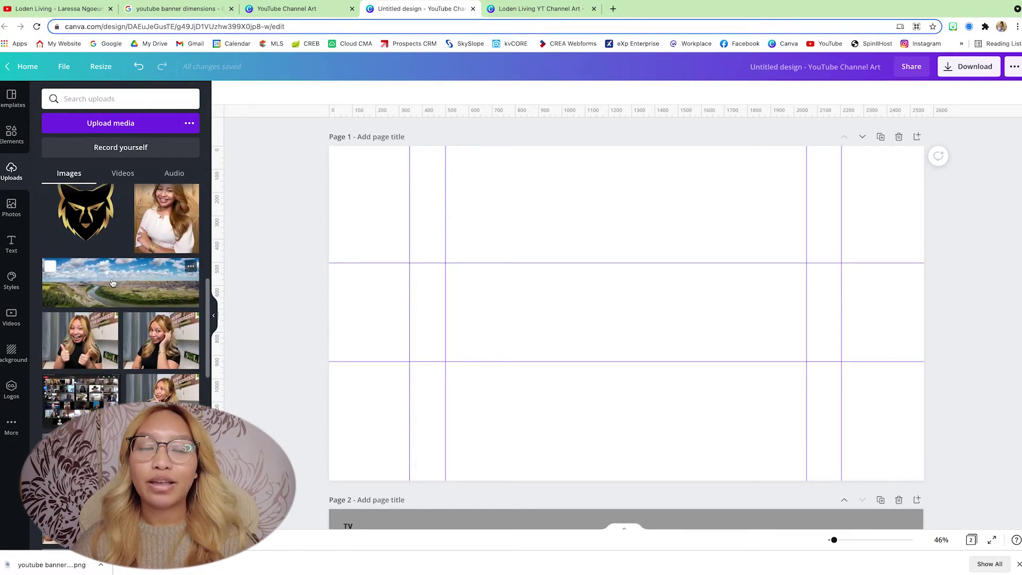
# Step: Add the river-valley photo, stretch it to full page width, and crop it to a ~2560 × 409 middle band
pyautogui.click(112, 283)
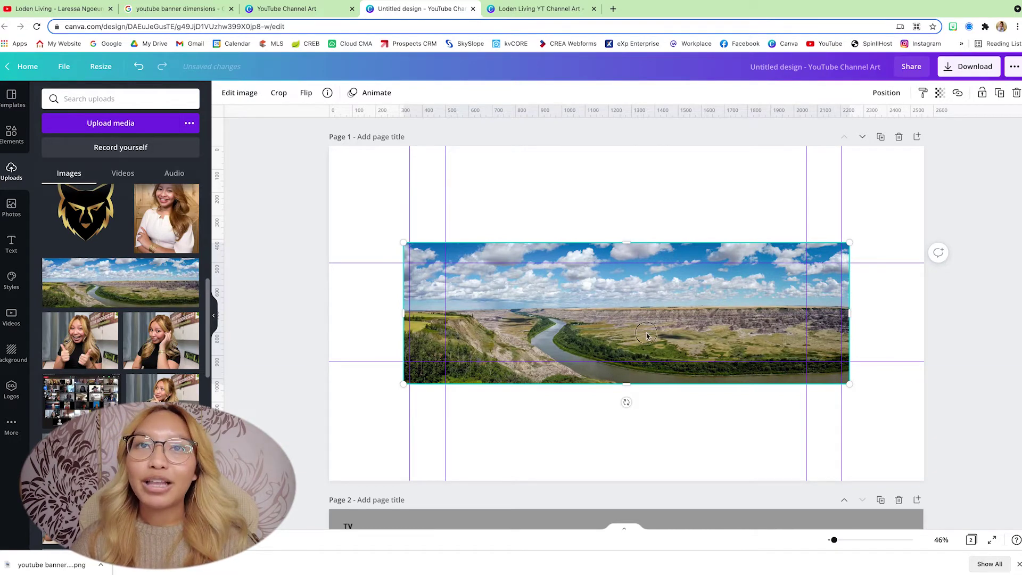
pyautogui.moveTo(646, 336); pyautogui.dragTo(572, 356)
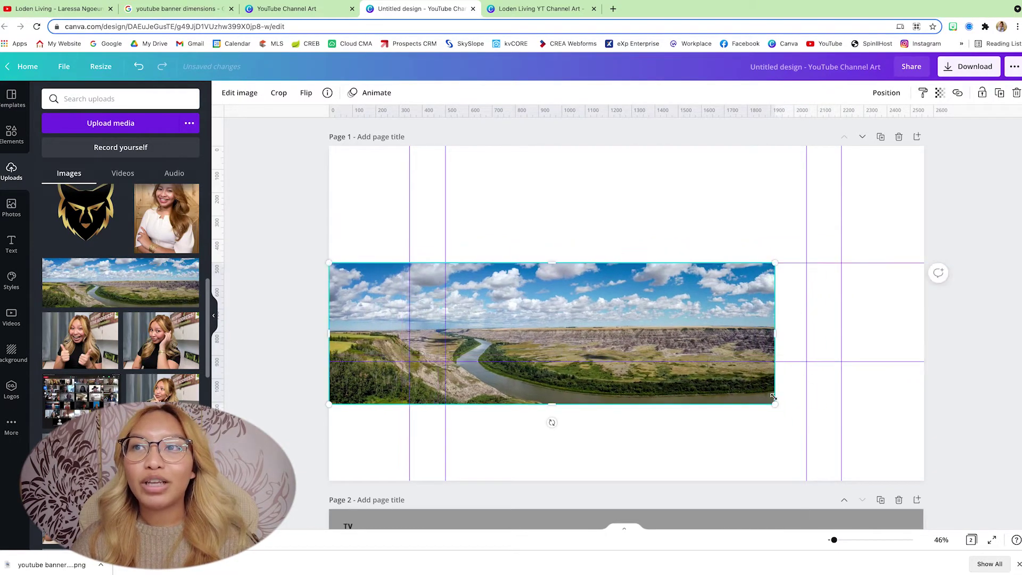
pyautogui.moveTo(774, 397); pyautogui.dragTo(925, 429)
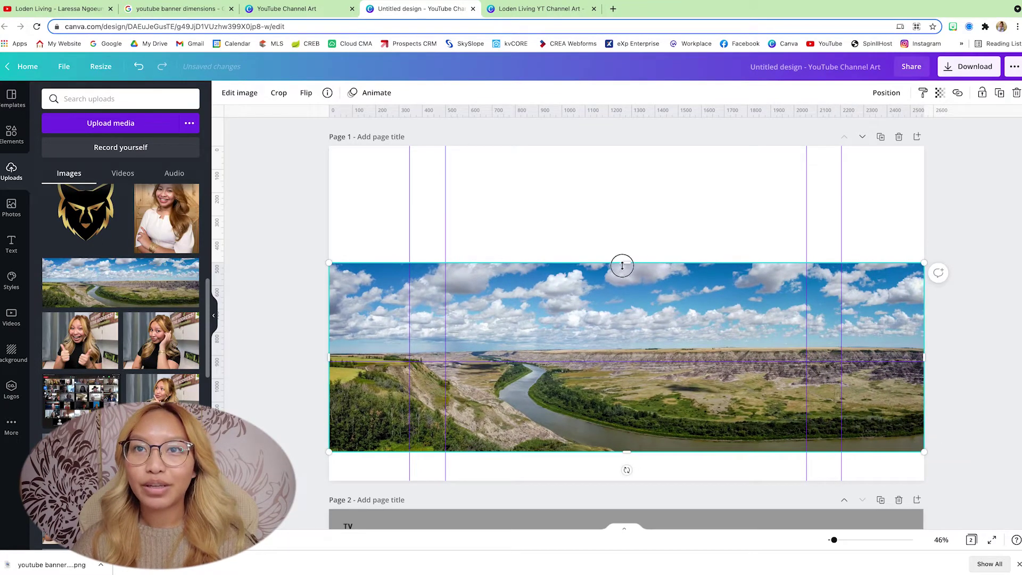
pyautogui.moveTo(622, 265); pyautogui.dragTo(617, 296)
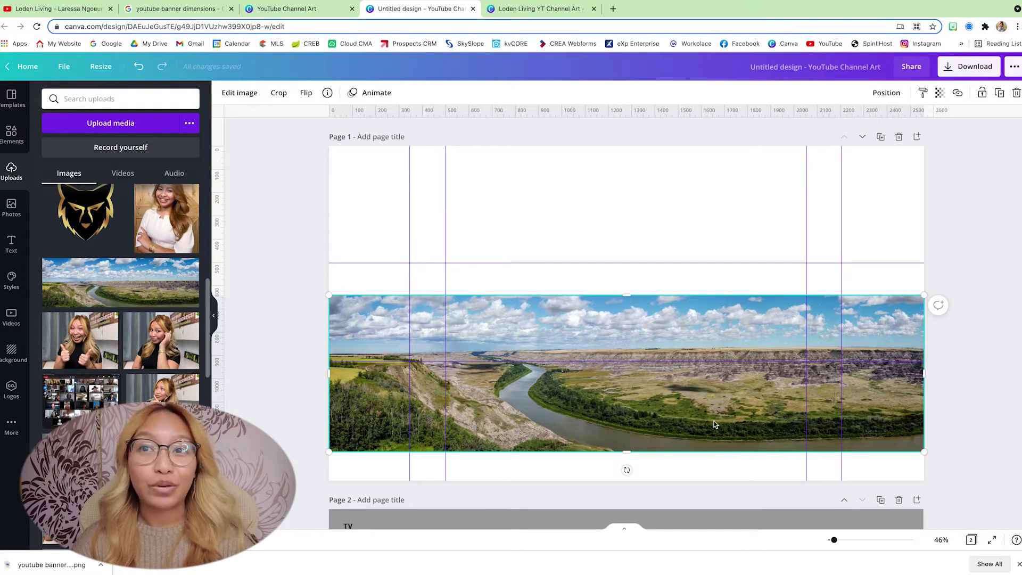
pyautogui.moveTo(626, 448); pyautogui.dragTo(645, 378)
pyautogui.moveTo(623, 263); pyautogui.dragTo(620, 276)
pyautogui.moveTo(602, 319); pyautogui.dragTo(603, 307)
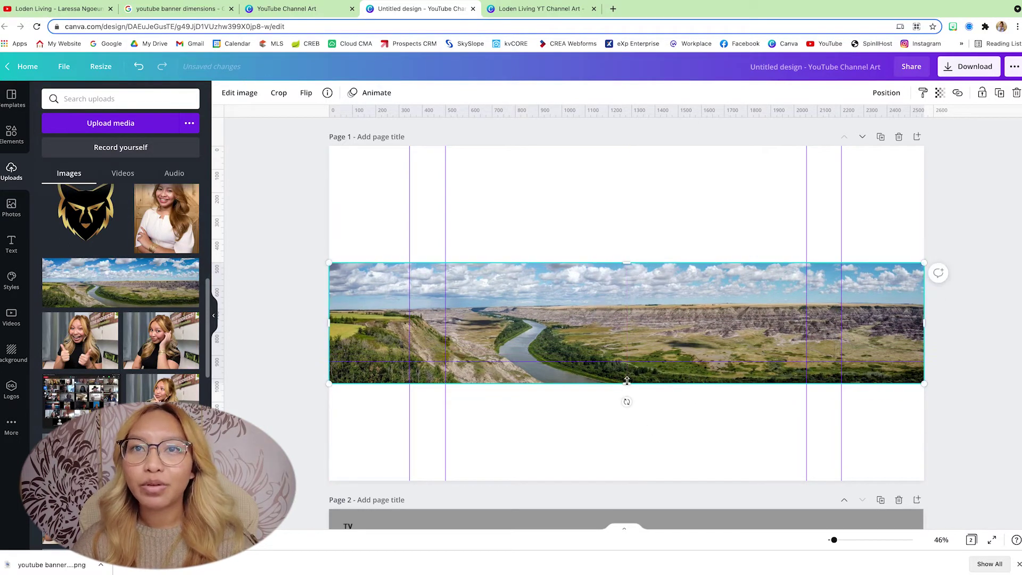
pyautogui.moveTo(627, 382); pyautogui.dragTo(642, 363)
pyautogui.moveTo(632, 268); pyautogui.dragTo(633, 297)
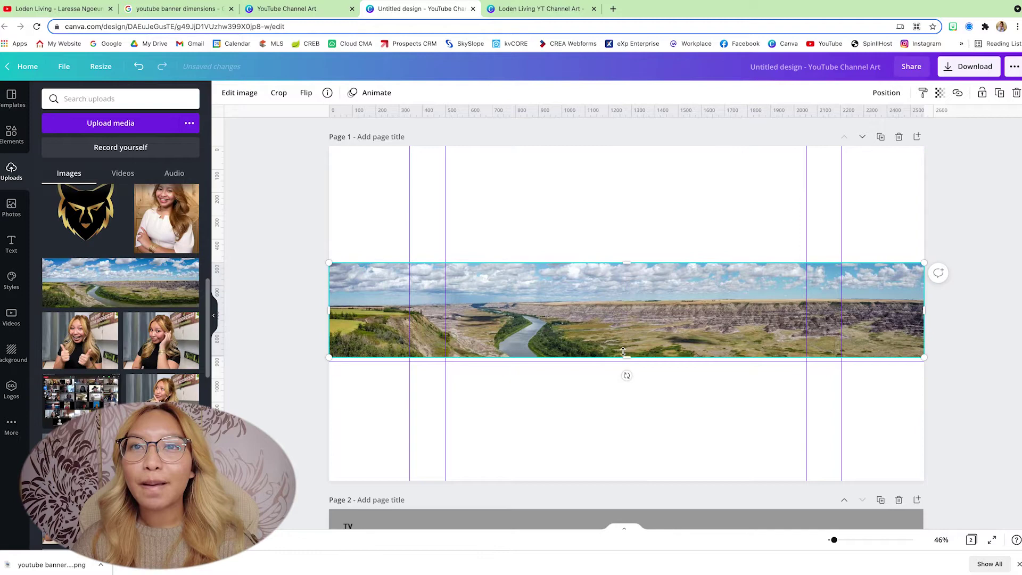
pyautogui.moveTo(626, 357); pyautogui.dragTo(626, 361)
pyautogui.click(948, 418)
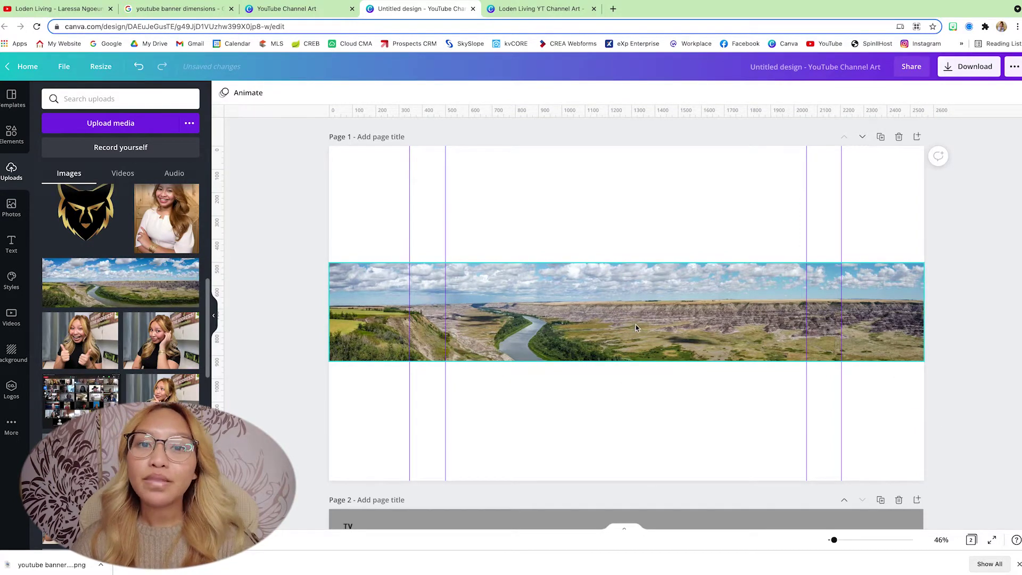
# Step: Add the headshot of the woman in white to the banner and zoom the view
pyautogui.click(160, 204)
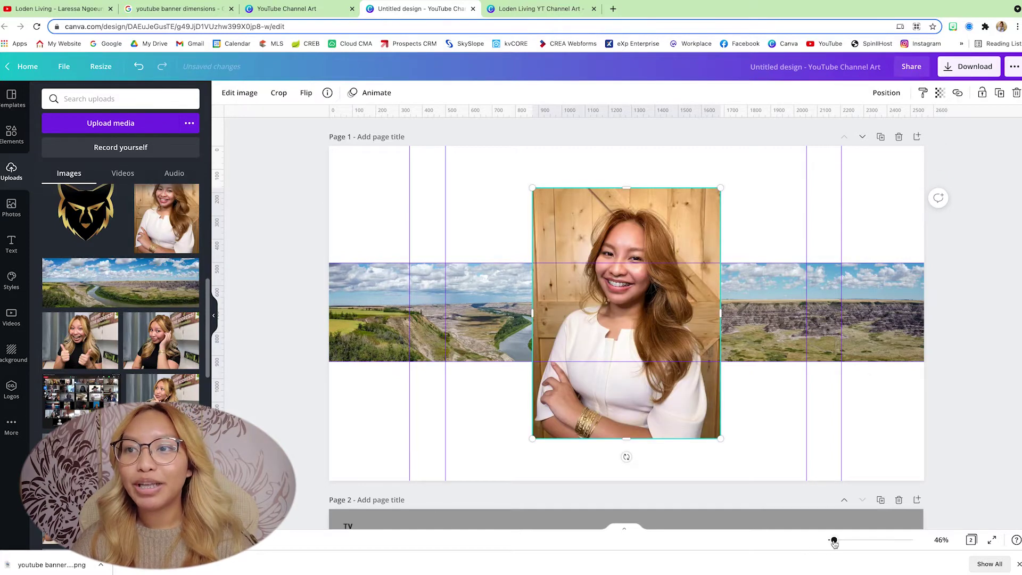
pyautogui.moveTo(834, 541); pyautogui.dragTo(835, 540)
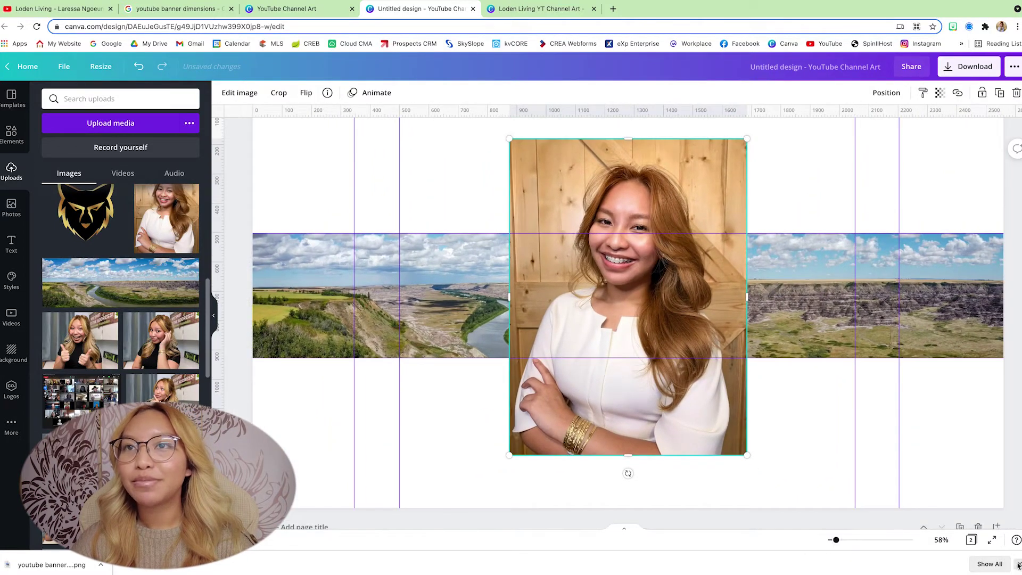
pyautogui.click(1018, 564)
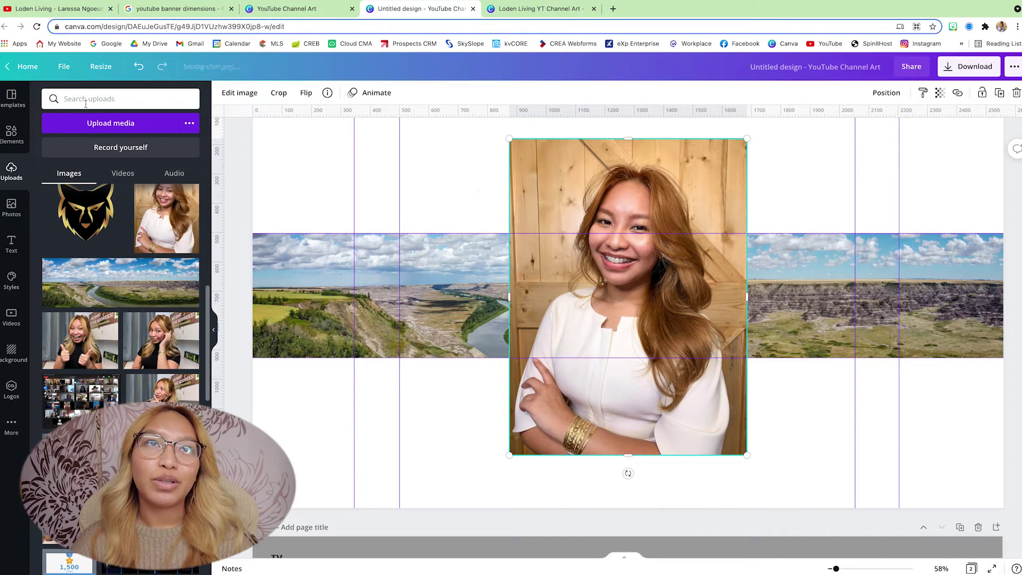
# Step: Remove the headshot's background with BG Remover
pyautogui.click(252, 97)
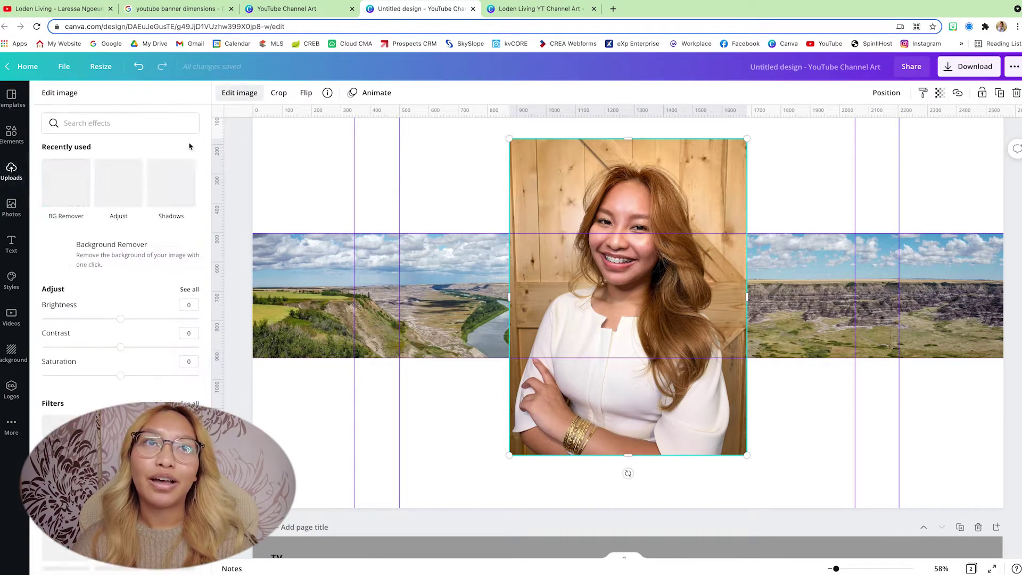
pyautogui.click(70, 190)
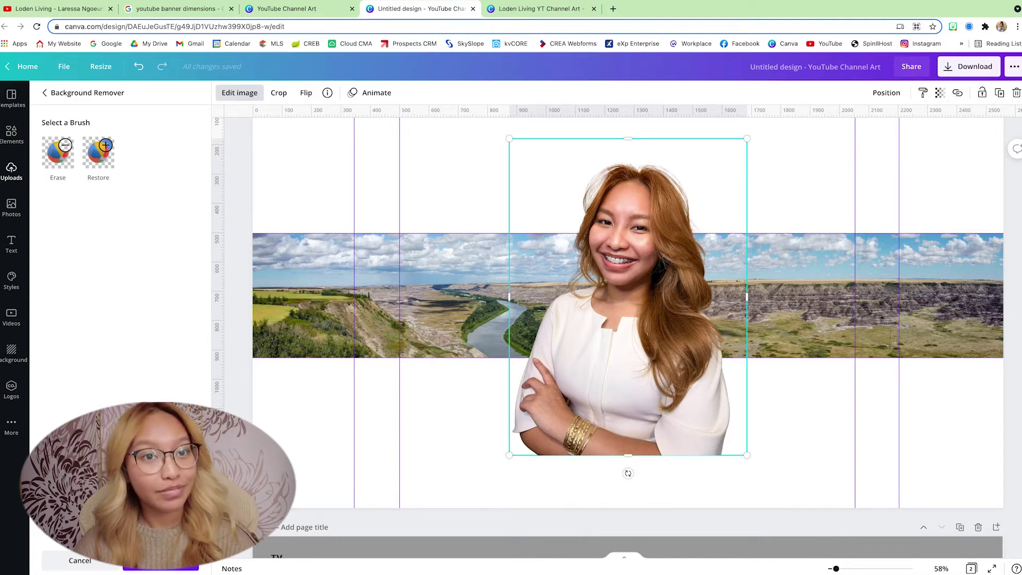
pyautogui.click(160, 565)
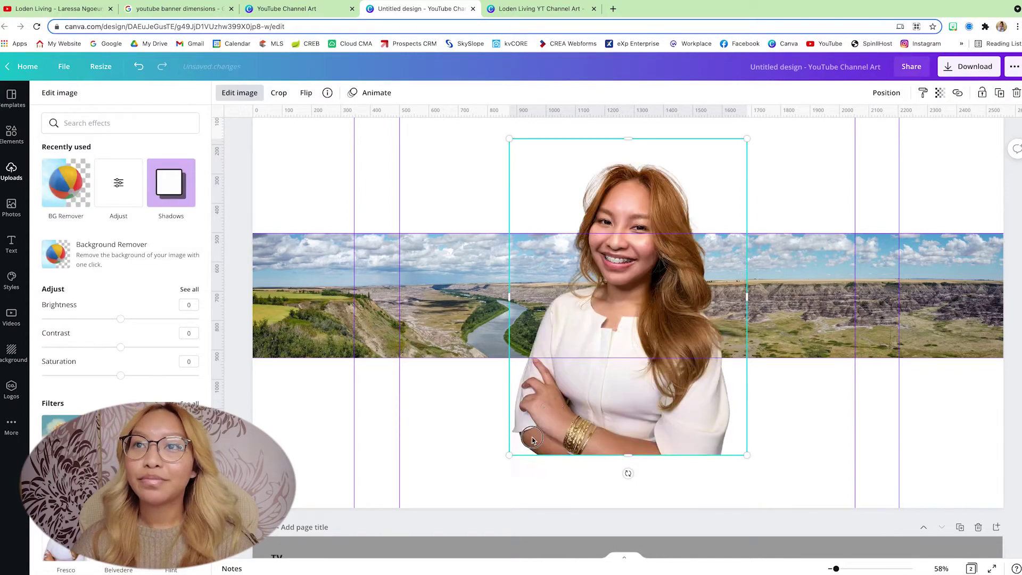
# Step: Shrink the cut-out to about 344 × 459 and centre it horizontally over the landscape strip
pyautogui.moveTo(509, 455); pyautogui.dragTo(648, 280)
pyautogui.moveTo(715, 219); pyautogui.dragTo(646, 266)
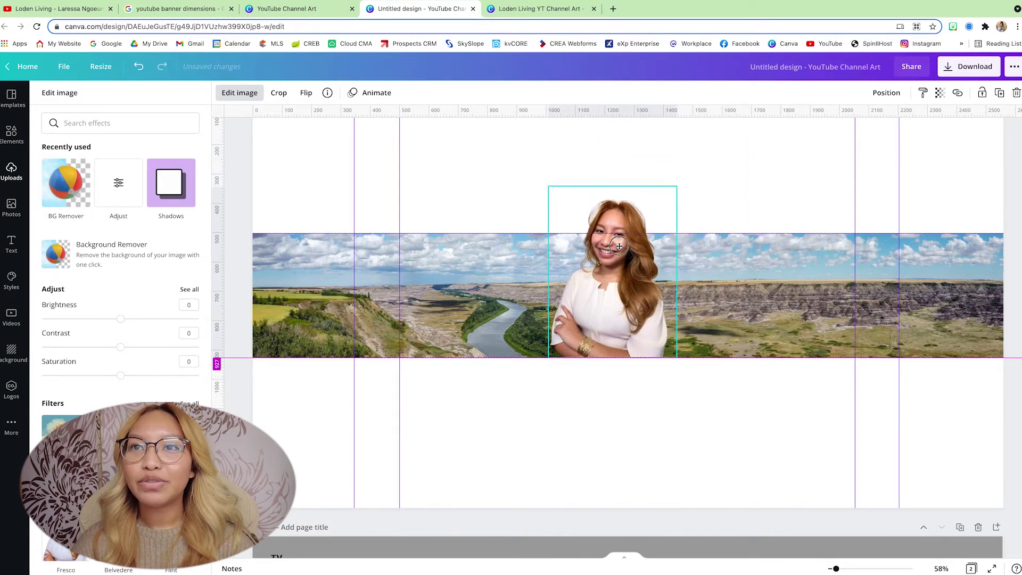
pyautogui.moveTo(676, 186); pyautogui.dragTo(647, 227)
pyautogui.click(886, 93)
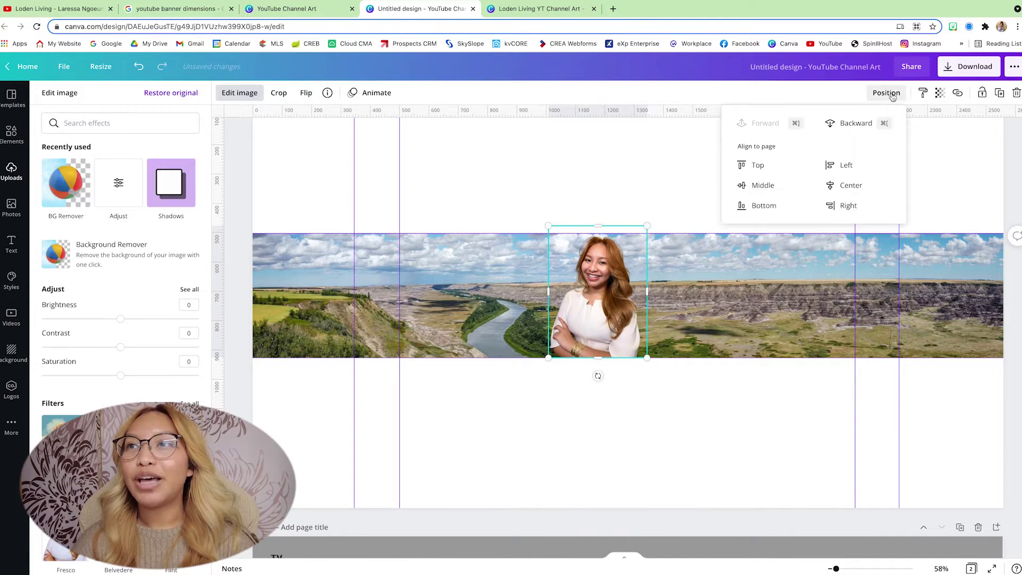
pyautogui.click(838, 185)
pyautogui.click(609, 171)
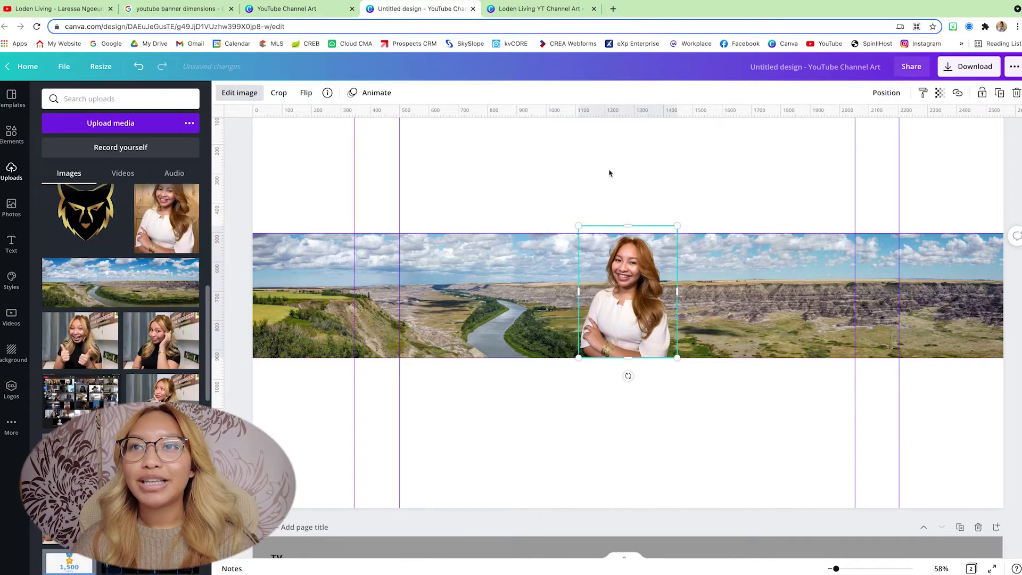
pyautogui.click(649, 177)
pyautogui.click(608, 328)
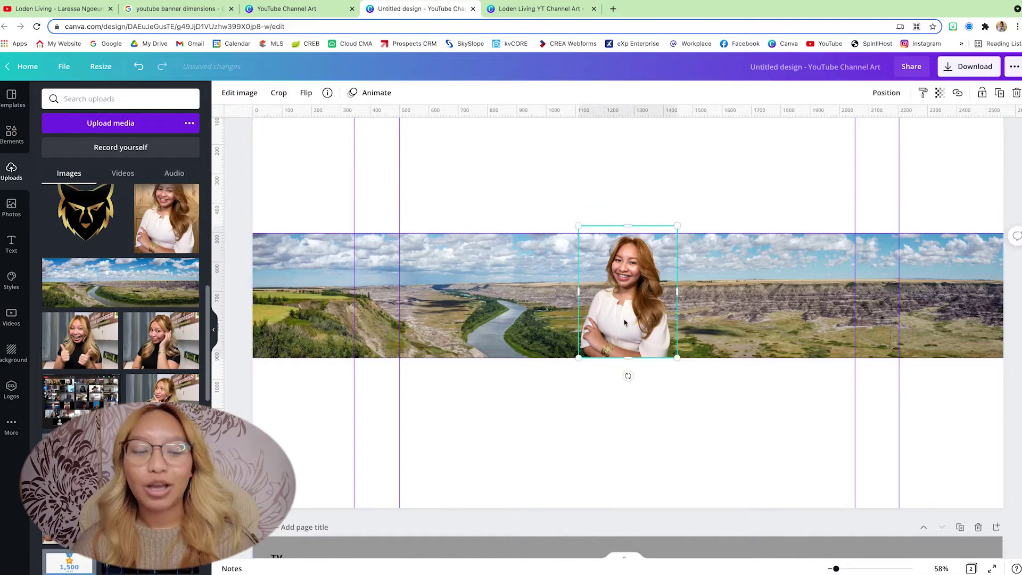
pyautogui.scroll(5, 624, 323)
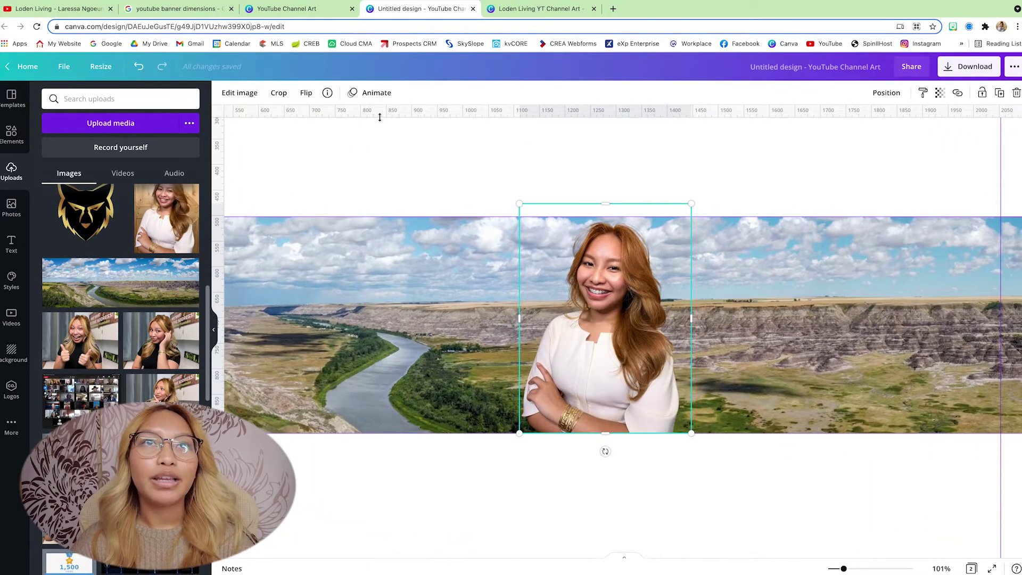
pyautogui.click(241, 93)
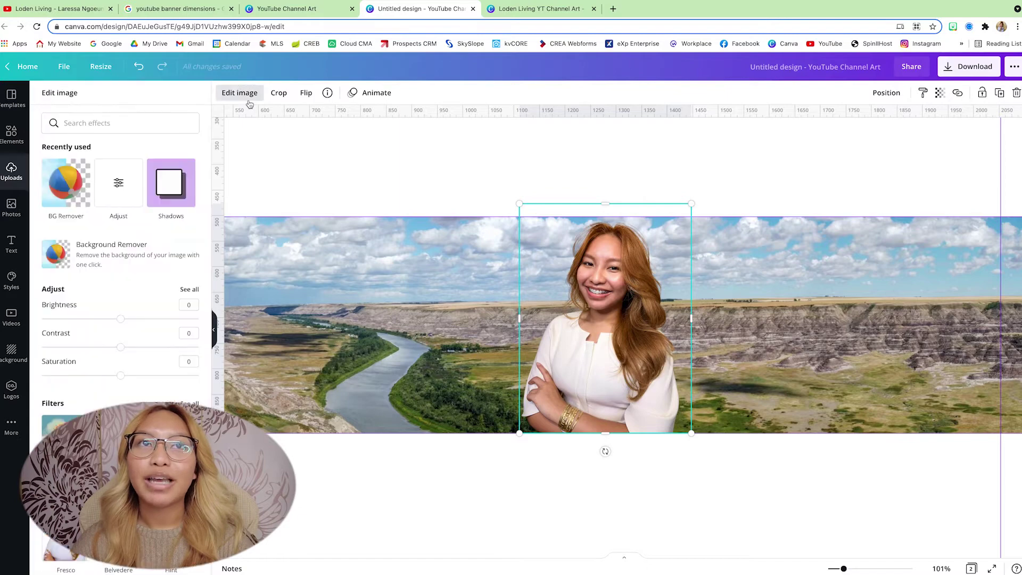
# Step: Give the headshot a white Glow shadow with size 6, blur 7 and transparency 100
pyautogui.click(171, 183)
pyautogui.click(120, 141)
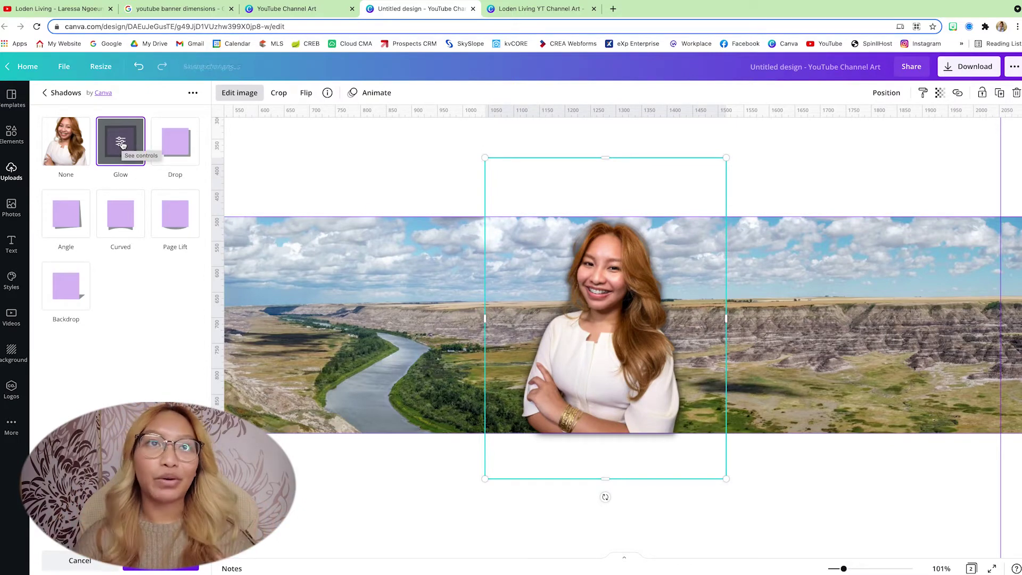
pyautogui.click(121, 142)
pyautogui.click(187, 226)
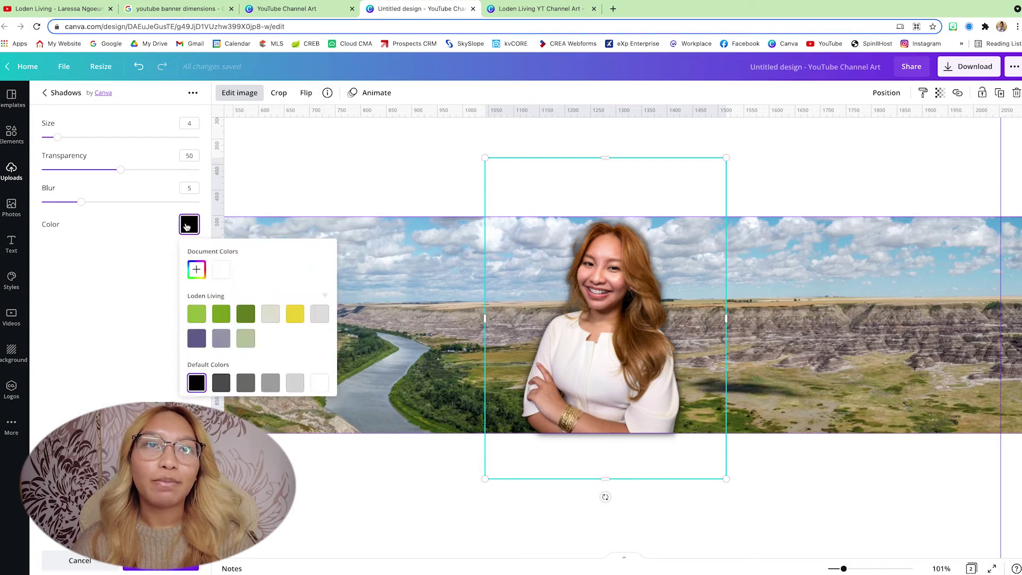
pyautogui.click(222, 272)
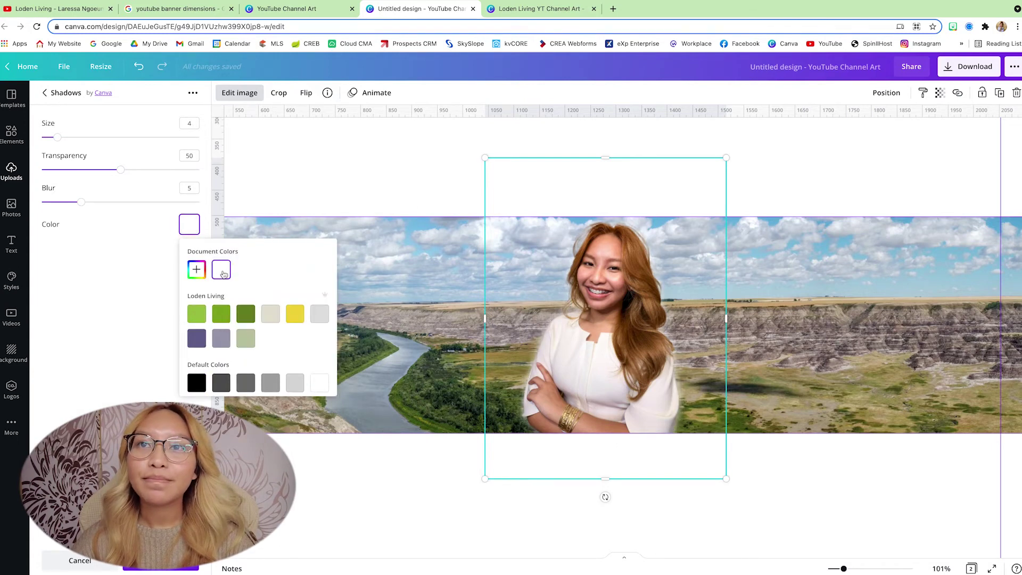
pyautogui.moveTo(118, 170); pyautogui.dragTo(263, 168)
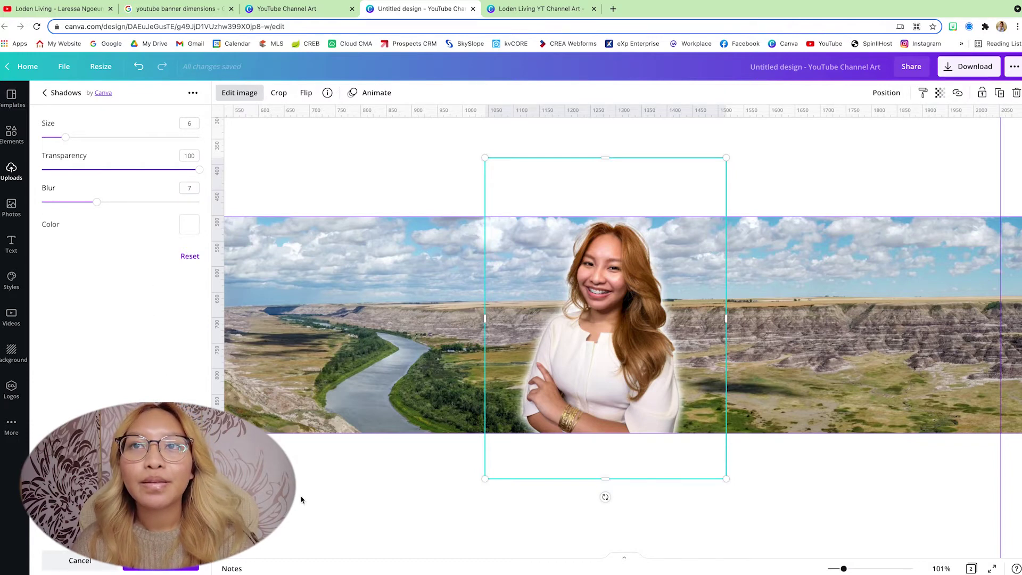
pyautogui.click(331, 503)
pyautogui.click(426, 180)
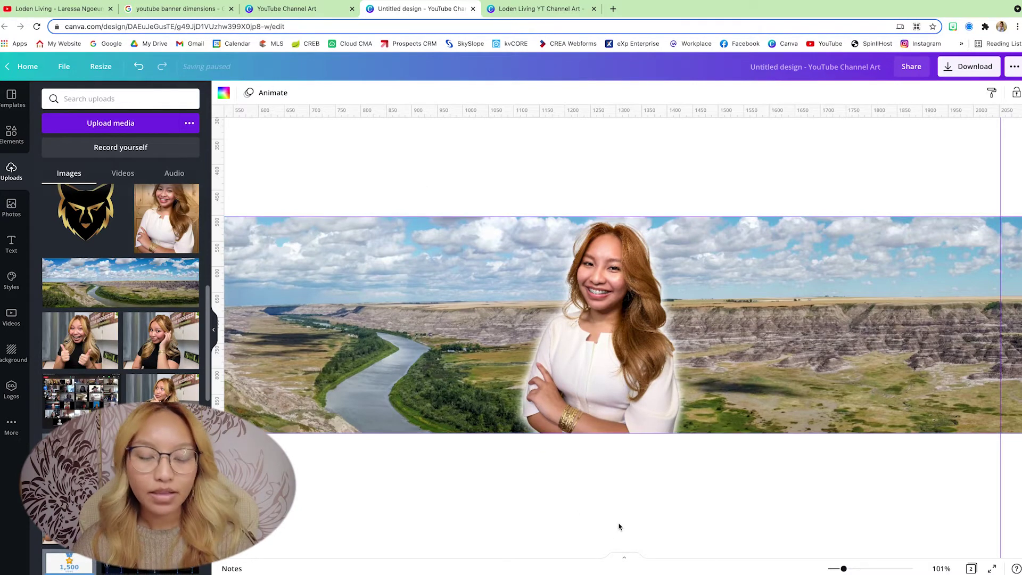
# Step: Add a rectangle with the R shortcut and size it over the strip's right half
pyautogui.keyDown('ctrl'); pyautogui.scroll(-5, 619, 527); pyautogui.keyUp('ctrl')
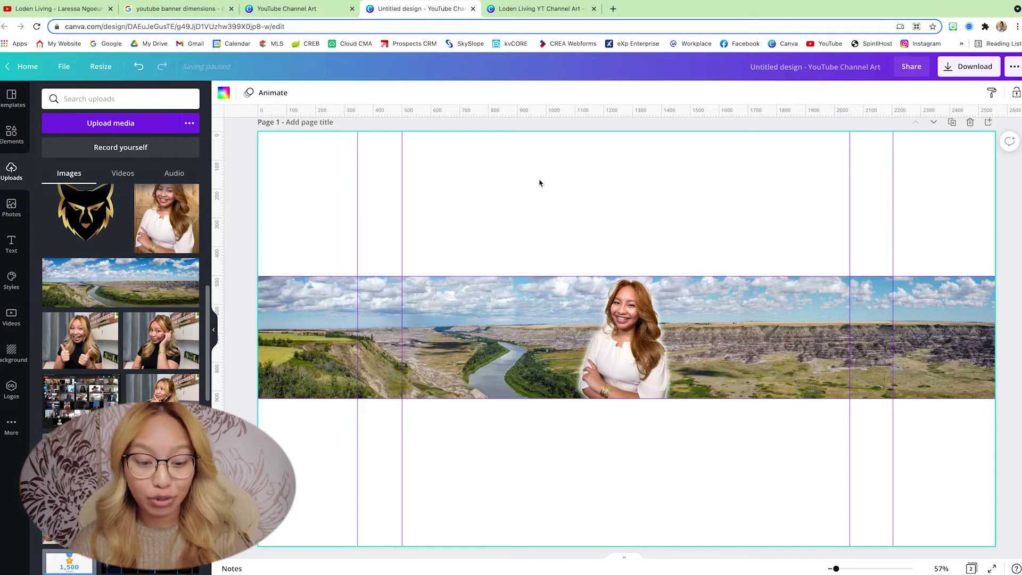
pyautogui.press('r')
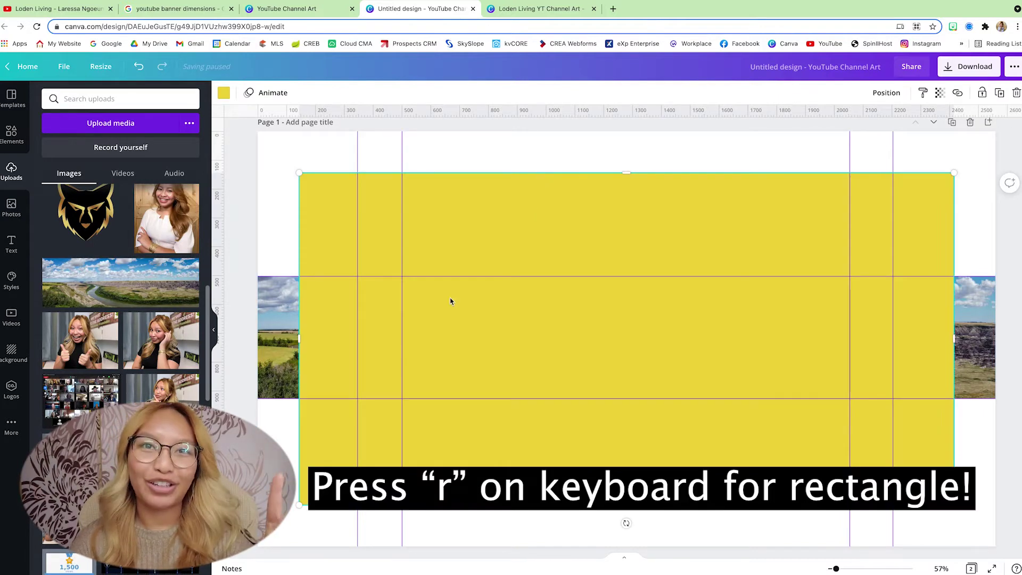
pyautogui.moveTo(300, 173); pyautogui.dragTo(626, 290)
pyautogui.moveTo(702, 426); pyautogui.dragTo(701, 411)
pyautogui.moveTo(777, 446); pyautogui.dragTo(769, 399)
pyautogui.moveTo(939, 339); pyautogui.dragTo(995, 339)
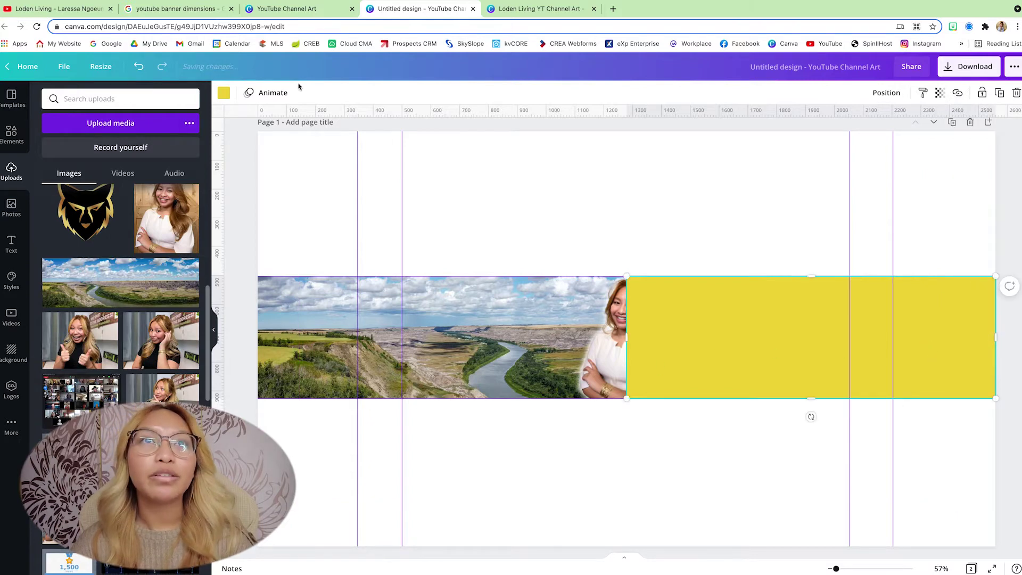
# Step: Make the rectangle white at transparency 75 and move it backward behind the headshot
pyautogui.click(224, 94)
pyautogui.click(107, 146)
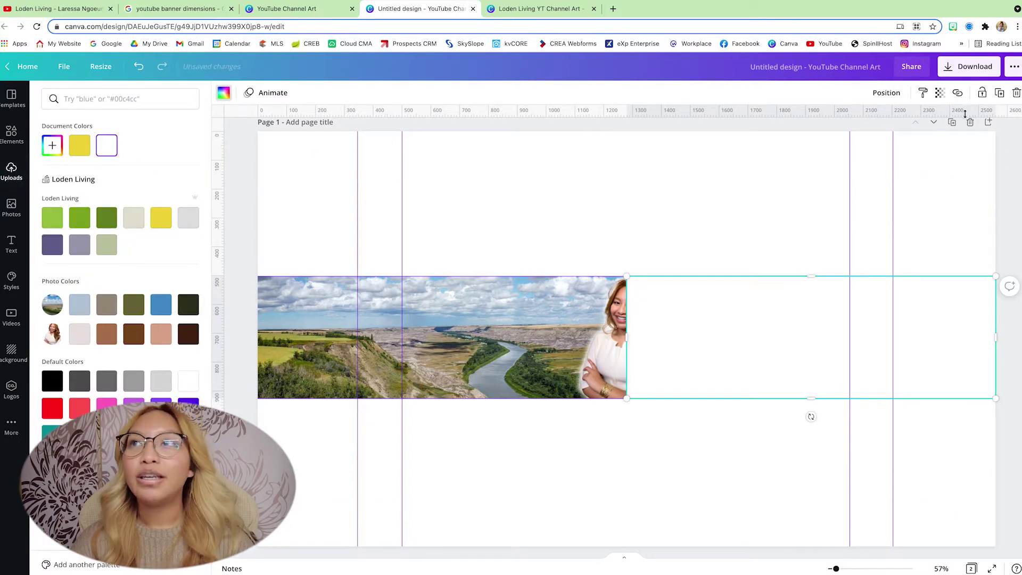
pyautogui.click(940, 93)
pyautogui.moveTo(915, 124); pyautogui.dragTo(891, 125)
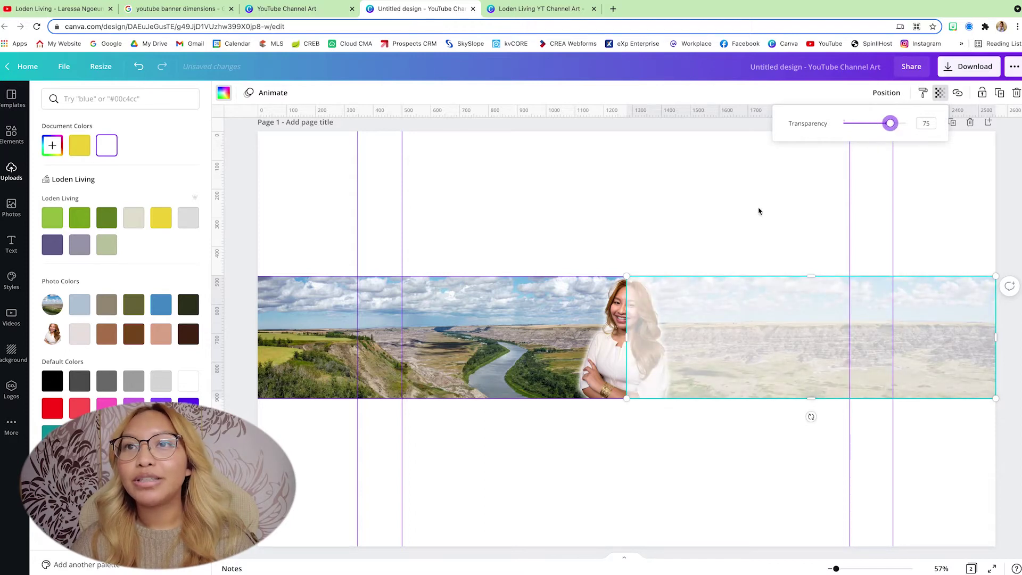
pyautogui.click(886, 93)
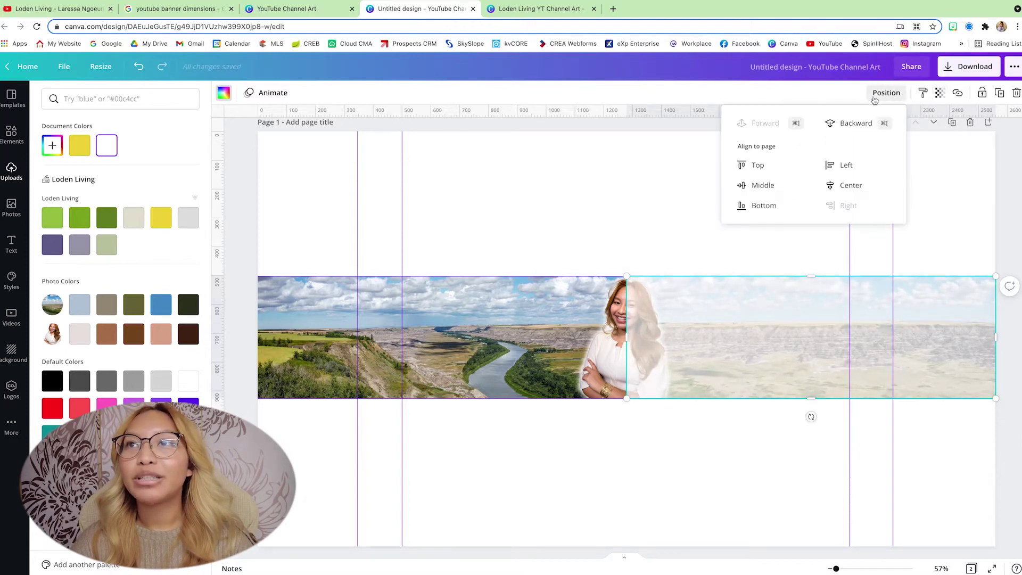
pyautogui.click(844, 124)
pyautogui.click(594, 241)
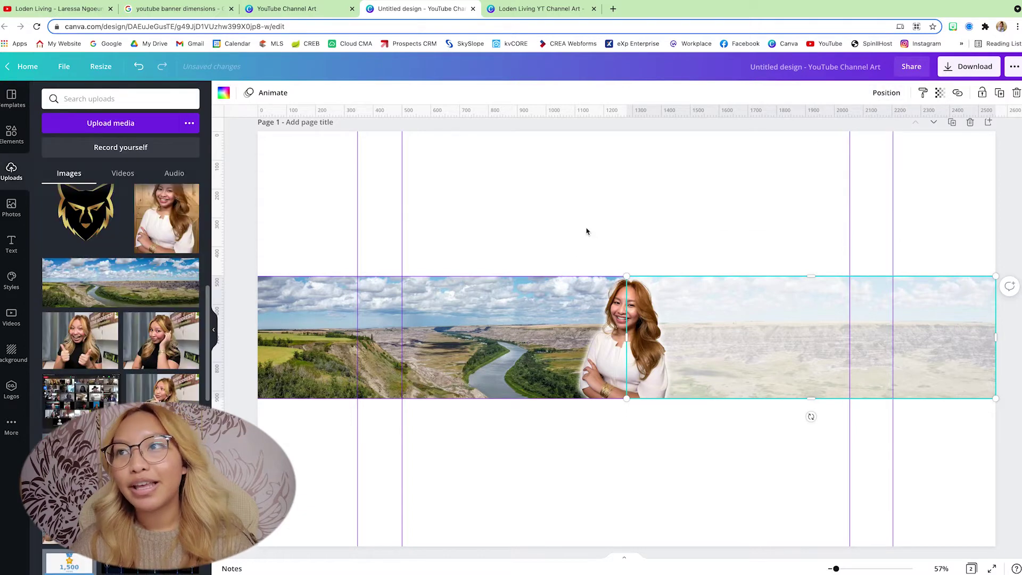
pyautogui.click(587, 231)
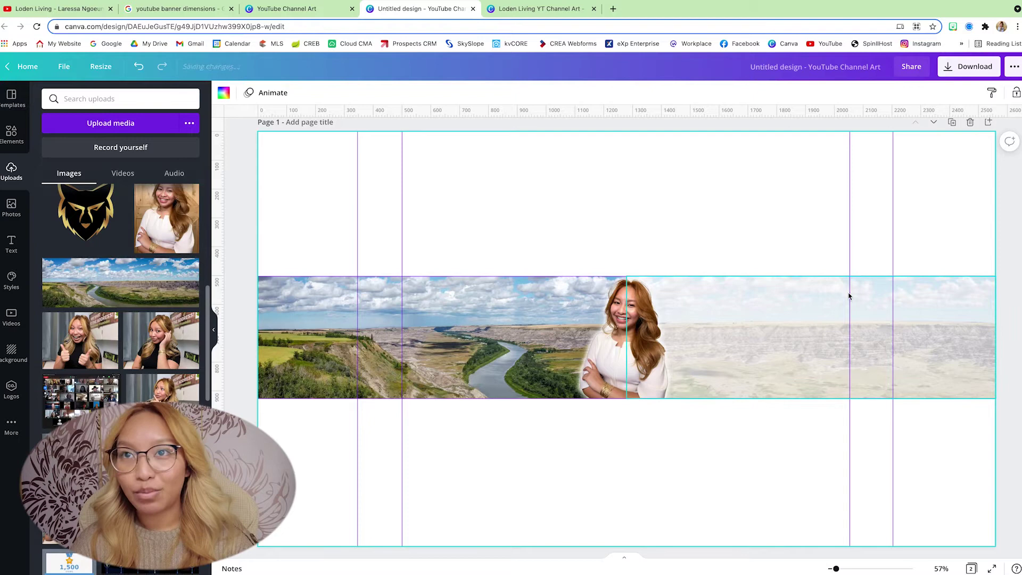
# Step: Add the Loden Living logo from Uploads, shrink it, and set it on the banner's faded right side
pyautogui.keyDown('ctrl'); pyautogui.scroll(5, 685, 217); pyautogui.keyUp('ctrl')
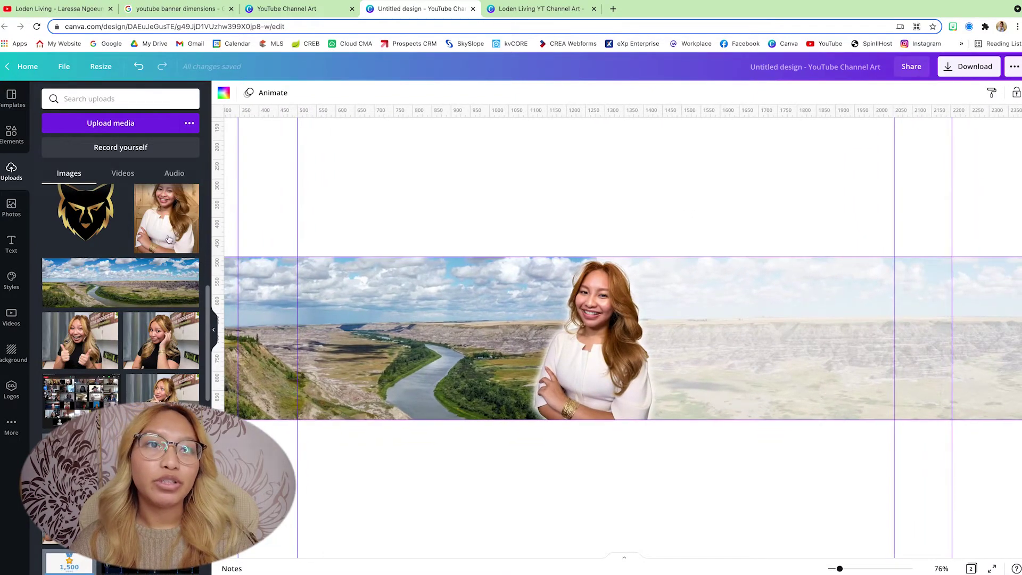
pyautogui.scroll(15, 168, 240)
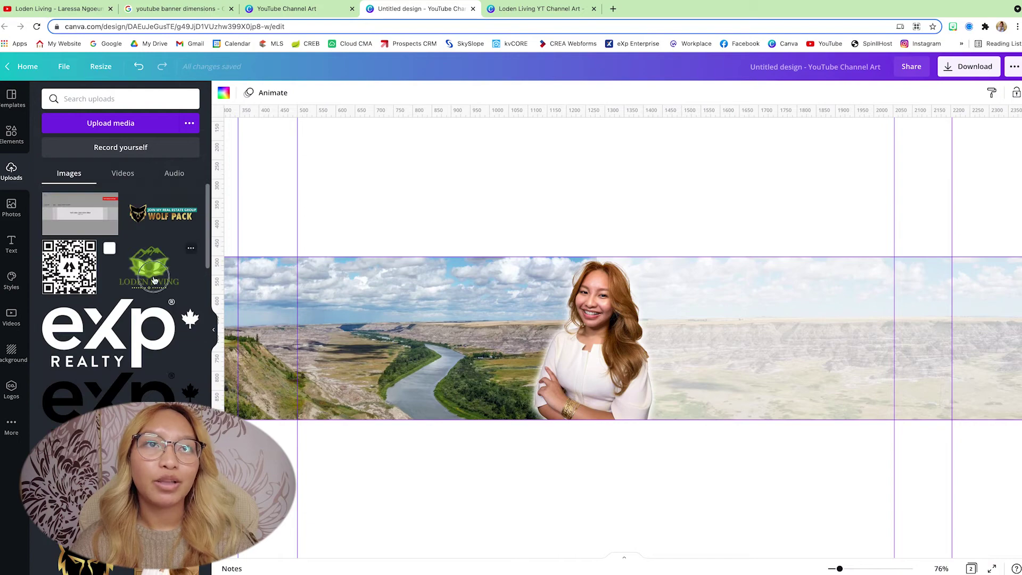
pyautogui.click(153, 280)
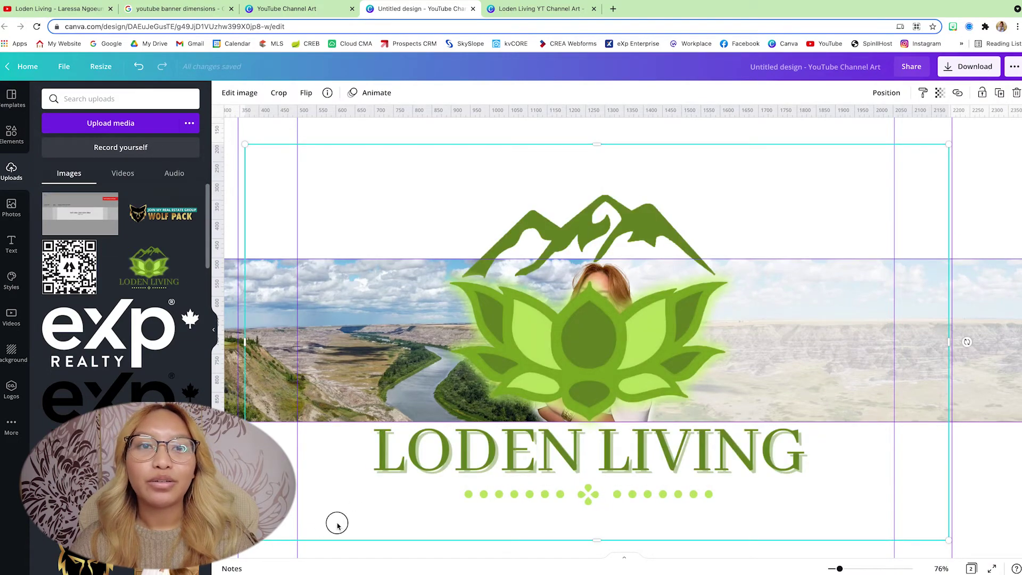
pyautogui.moveTo(244, 539); pyautogui.dragTo(731, 265)
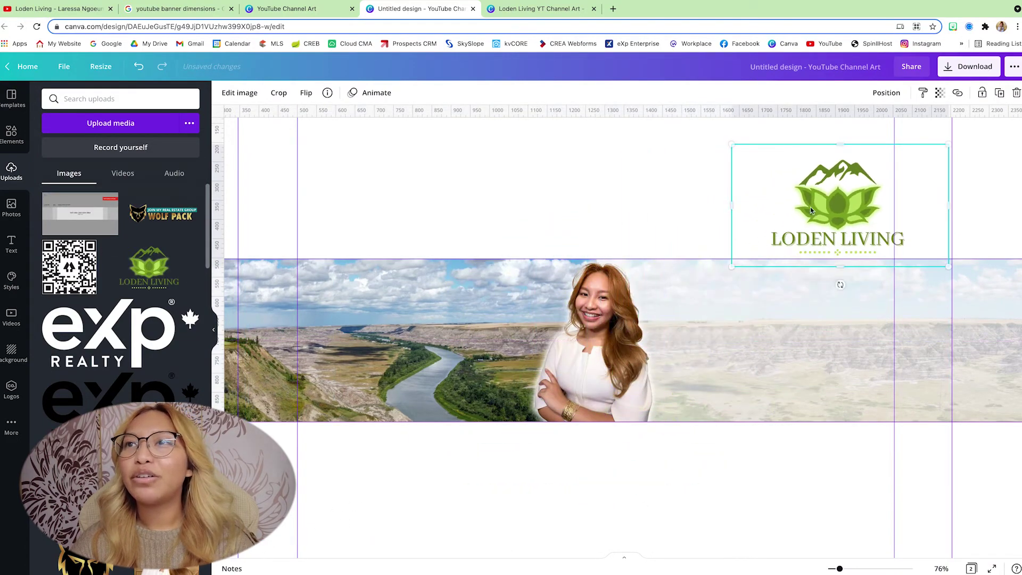
pyautogui.moveTo(831, 213); pyautogui.dragTo(777, 321)
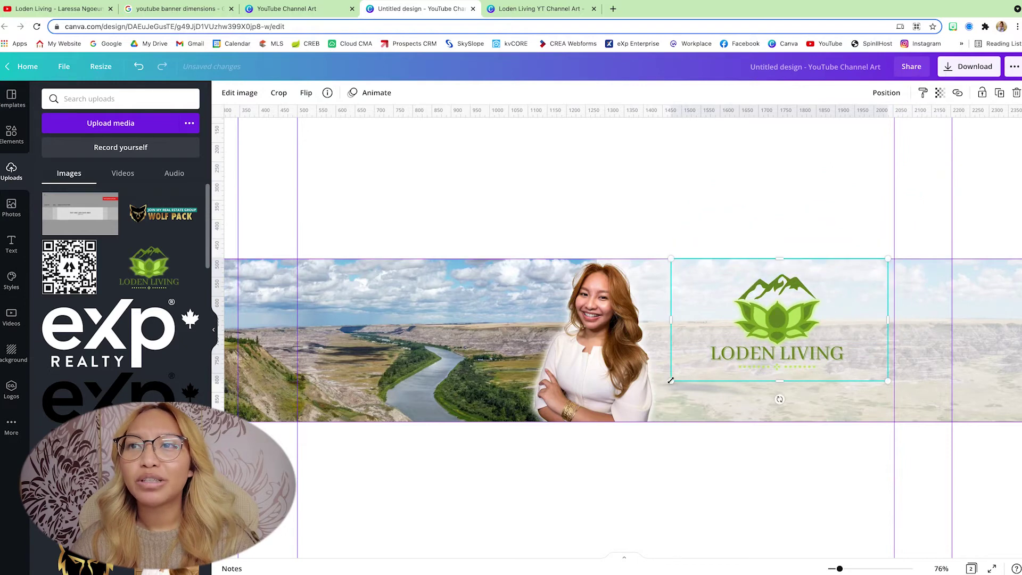
pyautogui.moveTo(670, 381); pyautogui.dragTo(725, 324)
pyautogui.moveTo(813, 296); pyautogui.dragTo(767, 298)
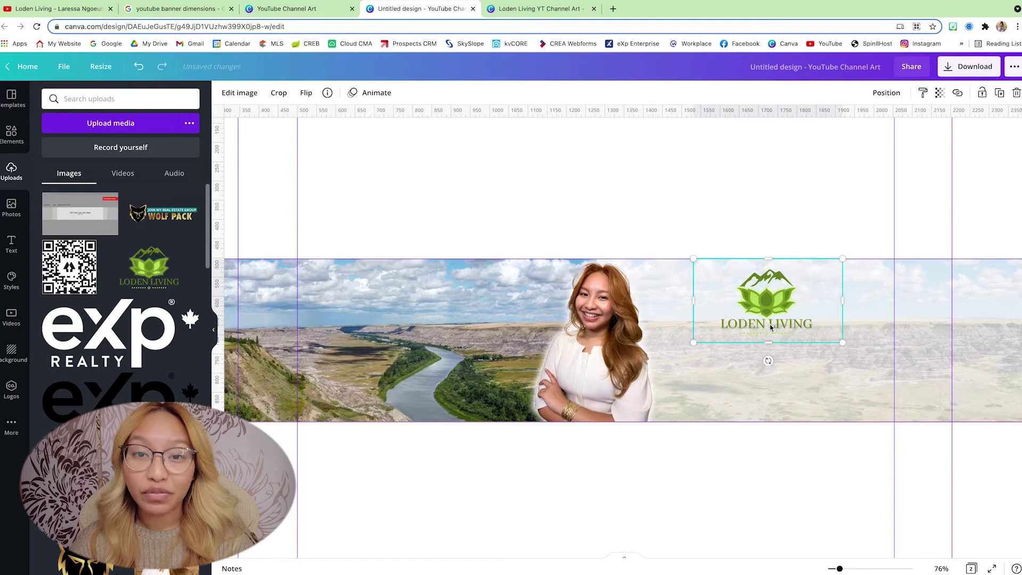
pyautogui.moveTo(770, 328); pyautogui.dragTo(765, 333)
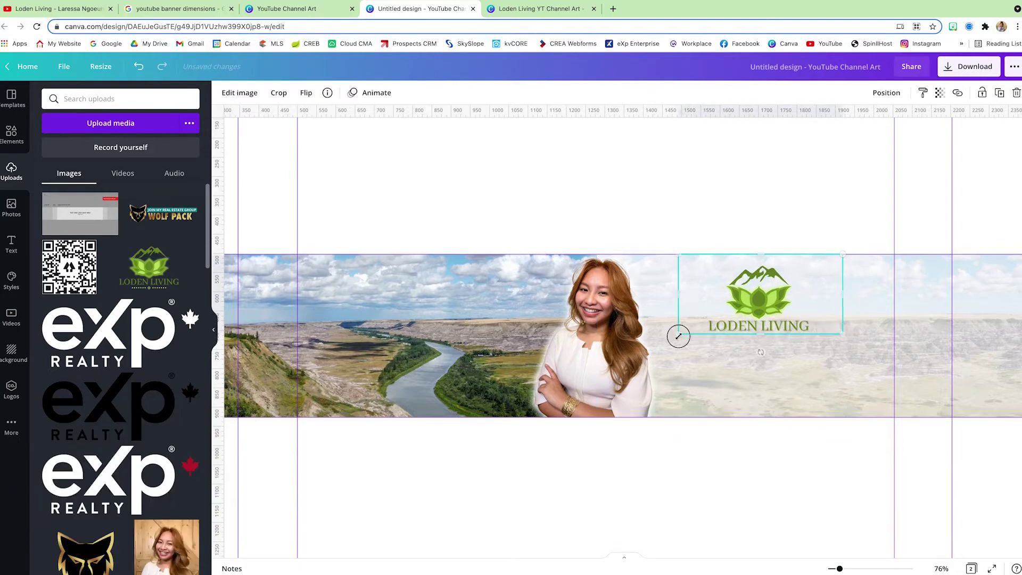
# Step: Add a new text box containing the realtor's full name
pyautogui.click(718, 189)
pyautogui.press('t')
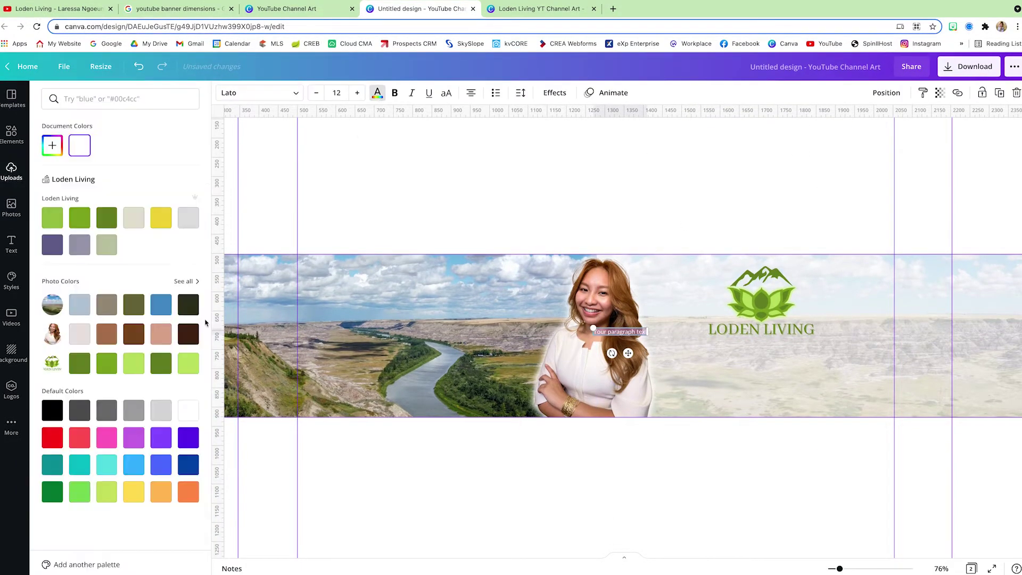
pyautogui.scroll(5, 616, 352)
pyautogui.doubleClick(634, 372)
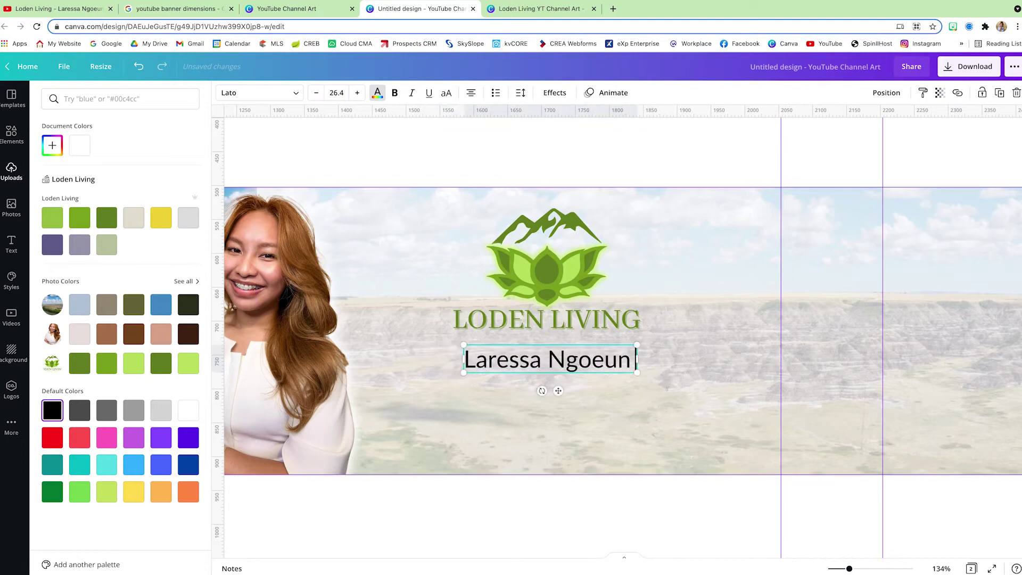
# Step: Add a Lines & Shapes shape, squash it into a wide green bar behind the name
pyautogui.click(11, 136)
pyautogui.click(186, 216)
pyautogui.scroll(-5, 192, 226)
pyautogui.scroll(-5, 192, 226)
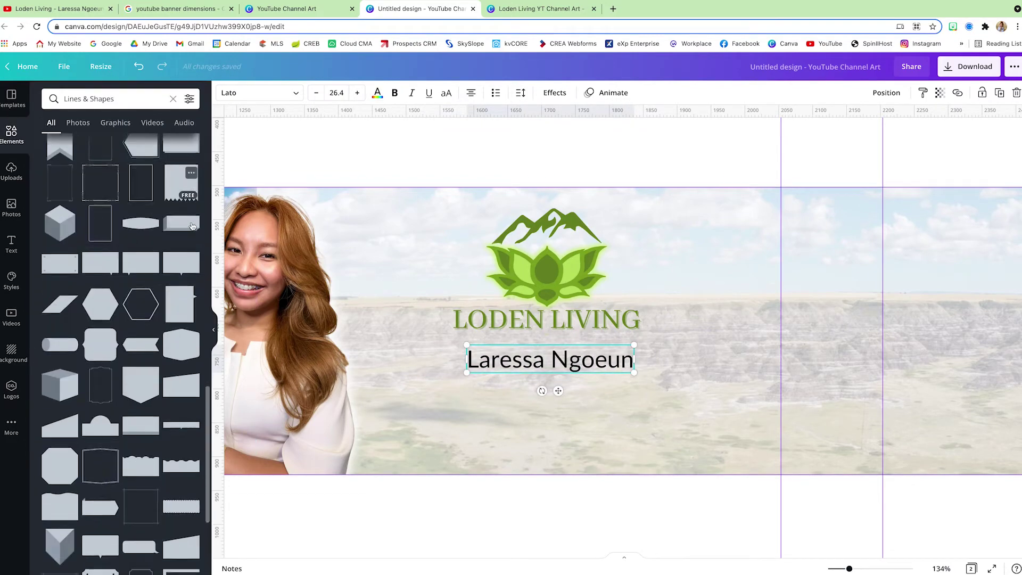
pyautogui.moveTo(181, 332); pyautogui.dragTo(442, 414)
pyautogui.moveTo(429, 314); pyautogui.dragTo(429, 468)
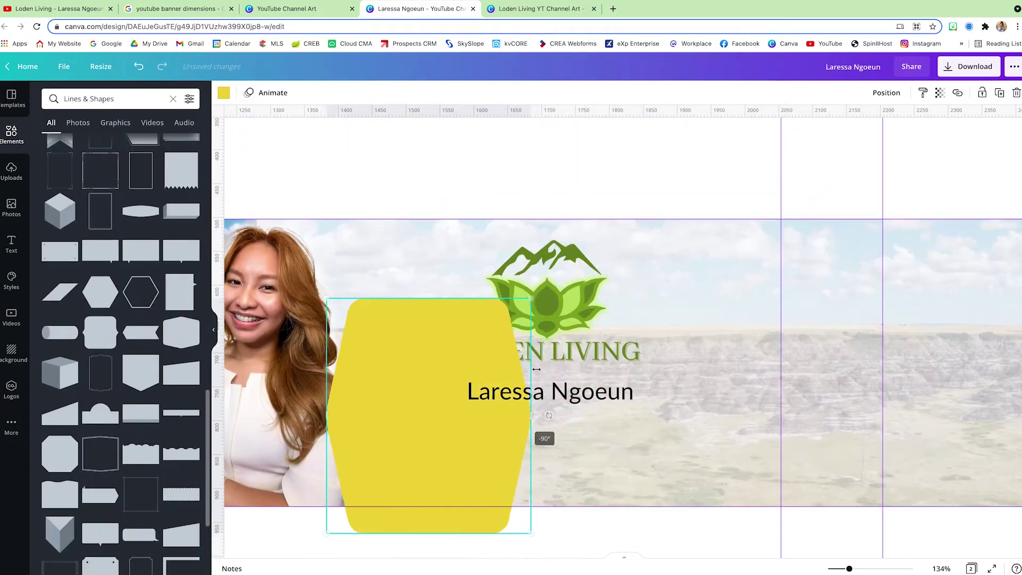
pyautogui.moveTo(546, 495); pyautogui.dragTo(578, 380)
pyautogui.click(223, 92)
pyautogui.click(79, 217)
# Step: Style the name text white, Alegreya Bold, in all capitals
pyautogui.click(550, 391)
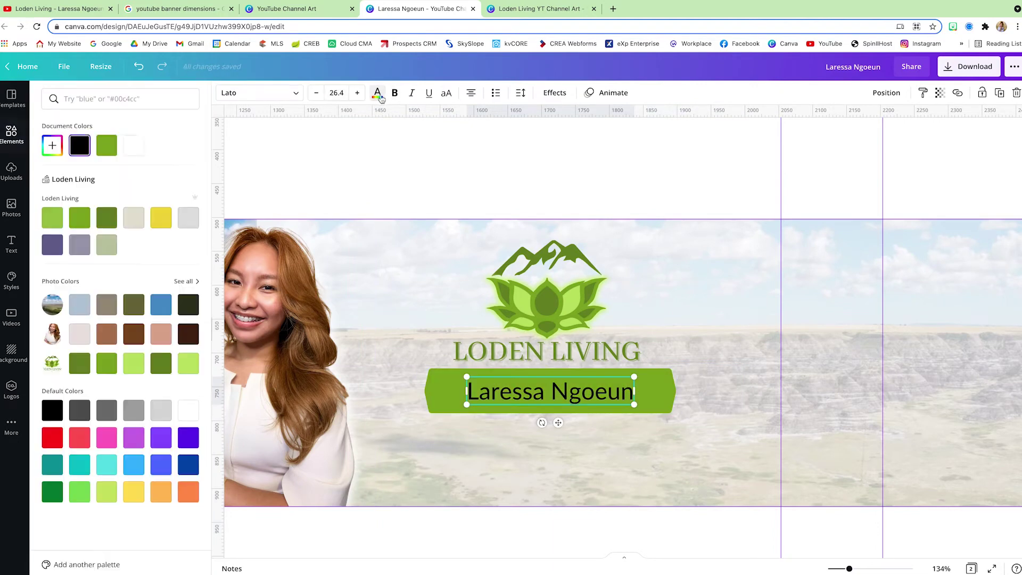
pyautogui.click(259, 93)
pyautogui.write('ale')
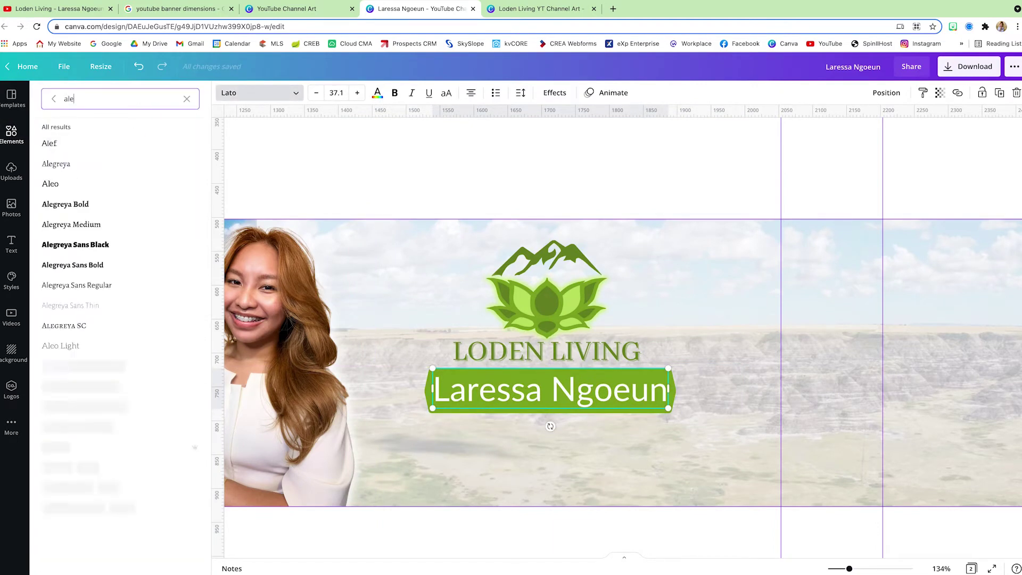
pyautogui.click(69, 205)
pyautogui.click(446, 93)
pyautogui.click(648, 415)
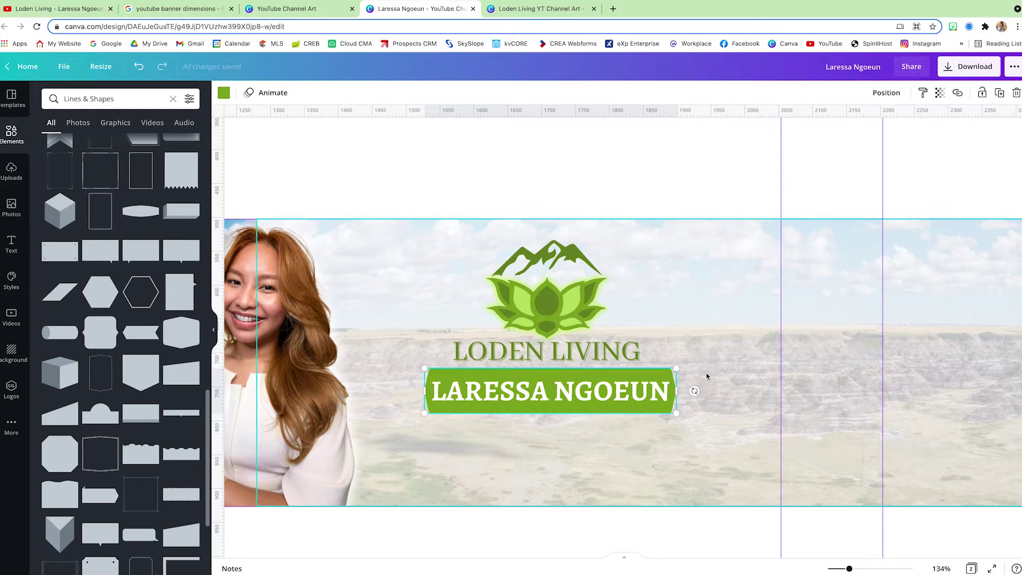
pyautogui.click(604, 396)
pyautogui.click(706, 228)
# Step: Add a 'RESIDENTIAL REALTOR®' subtitle below in uppercase regular Alegreya
pyautogui.press('t')
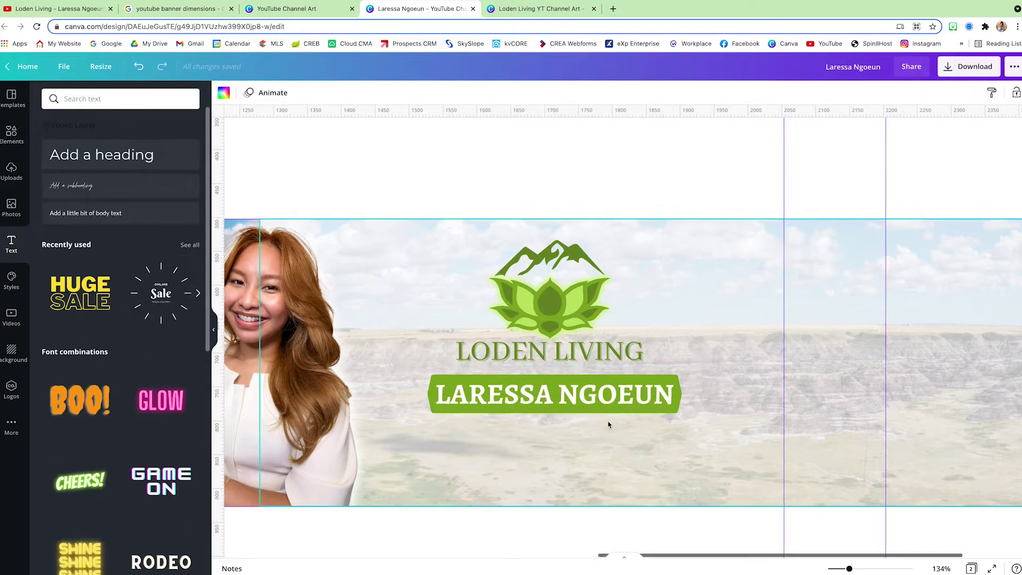
pyautogui.hotkey('ctrl', 'v')
pyautogui.click(446, 93)
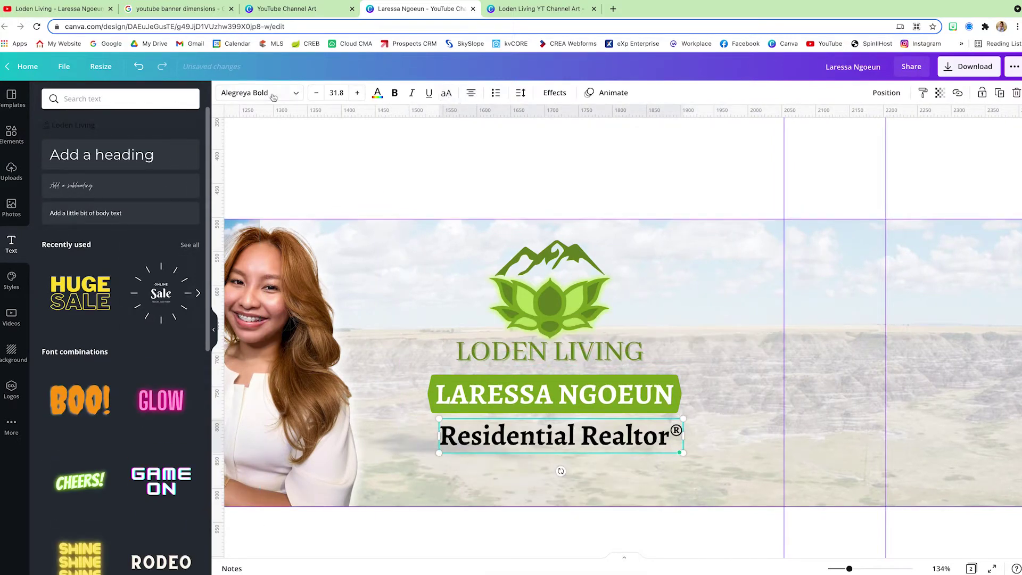
pyautogui.click(261, 93)
pyautogui.click(56, 164)
pyautogui.click(615, 444)
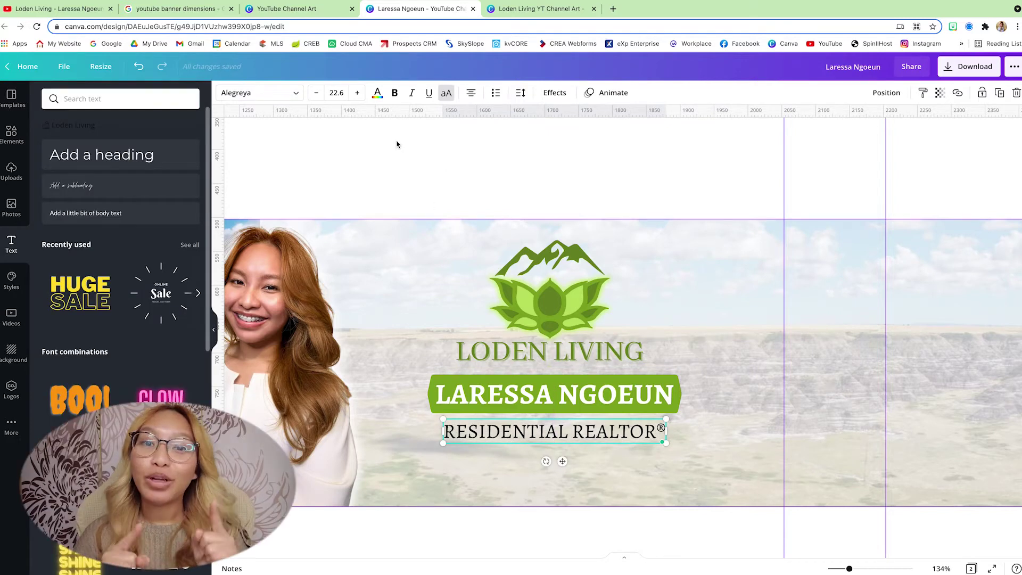
pyautogui.scroll(-1, 397, 144)
pyautogui.scroll(-1, 396, 143)
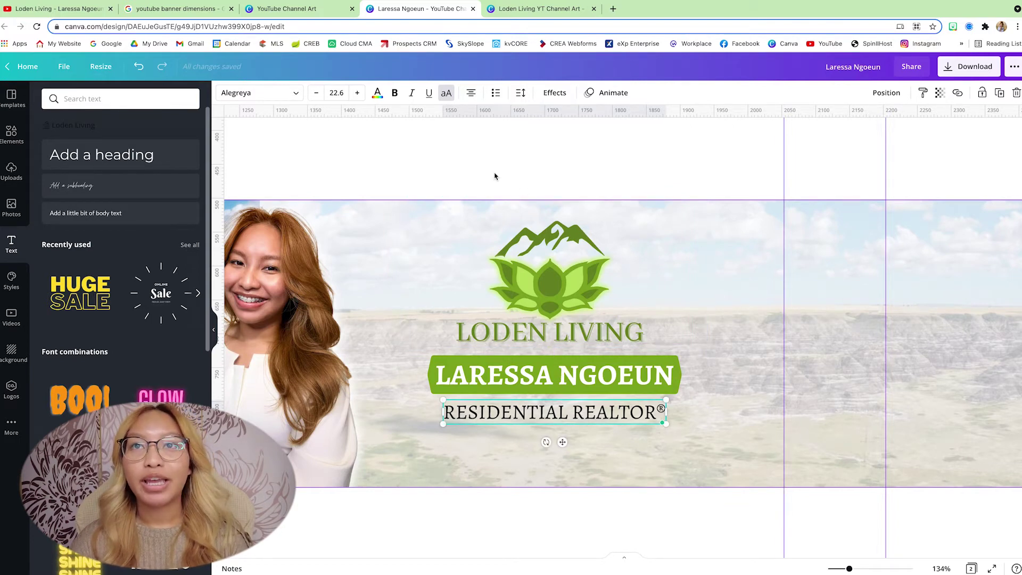
pyautogui.scroll(-5, 495, 176)
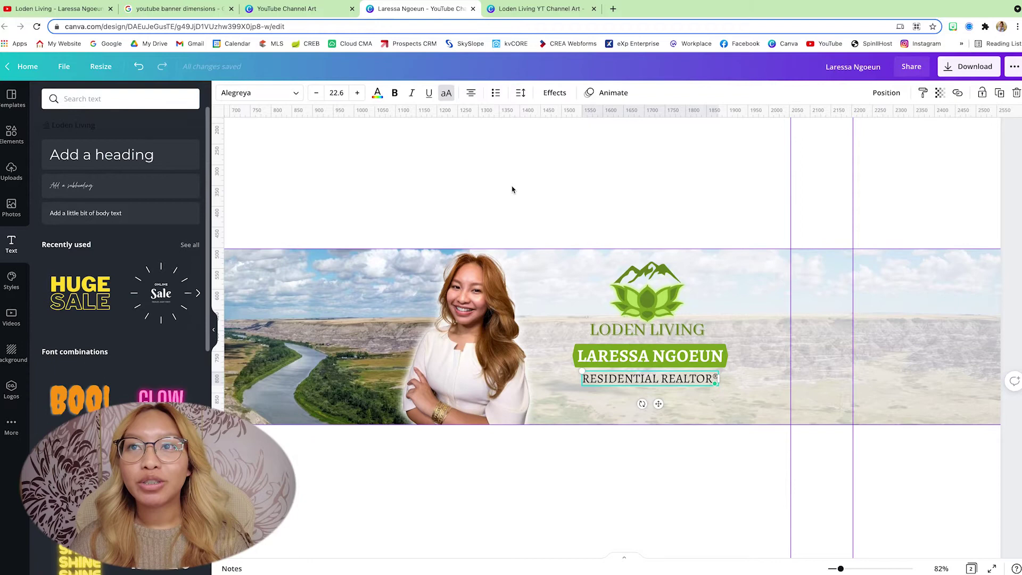
pyautogui.scroll(-5, 512, 190)
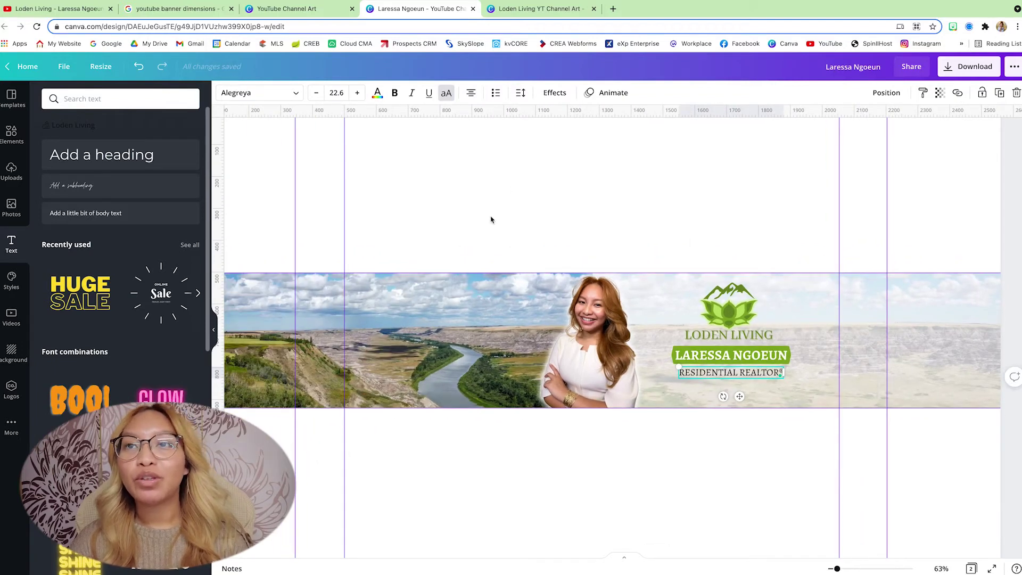
# Step: Select the river-valley background and headshot together and lock them in place
pyautogui.moveTo(491, 219); pyautogui.dragTo(633, 363)
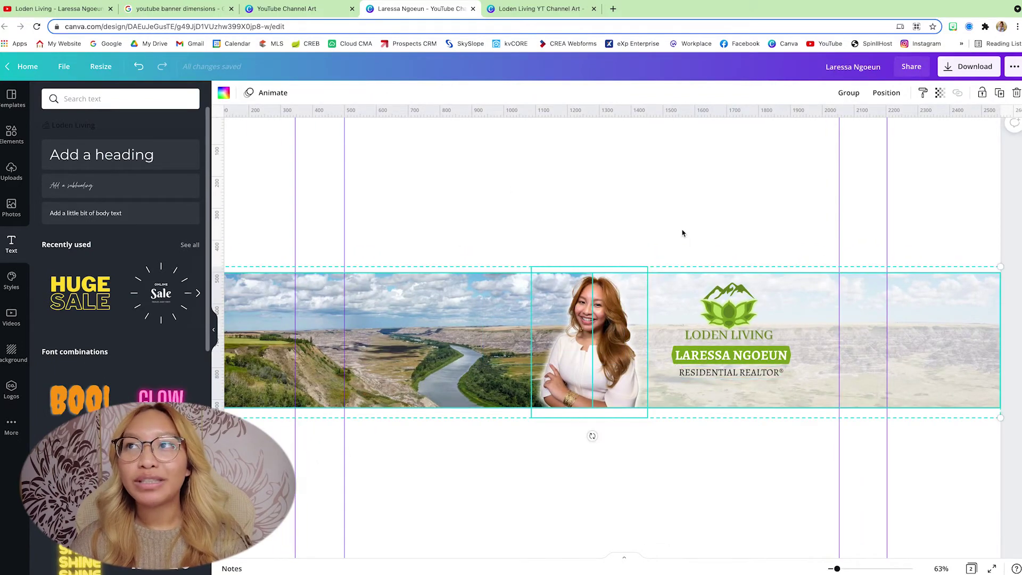
pyautogui.click(982, 94)
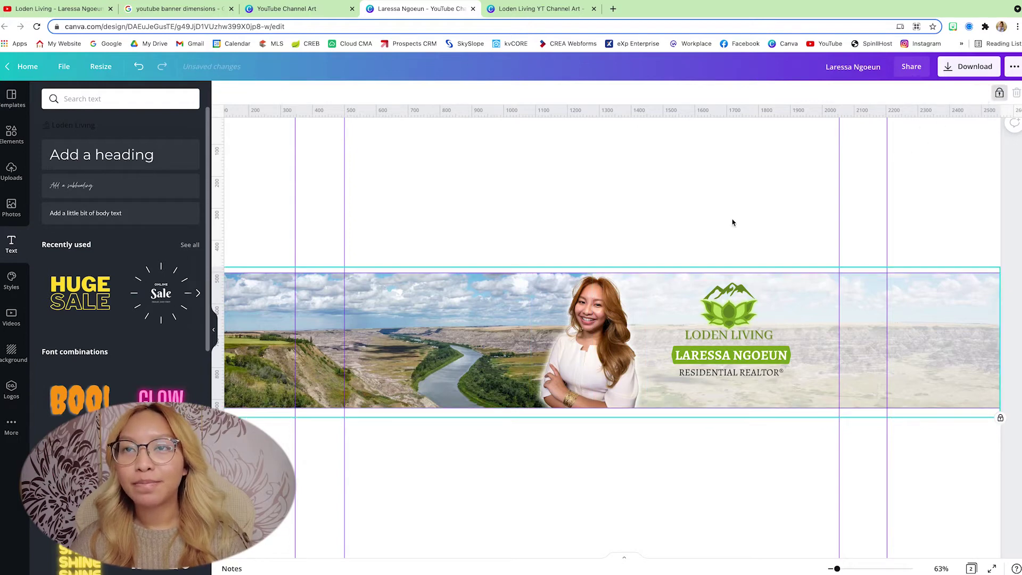
pyautogui.moveTo(511, 242); pyautogui.dragTo(642, 314)
pyautogui.click(636, 275)
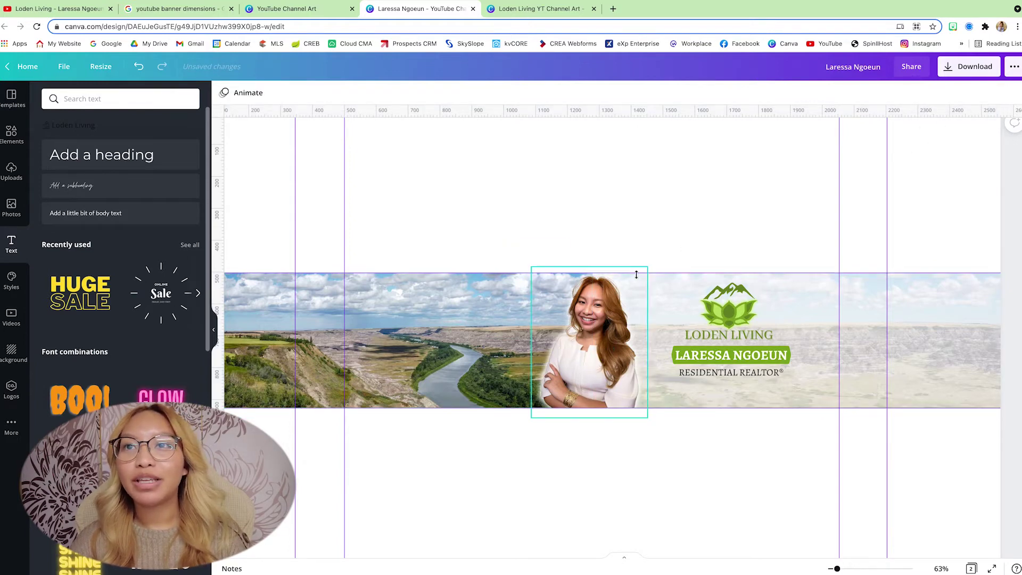
pyautogui.click(696, 247)
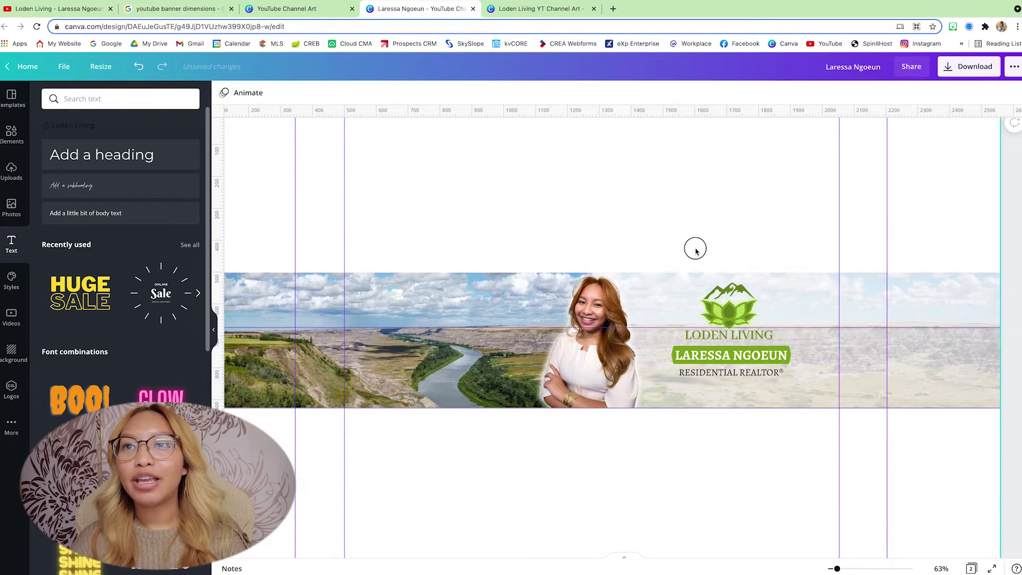
pyautogui.click(600, 201)
pyautogui.scroll(5, 600, 201)
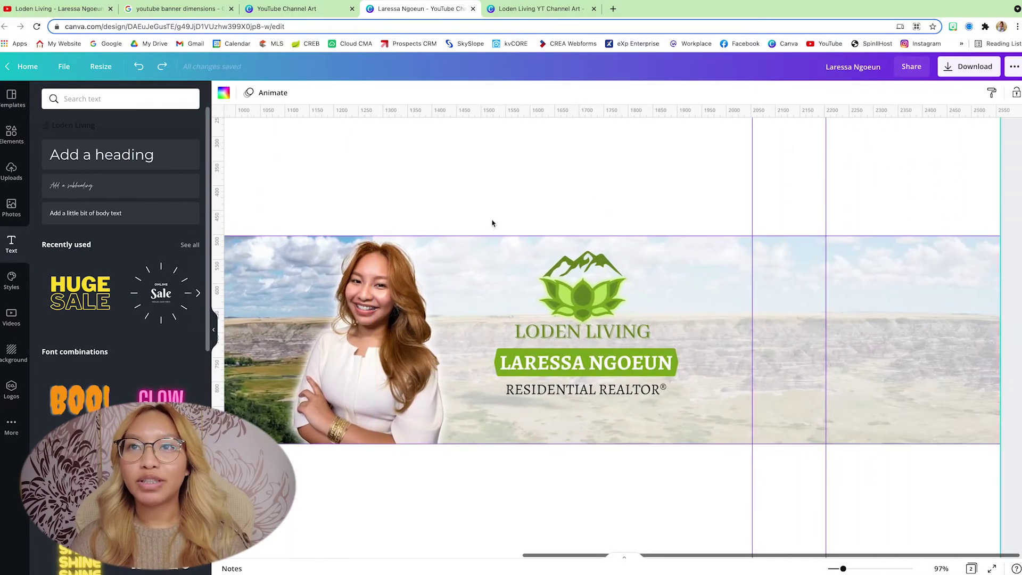
# Step: Select the logo, name bar and realtor line as a group, enlarge it and nudge it slightly right
pyautogui.moveTo(475, 183); pyautogui.dragTo(695, 420)
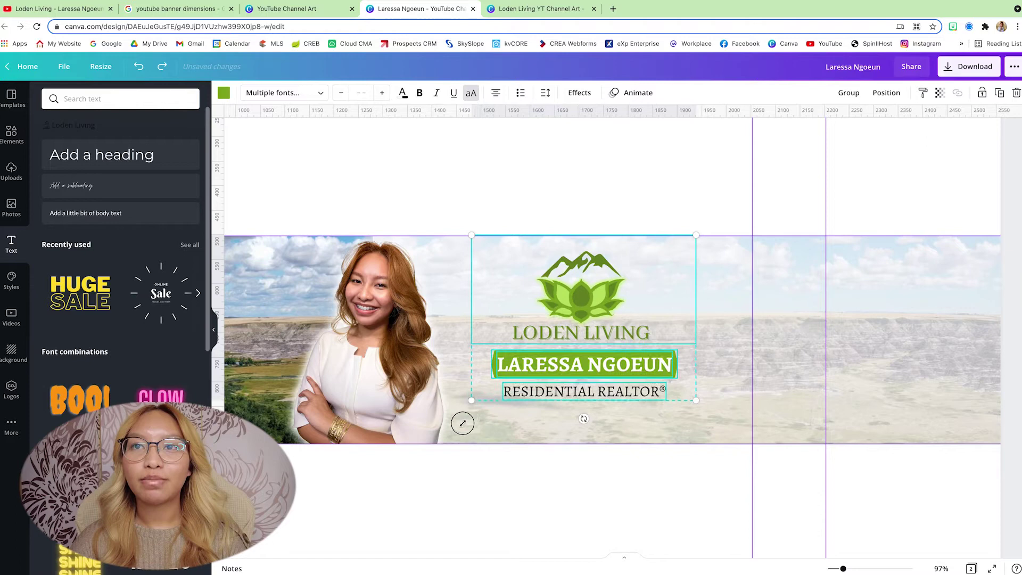
pyautogui.moveTo(462, 424); pyautogui.dragTo(445, 442)
pyautogui.moveTo(545, 334); pyautogui.dragTo(565, 332)
pyautogui.click(560, 235)
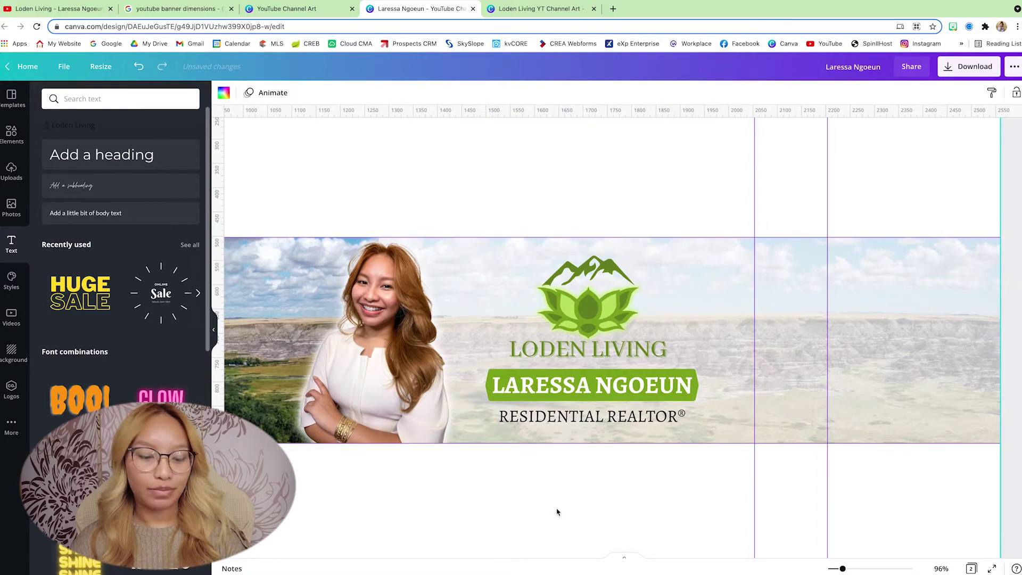
pyautogui.scroll(-5, 557, 513)
pyautogui.scroll(5, 558, 508)
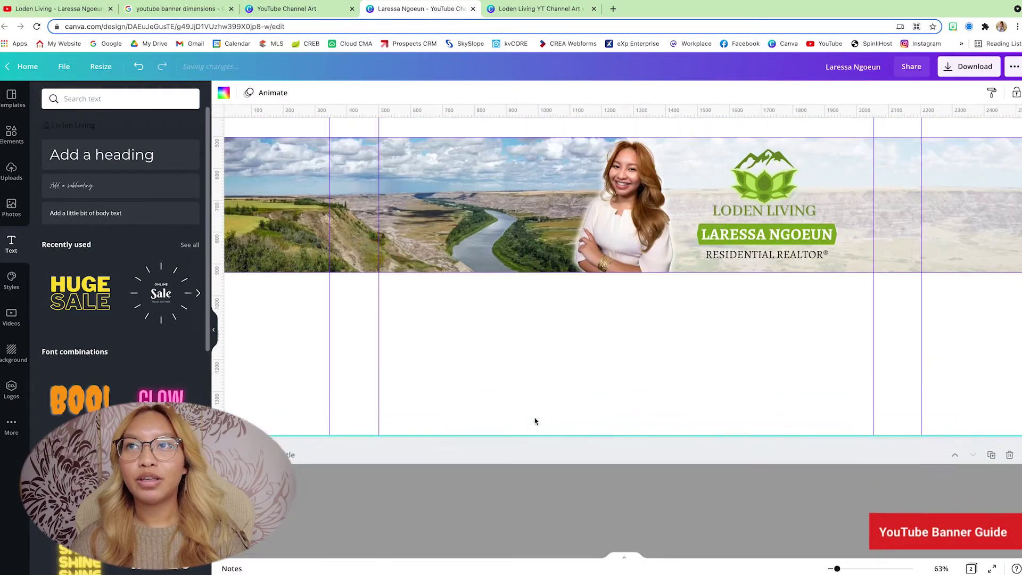
pyautogui.scroll(5, 535, 421)
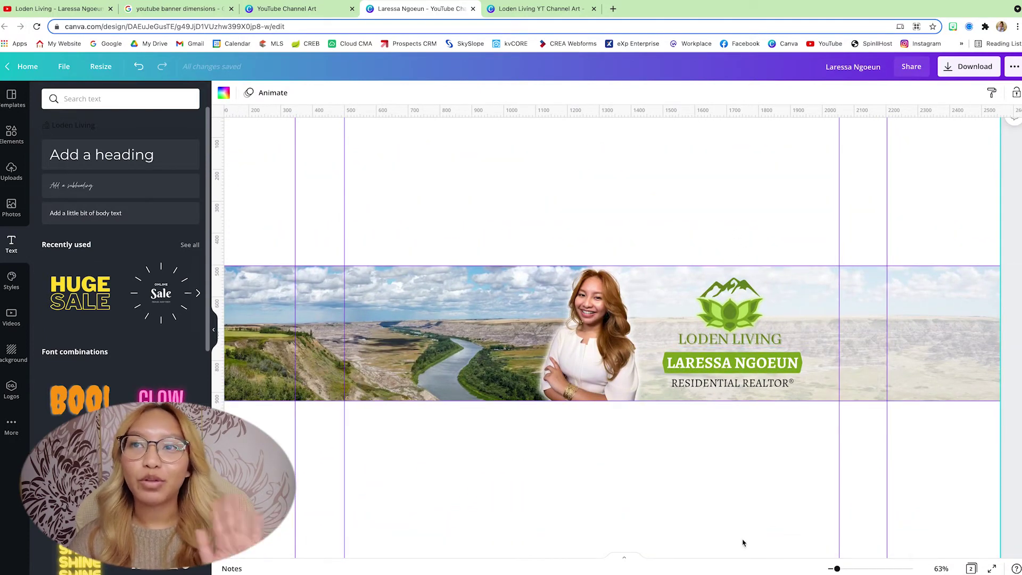
# Step: Add the house shape, rotate it into a left-pointing chevron, shrink it, and stretch it into a long bar
pyautogui.click(8, 134)
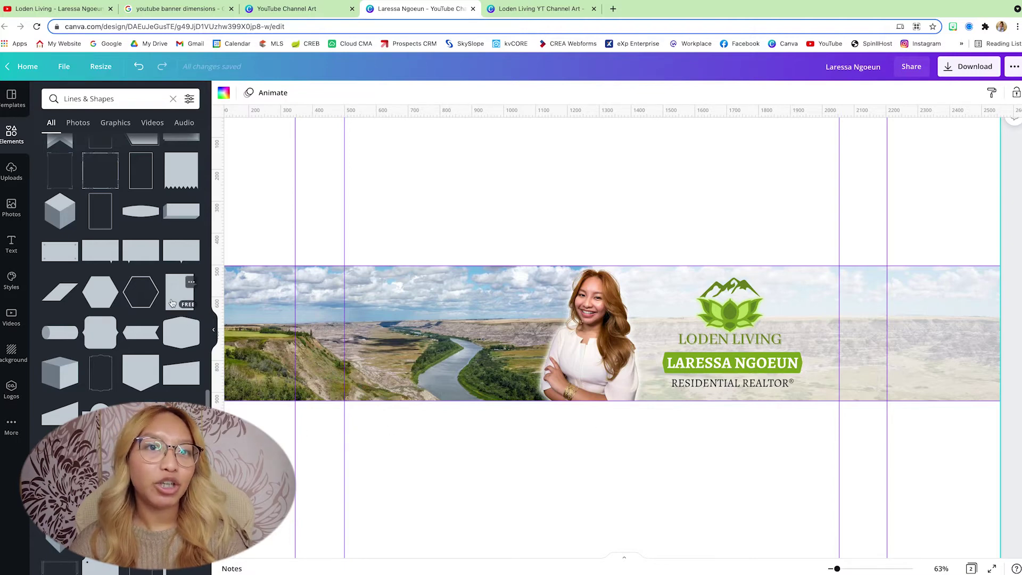
pyautogui.scroll(-3, 172, 303)
pyautogui.scroll(-3, 172, 303)
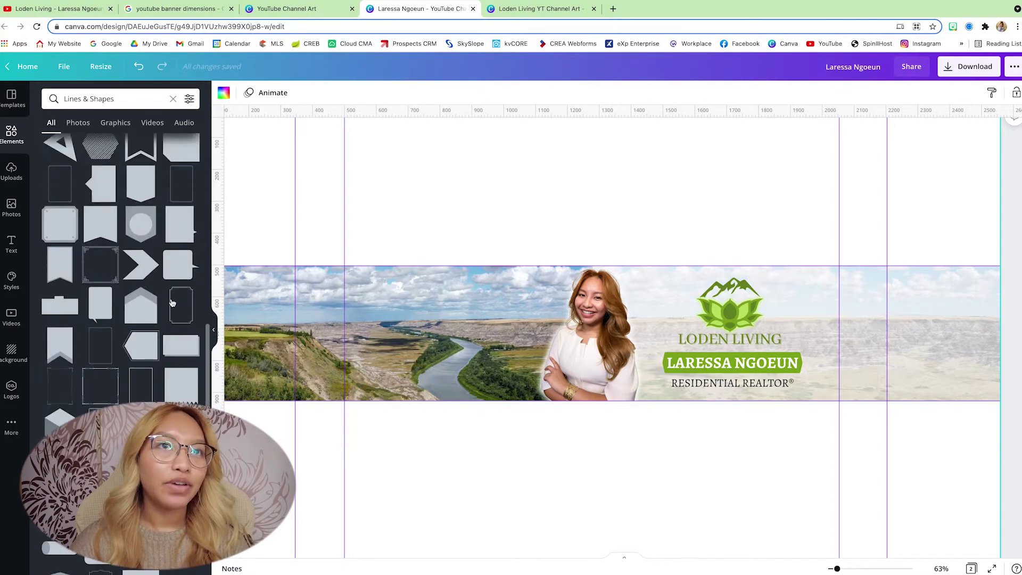
pyautogui.scroll(1, 172, 303)
pyautogui.click(140, 362)
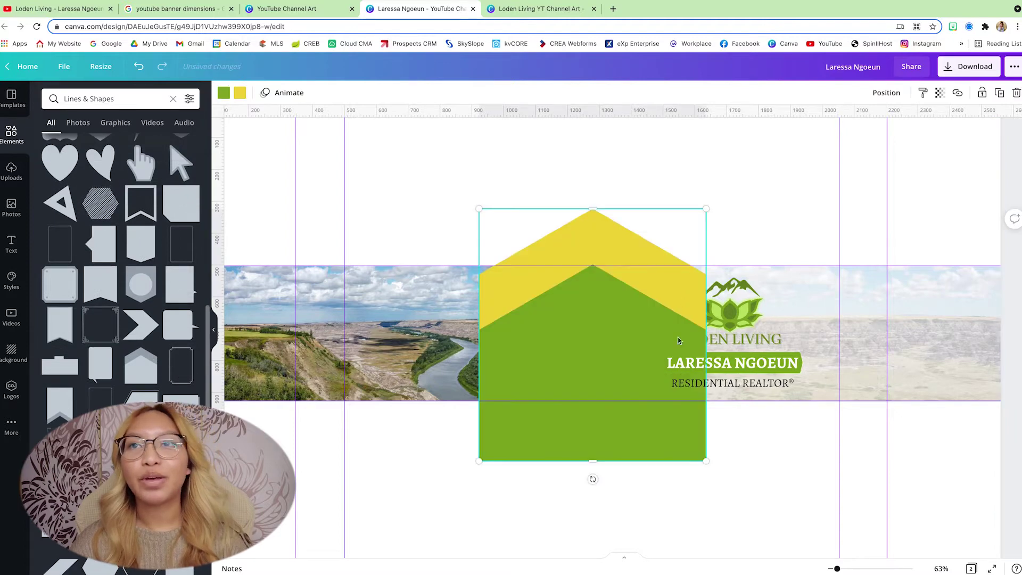
pyautogui.moveTo(696, 446); pyautogui.dragTo(737, 355)
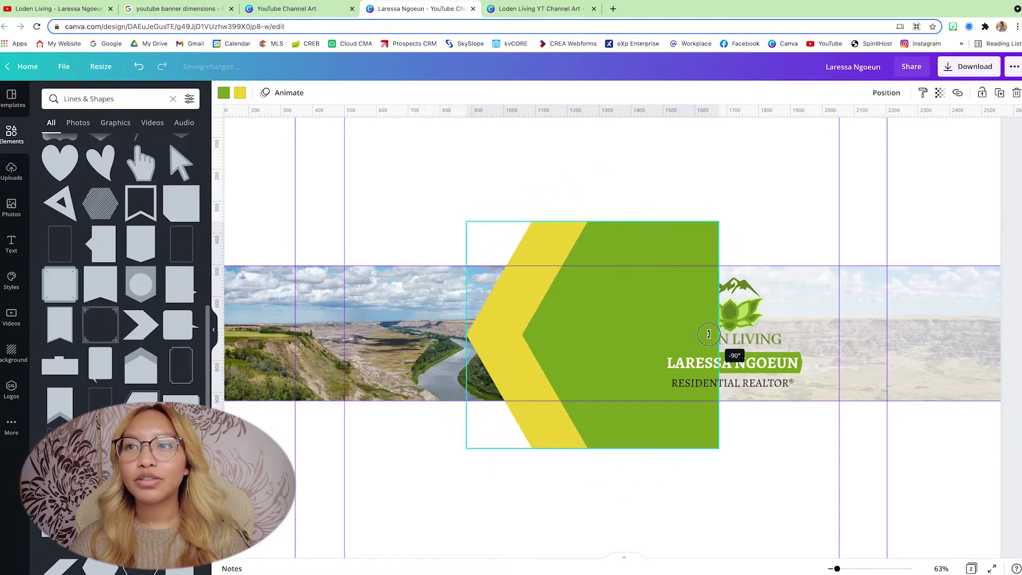
pyautogui.moveTo(559, 333); pyautogui.dragTo(412, 369)
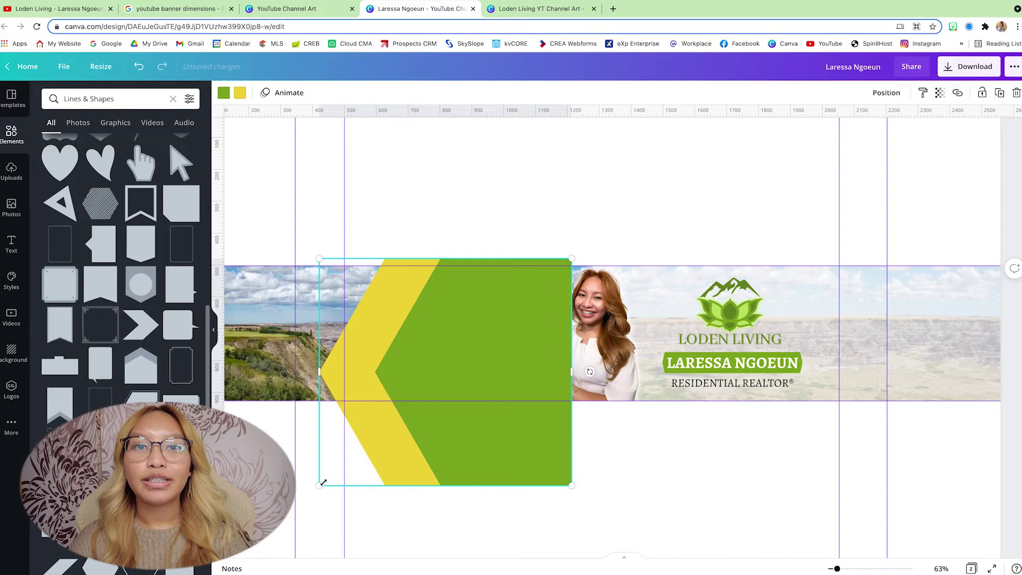
pyautogui.moveTo(323, 482); pyautogui.dragTo(467, 305)
pyautogui.scroll(5, 495, 316)
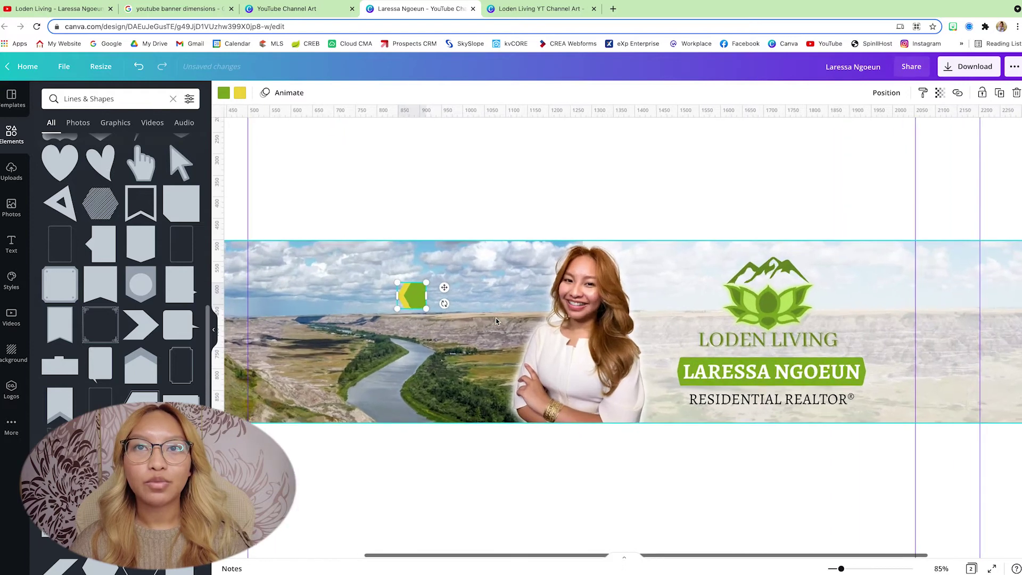
pyautogui.moveTo(398, 290); pyautogui.dragTo(565, 289)
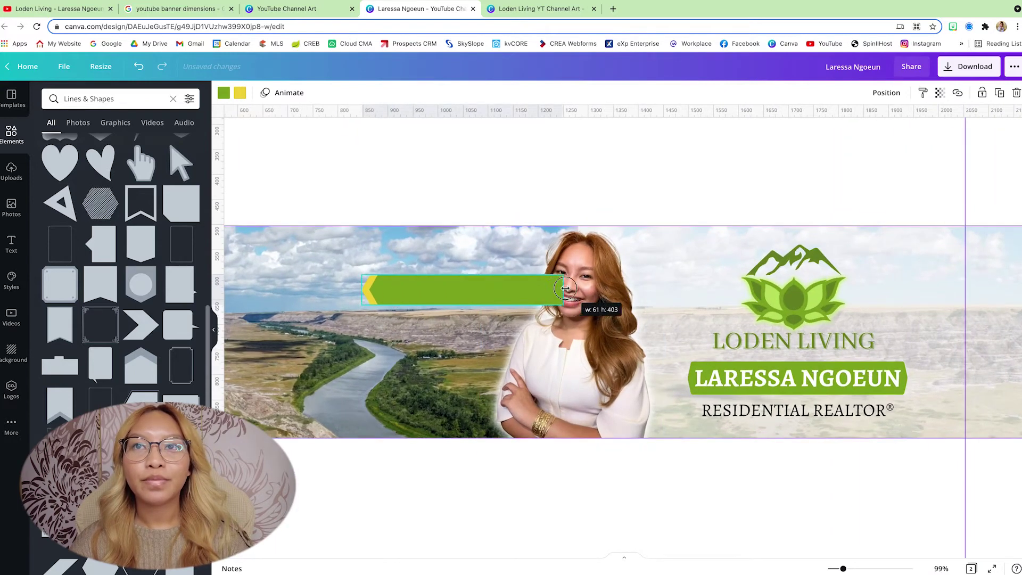
# Step: Recolour the bar's yellow tip section white
pyautogui.click(224, 94)
pyautogui.click(238, 95)
pyautogui.click(161, 146)
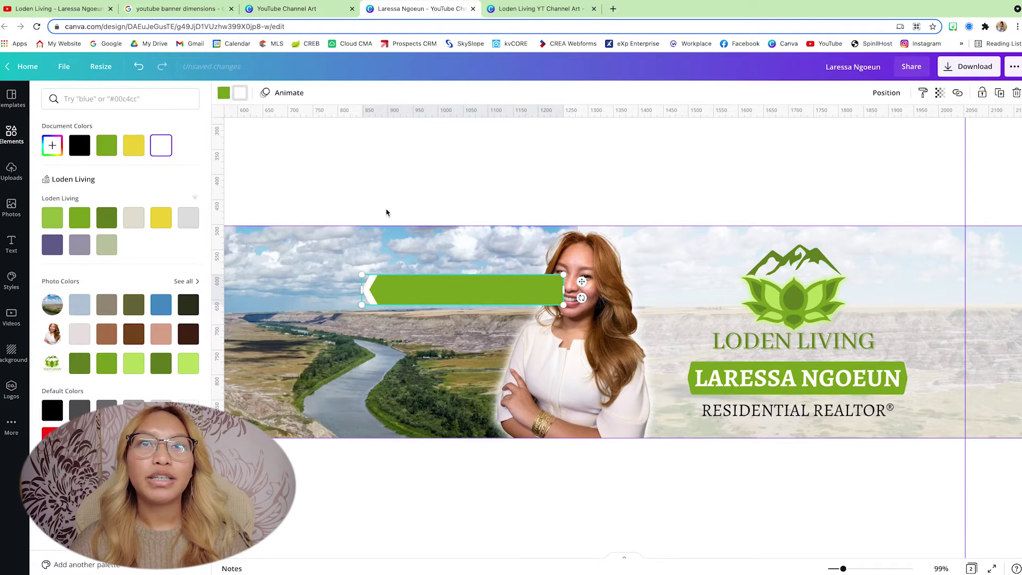
pyautogui.click(413, 210)
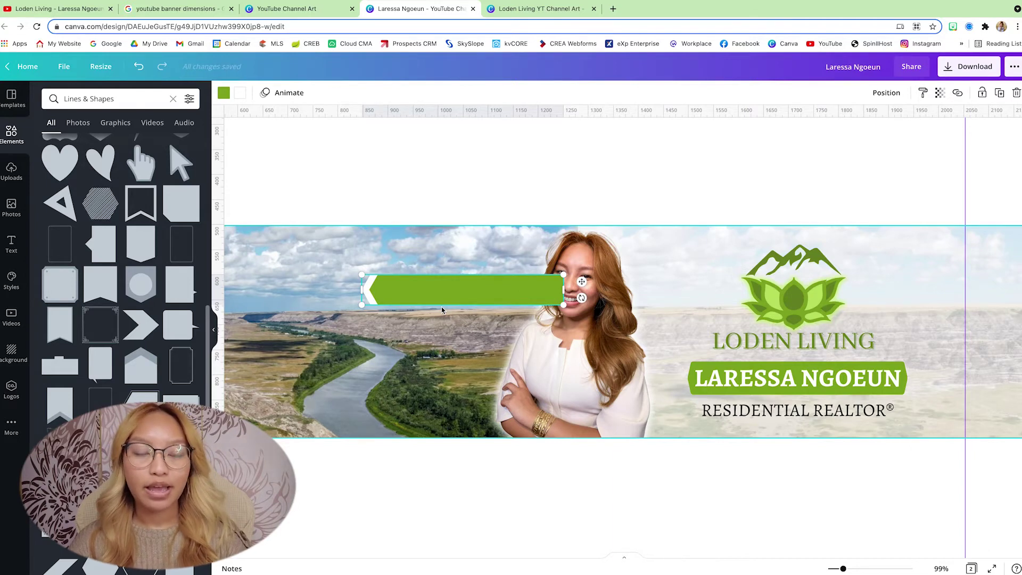
# Step: Duplicate the arrow bar into three stacked, staggered bars, widening the third and undoing a misplaced move
pyautogui.moveTo(457, 285); pyautogui.dragTo(441, 341)
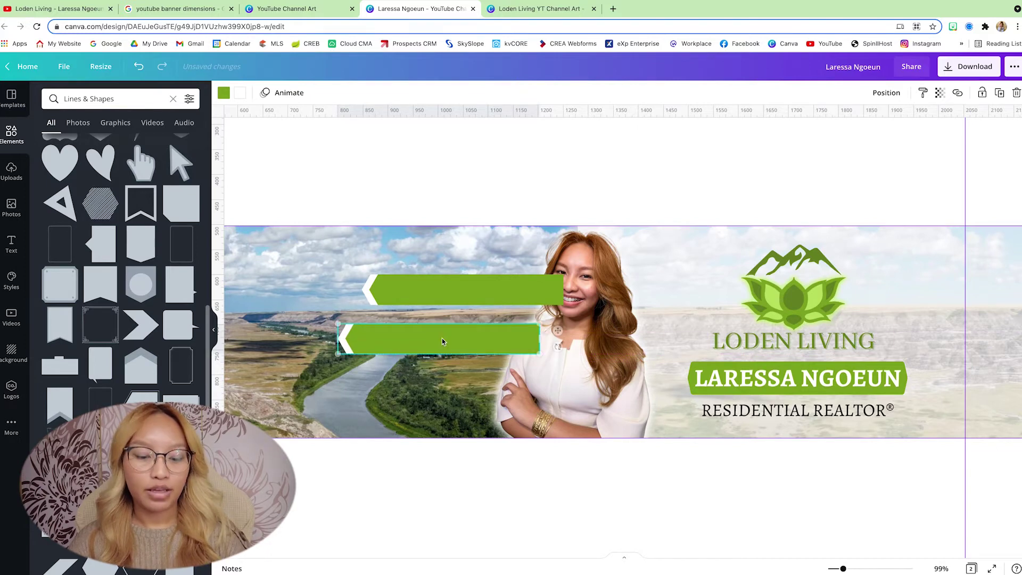
pyautogui.moveTo(452, 296); pyautogui.dragTo(393, 387)
pyautogui.moveTo(463, 282); pyautogui.dragTo(467, 283)
pyautogui.click(393, 392)
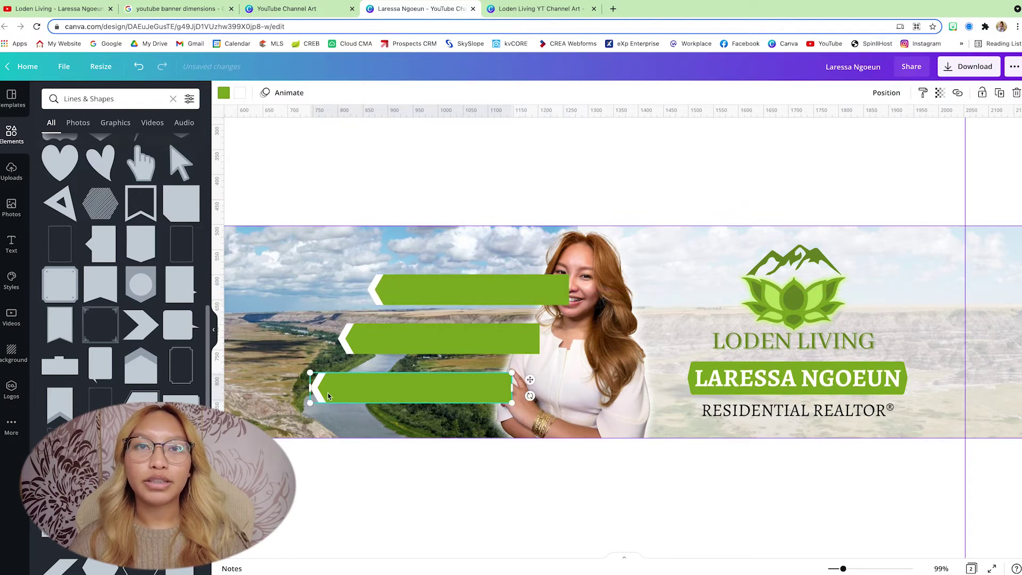
pyautogui.moveTo(362, 391); pyautogui.dragTo(355, 391)
pyautogui.moveTo(506, 387); pyautogui.dragTo(529, 388)
pyautogui.click(425, 356)
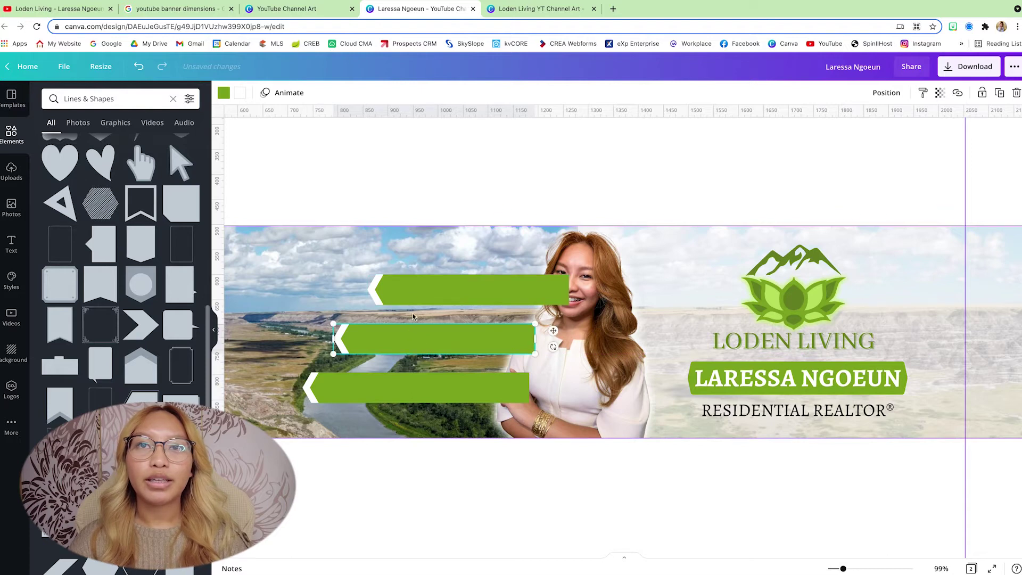
pyautogui.moveTo(424, 356); pyautogui.dragTo(420, 322)
pyautogui.hotkey('ctrl', 'z')
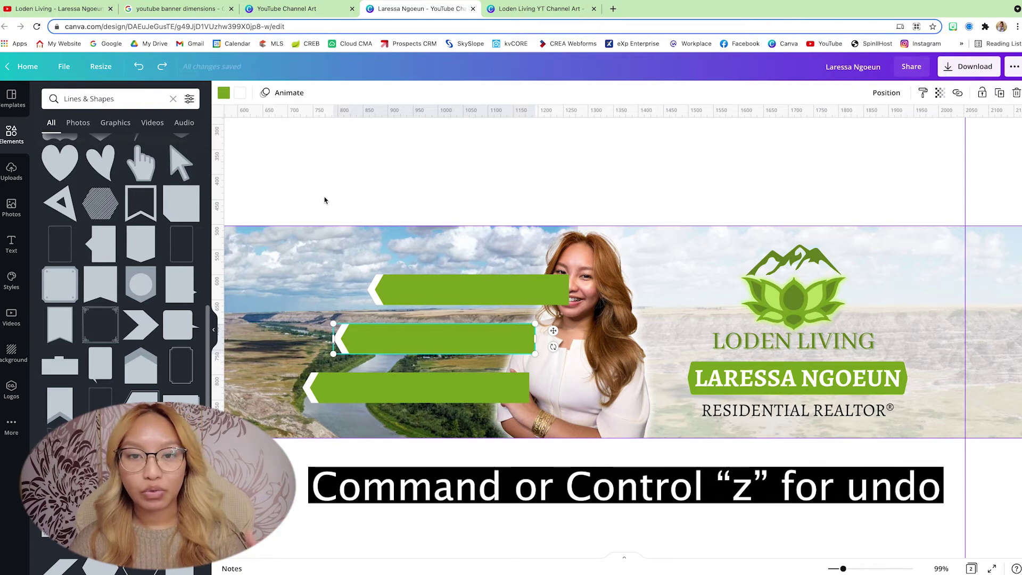
pyautogui.click(437, 299)
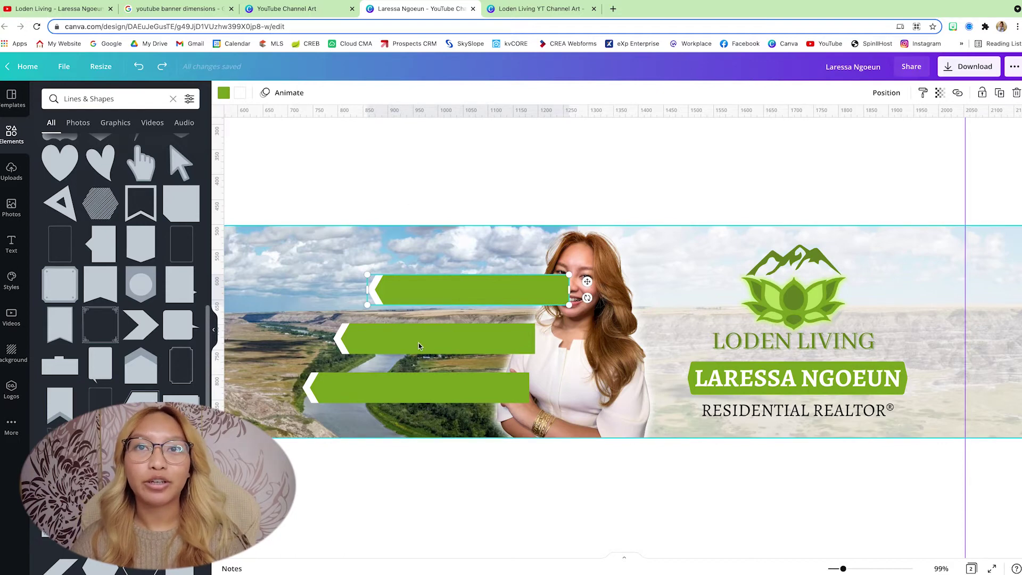
# Step: Recolour the arrow bars: top yellow, middle teal, bottom darker brand green
pyautogui.click(224, 94)
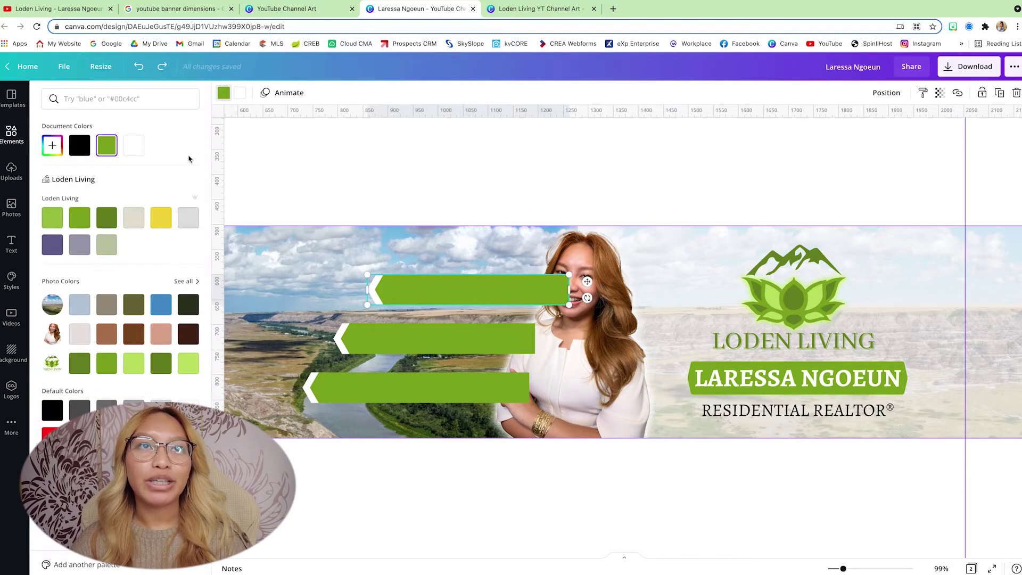
pyautogui.click(59, 218)
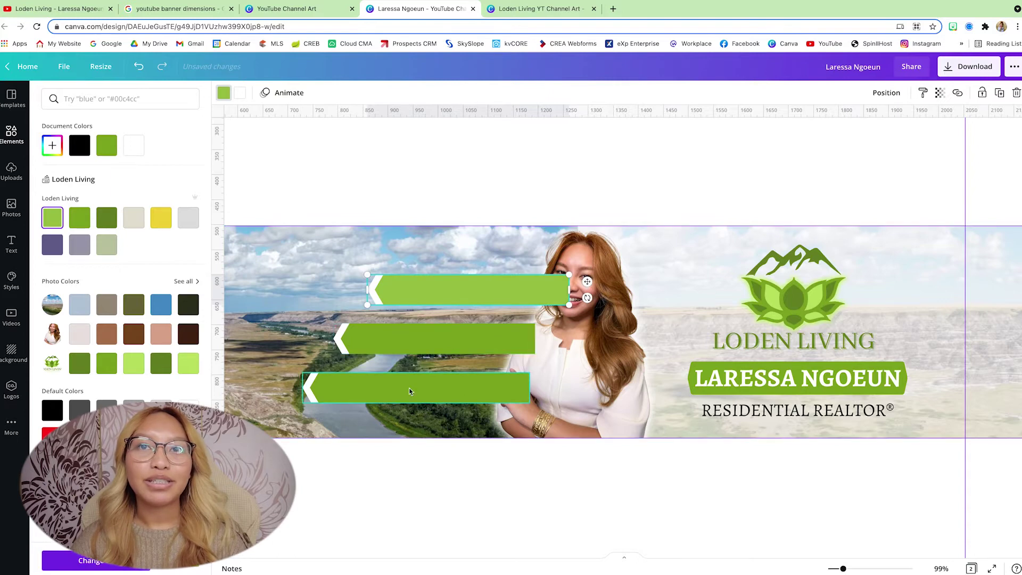
pyautogui.click(426, 389)
pyautogui.click(106, 217)
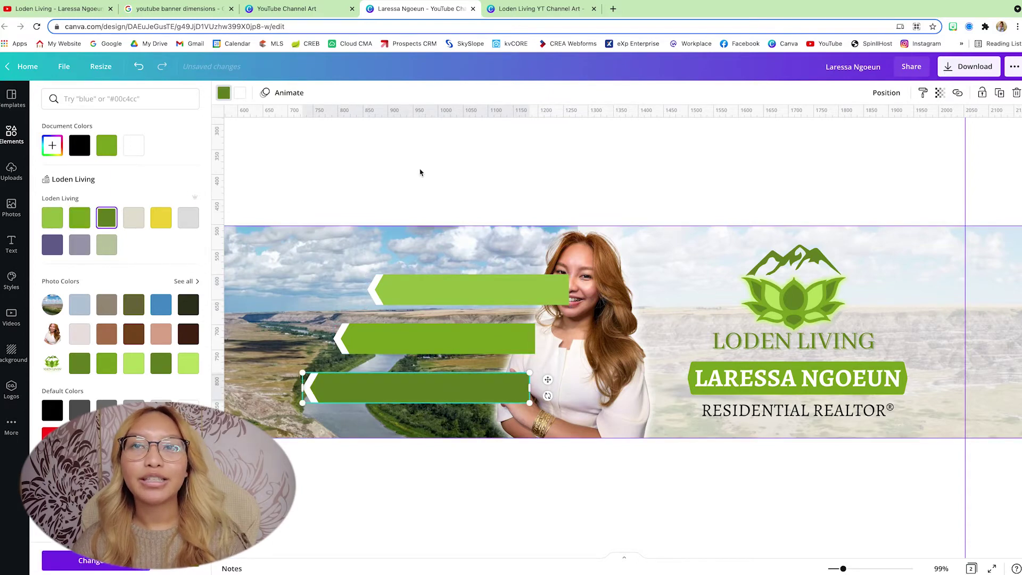
pyautogui.click(420, 173)
pyautogui.click(434, 284)
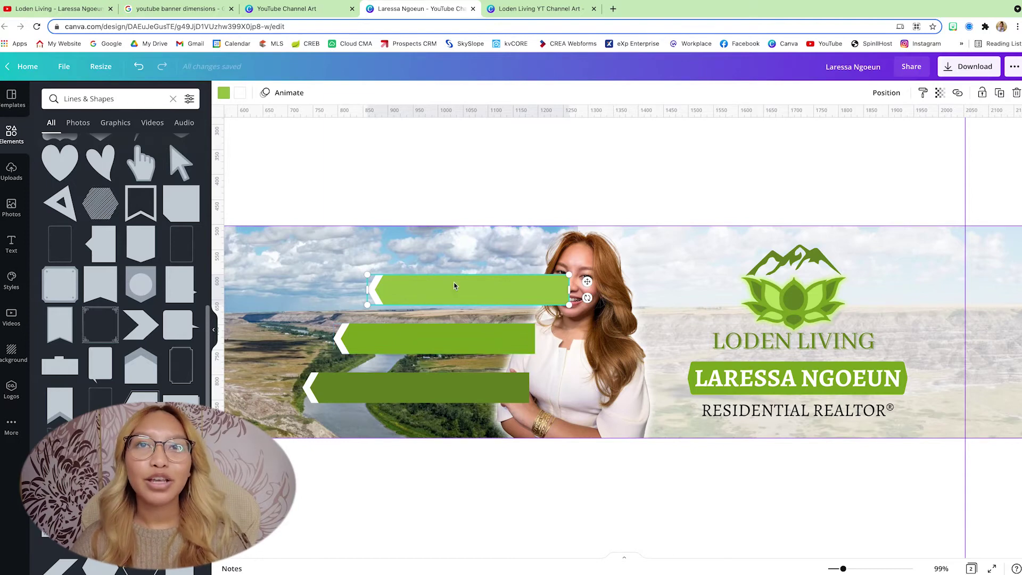
pyautogui.click(224, 94)
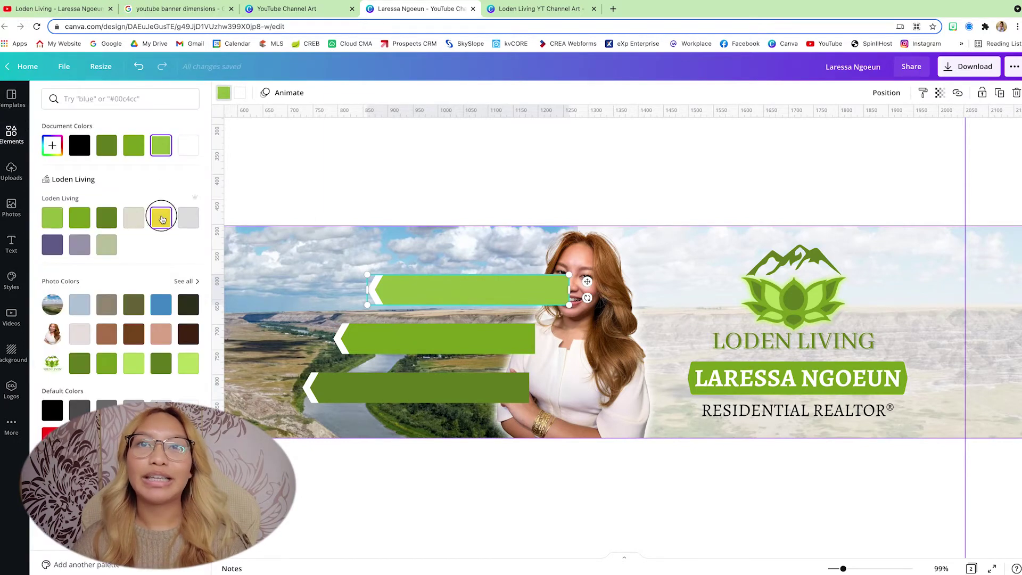
pyautogui.click(160, 217)
pyautogui.click(396, 343)
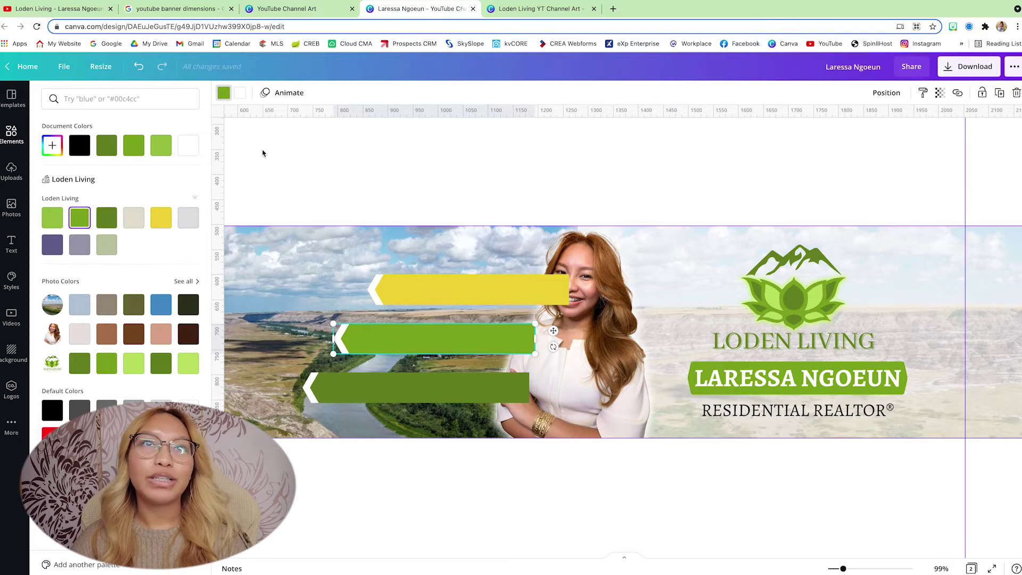
pyautogui.click(52, 463)
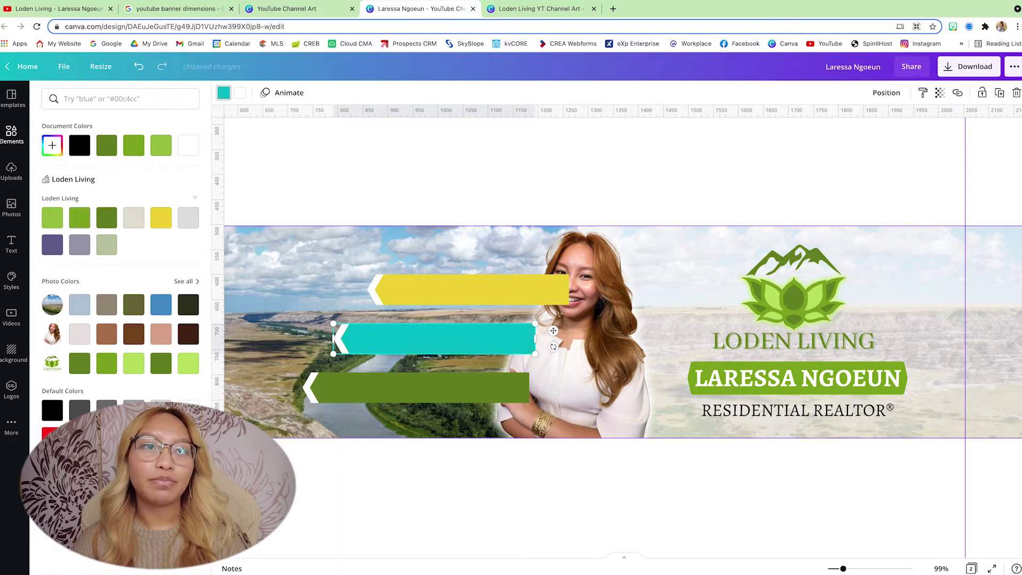
# Step: Shift the teal and green bars slightly left and lengthen them rightward toward the headshot
pyautogui.click(390, 394)
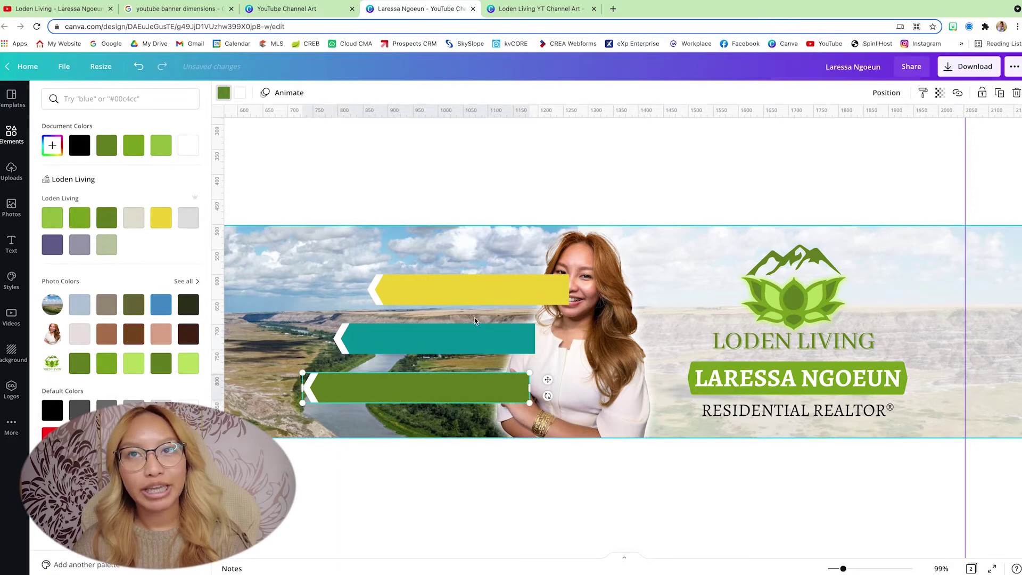
pyautogui.moveTo(382, 396); pyautogui.dragTo(368, 397)
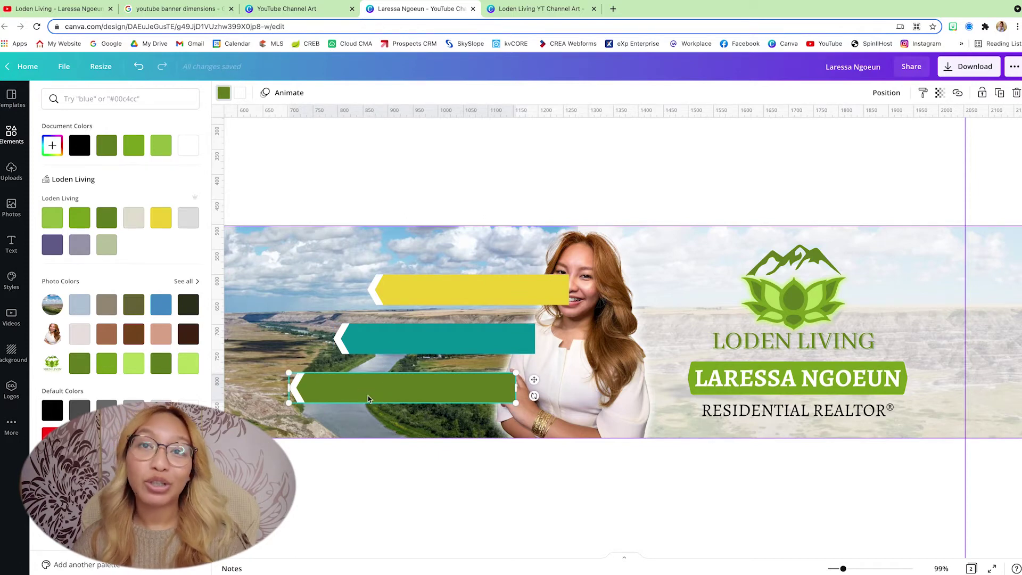
pyautogui.click(456, 296)
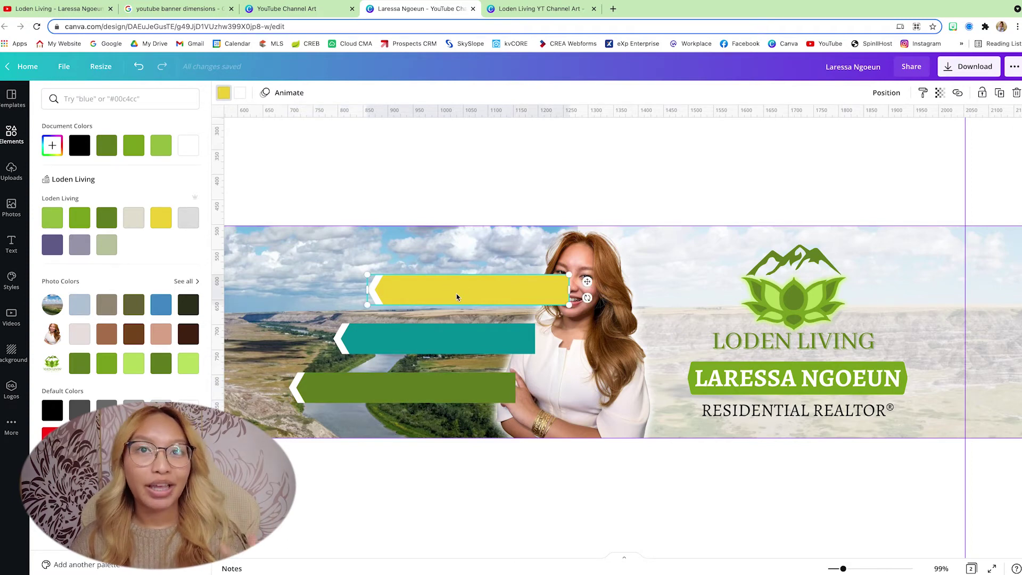
pyautogui.click(432, 343)
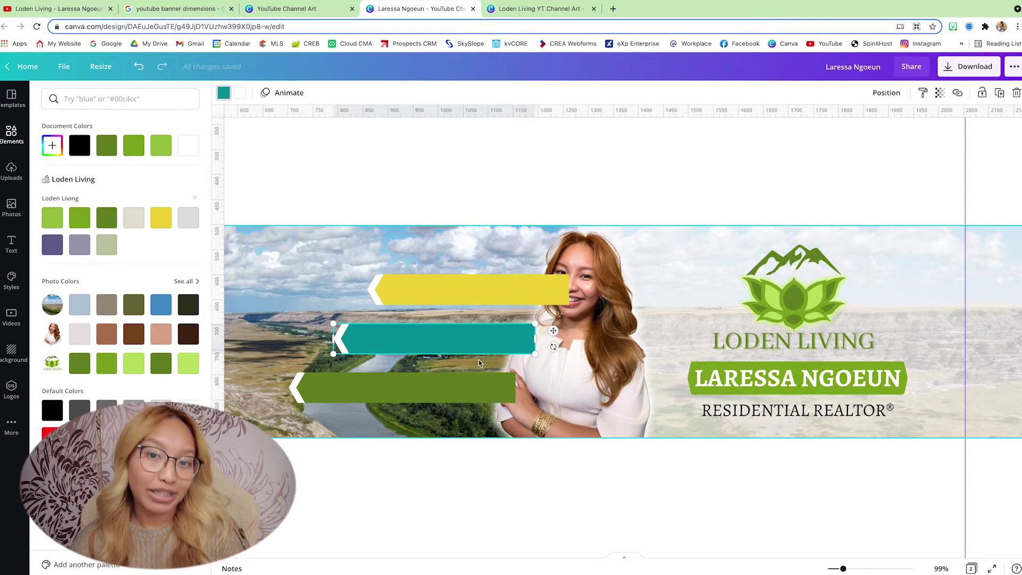
pyautogui.click(390, 399)
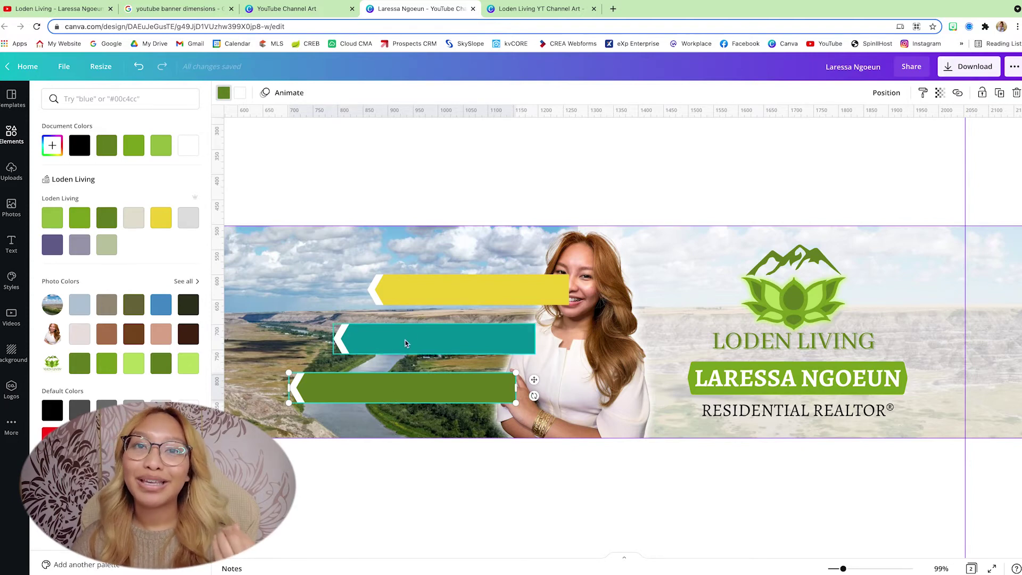
pyautogui.moveTo(417, 348); pyautogui.dragTo(412, 347)
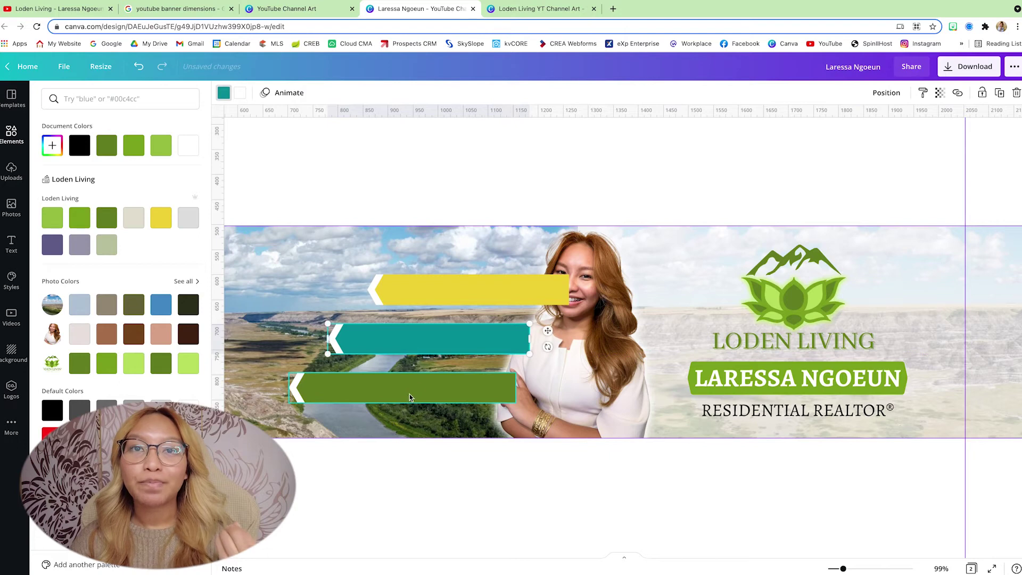
pyautogui.moveTo(411, 394); pyautogui.dragTo(404, 394)
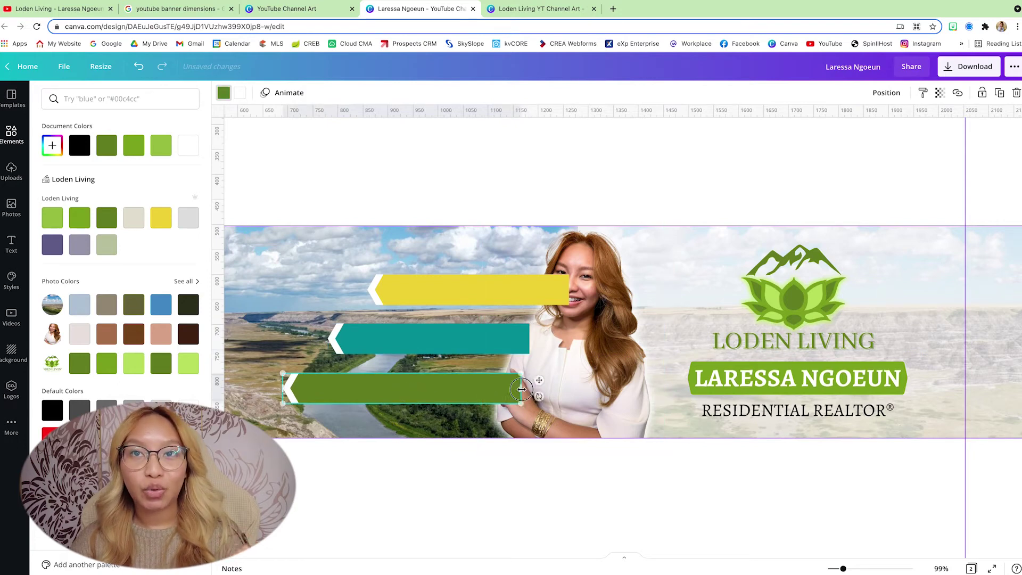
pyautogui.moveTo(510, 389); pyautogui.dragTo(521, 388)
pyautogui.click(524, 338)
pyautogui.moveTo(530, 338); pyautogui.dragTo(537, 338)
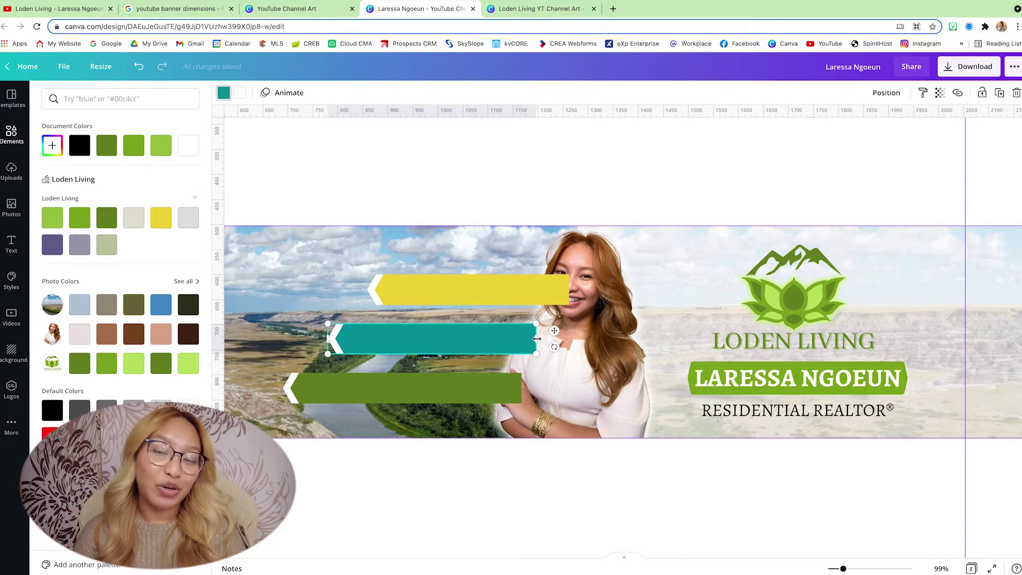
# Step: Add a white 'DINOSAUR CAPITAL' text label on the yellow banner
pyautogui.click(435, 303)
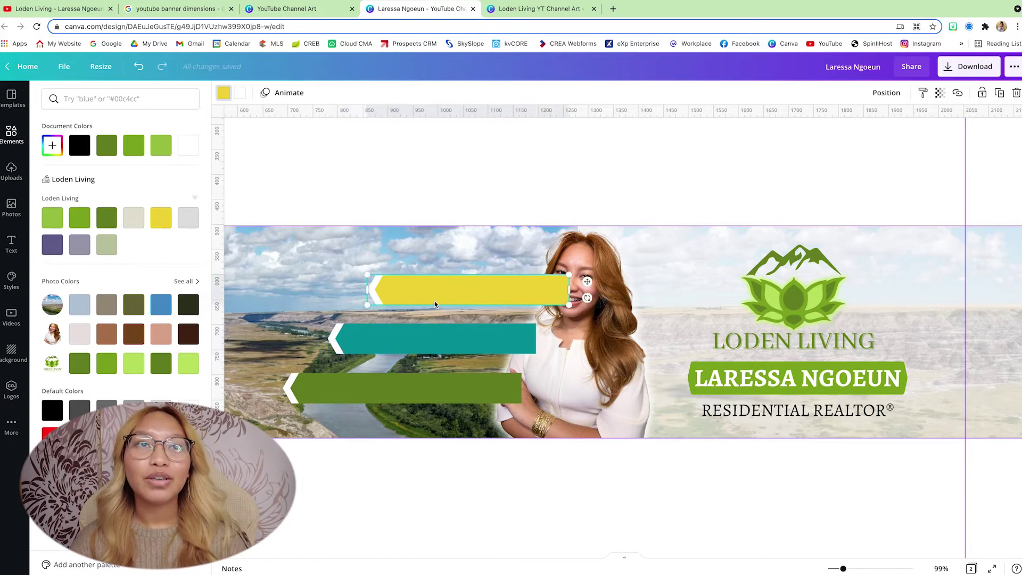
pyautogui.press('t')
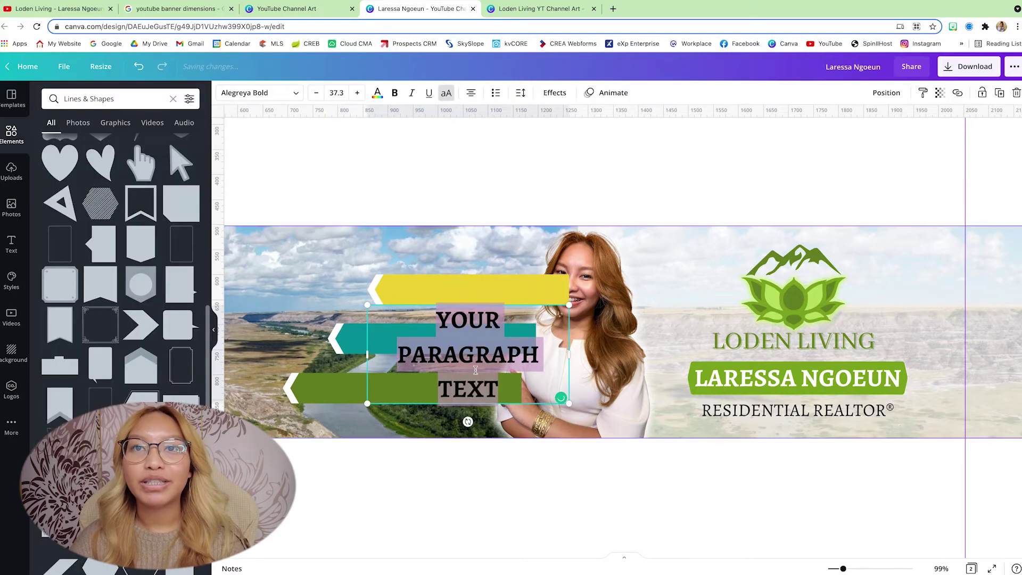
pyautogui.moveTo(366, 404); pyautogui.dragTo(380, 333)
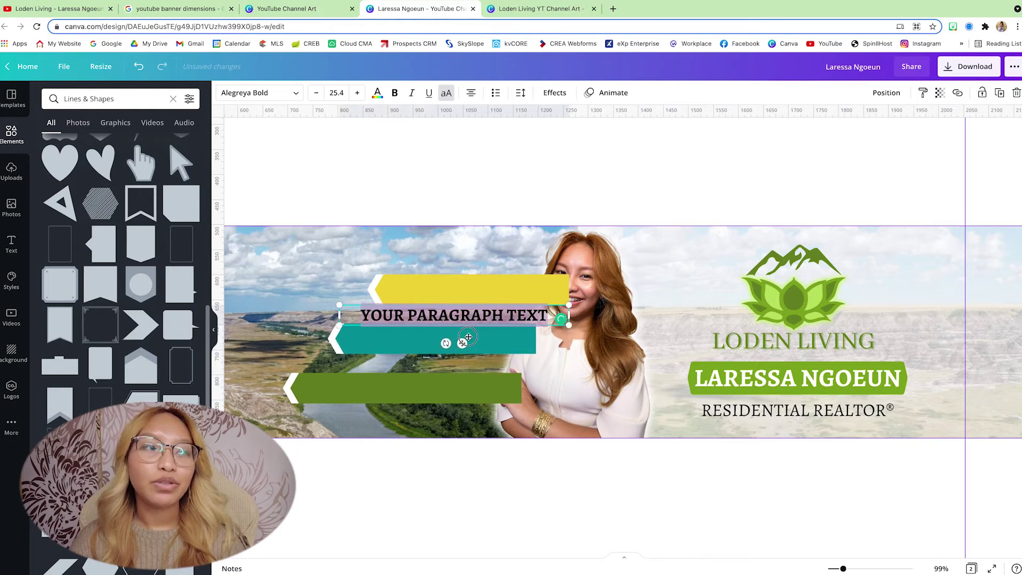
pyautogui.moveTo(461, 339); pyautogui.dragTo(473, 300)
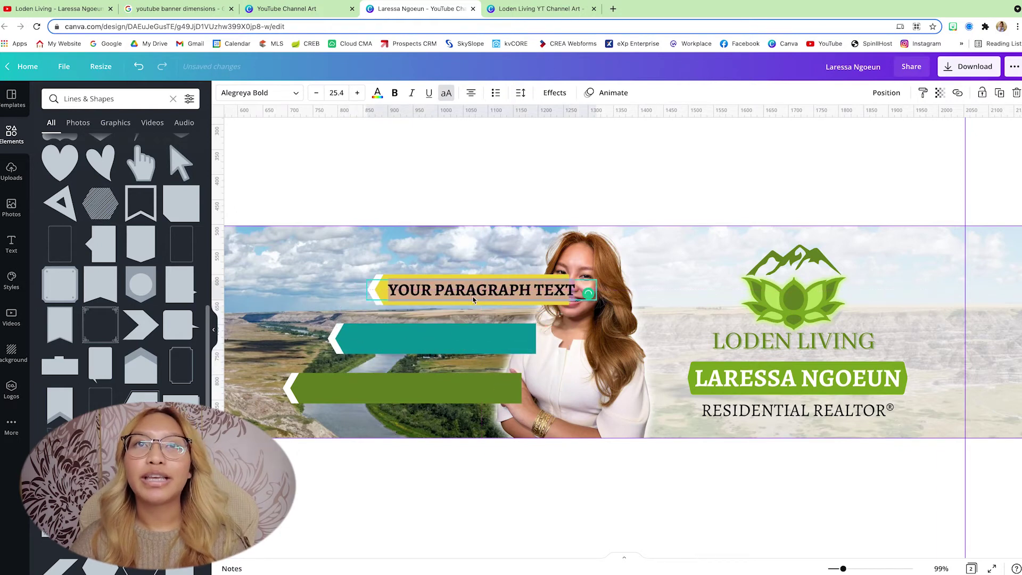
pyautogui.click(377, 93)
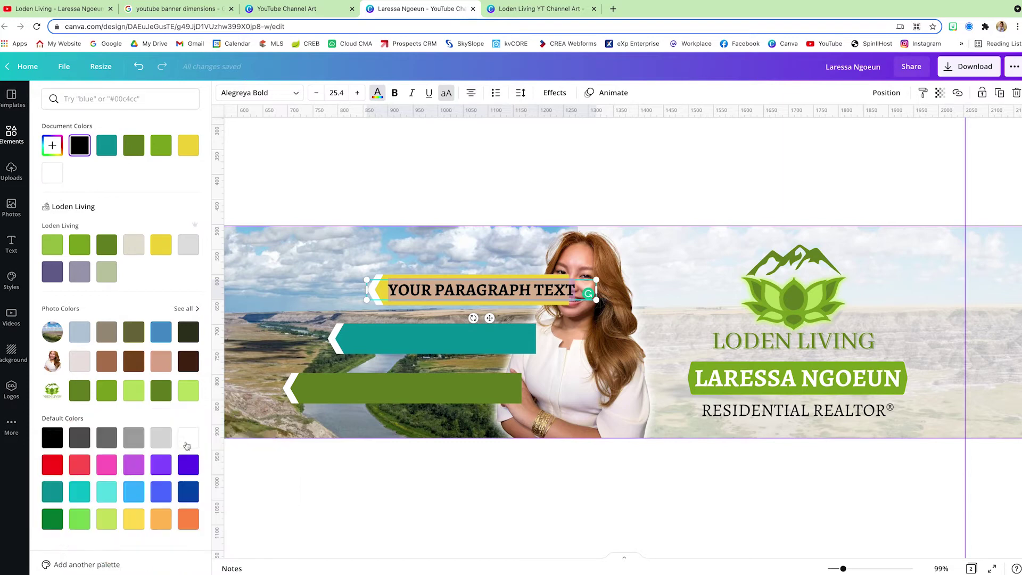
pyautogui.click(188, 437)
pyautogui.write('DINOSAUR CAPITAL')
pyautogui.press('Escape')
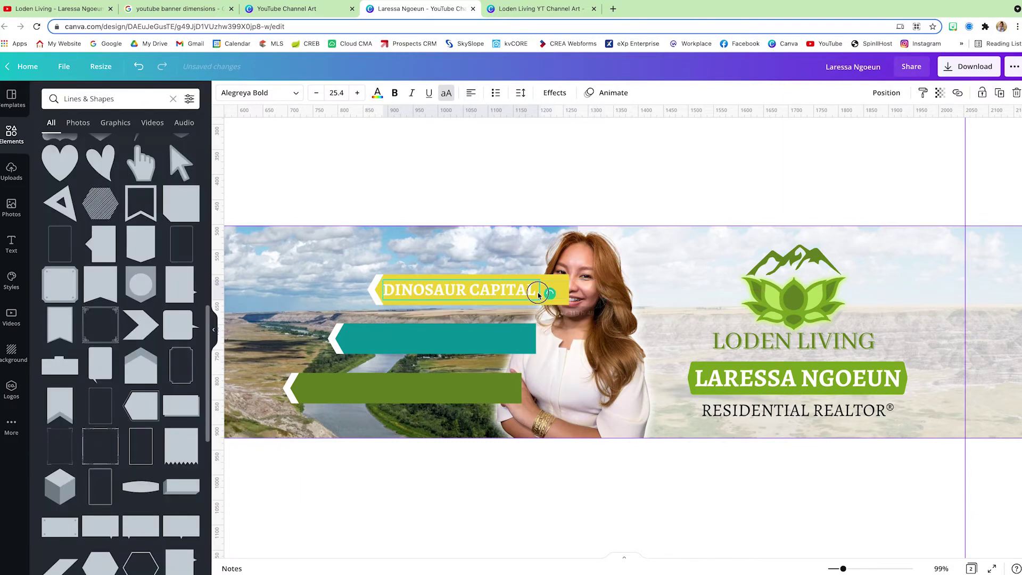
# Step: Copy the label onto the teal and green bars as 'EXP REALTY & WOLFACK' and 'ASSITING BUYERS & SELLERS'
pyautogui.moveTo(541, 289); pyautogui.dragTo(428, 358)
pyautogui.write('EXP REALTY & WOLFACK')
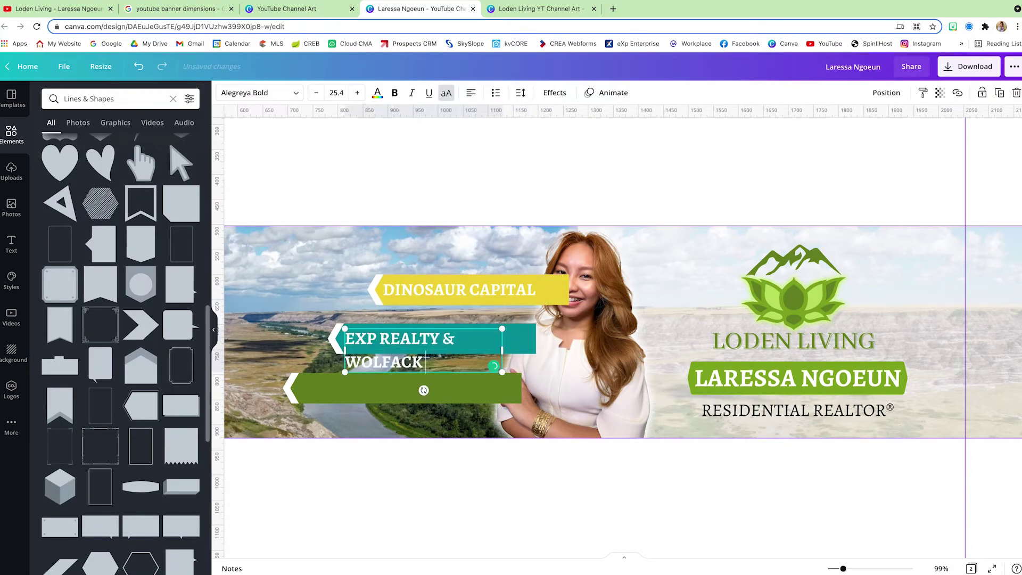
pyautogui.moveTo(356, 344); pyautogui.dragTo(336, 343)
pyautogui.moveTo(405, 389); pyautogui.dragTo(386, 388)
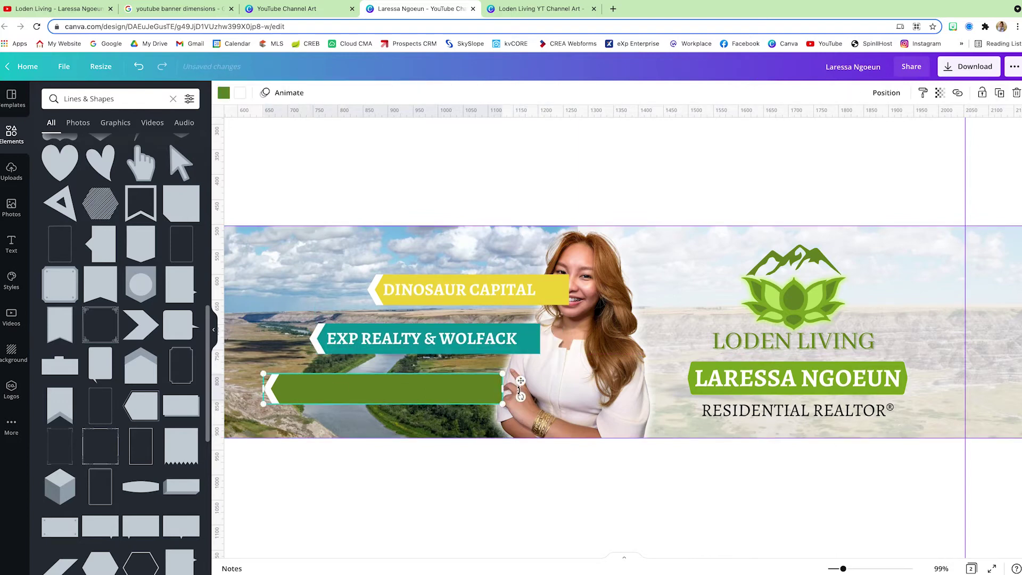
pyautogui.moveTo(458, 290); pyautogui.dragTo(357, 387)
pyautogui.write('ASSITING BUYERS & SELLERS')
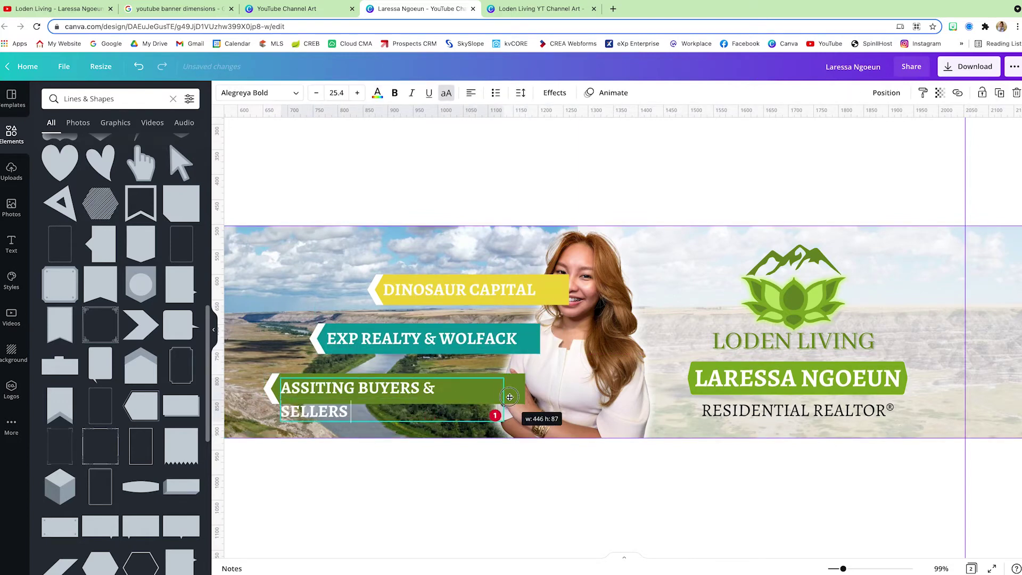
pyautogui.press('Escape')
# Step: Send the yellow banner backward so it sits behind the headshot
pyautogui.click(357, 300)
pyautogui.click(886, 92)
pyautogui.click(848, 142)
pyautogui.click(520, 171)
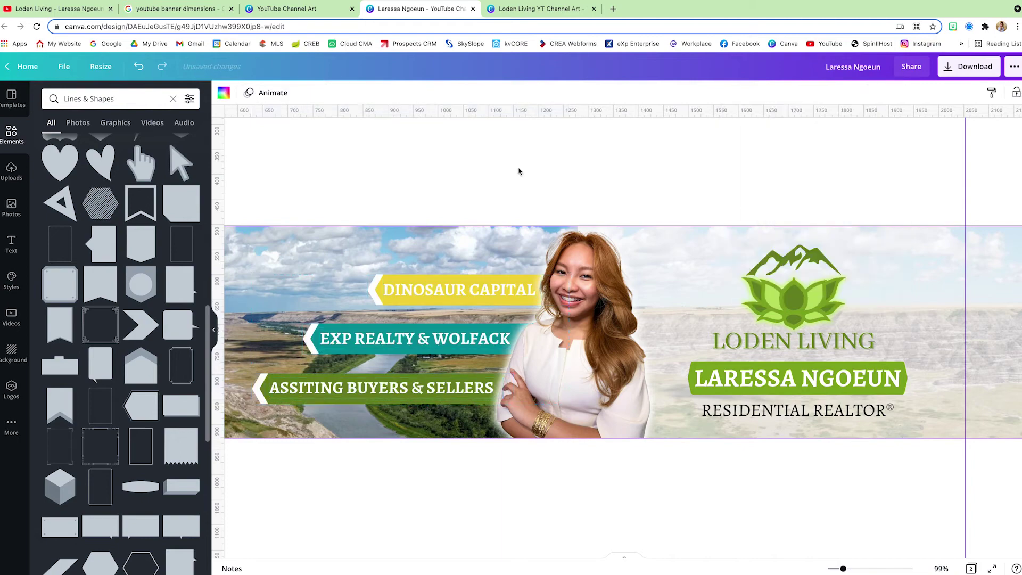
# Step: Fix the bottom label's typo so it reads 'ASSISTING BUYERS & SELLERS'
pyautogui.click(419, 396)
pyautogui.scroll(3, 404, 399)
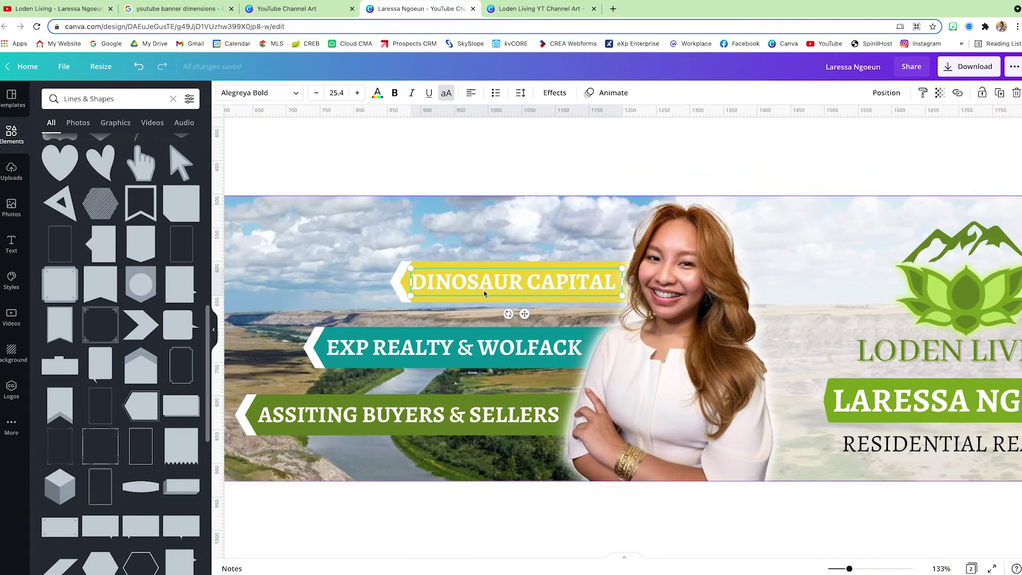
pyautogui.click(554, 93)
pyautogui.click(383, 341)
pyautogui.click(384, 409)
pyautogui.scroll(-3, 479, 468)
pyautogui.click(753, 354)
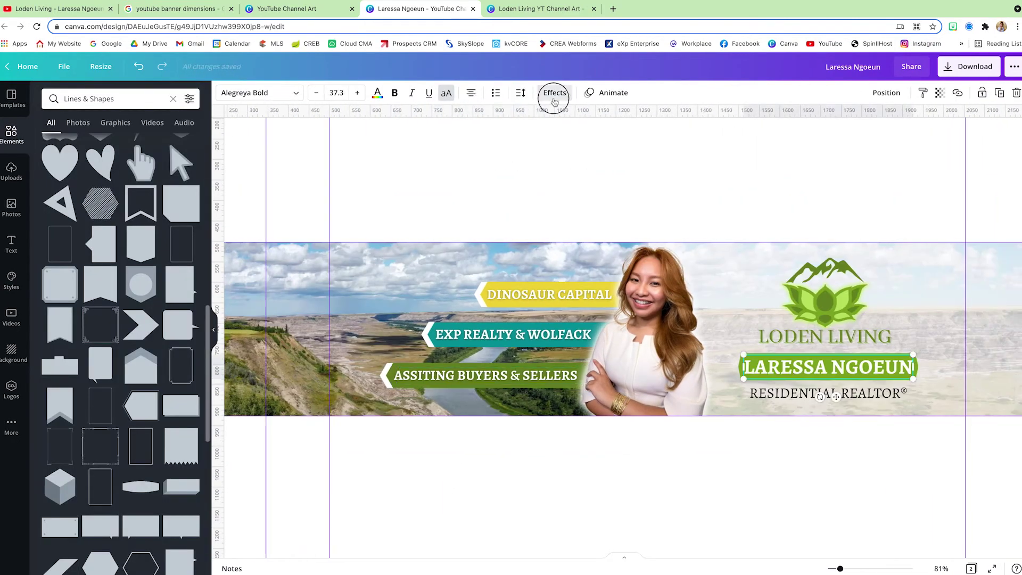
pyautogui.scroll(-3, 691, 463)
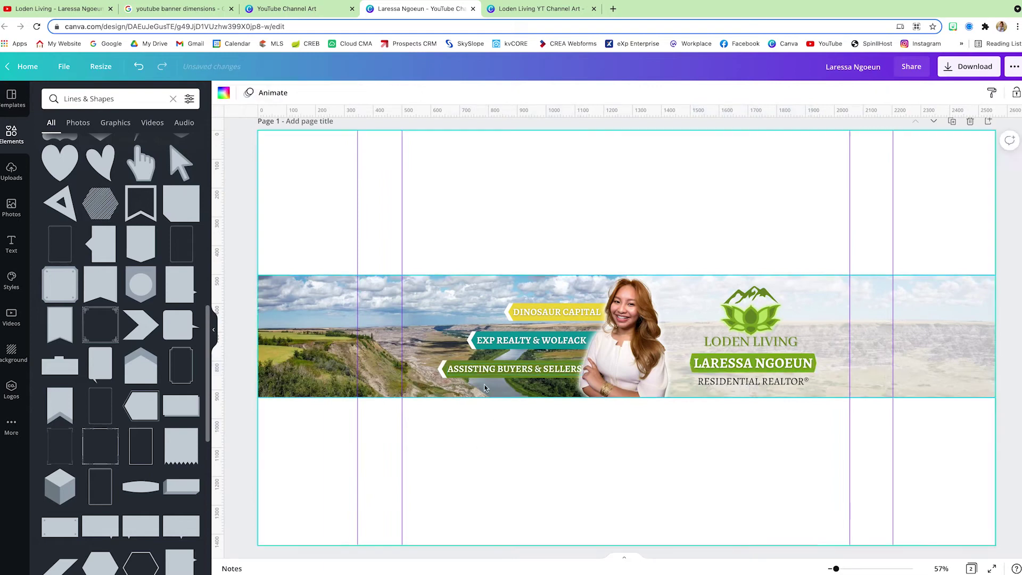
pyautogui.click(471, 369)
pyautogui.click(470, 370)
pyautogui.write('S')
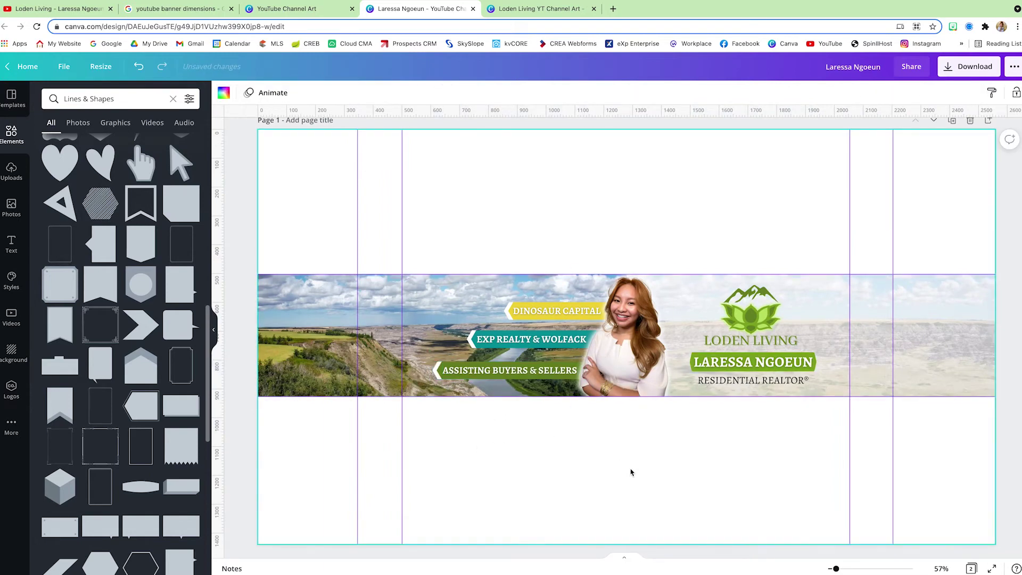
# Step: Select all three banners and move them slightly down and left
pyautogui.moveTo(632, 472); pyautogui.dragTo(425, 301)
pyautogui.moveTo(531, 362); pyautogui.dragTo(521, 369)
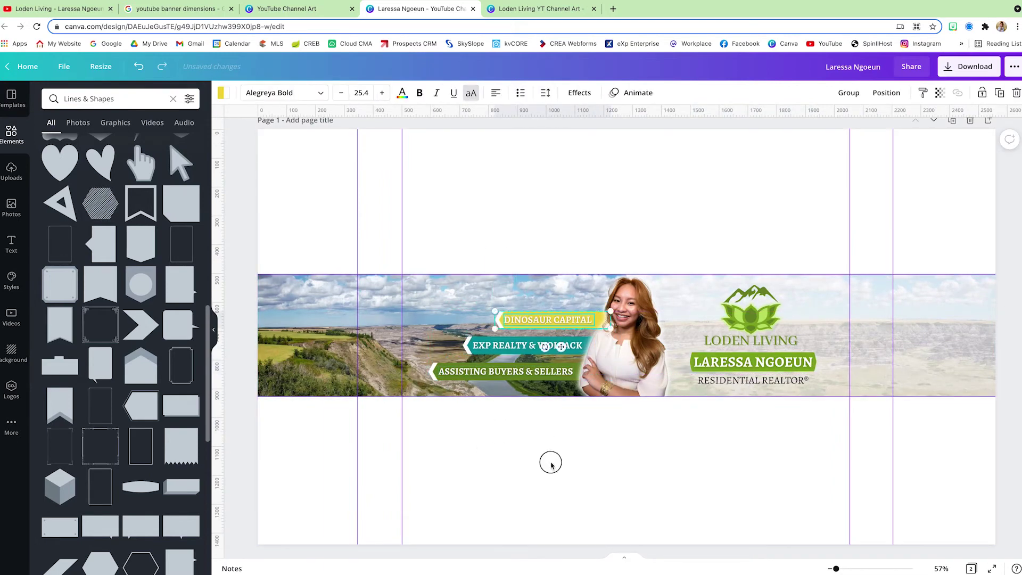
pyautogui.click(564, 487)
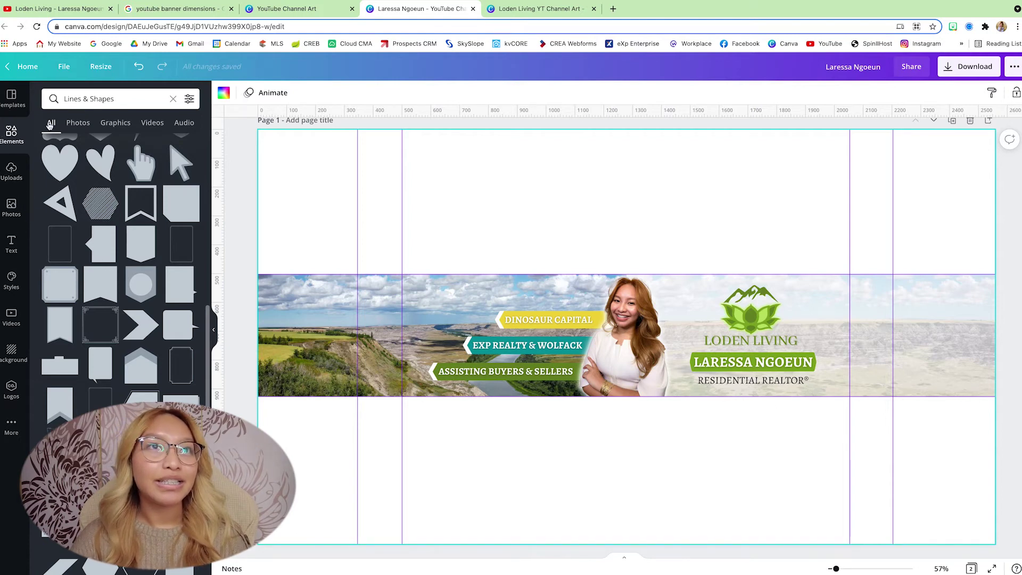
# Step: Search the elements library for 'circle' and browse the results
pyautogui.click(145, 103)
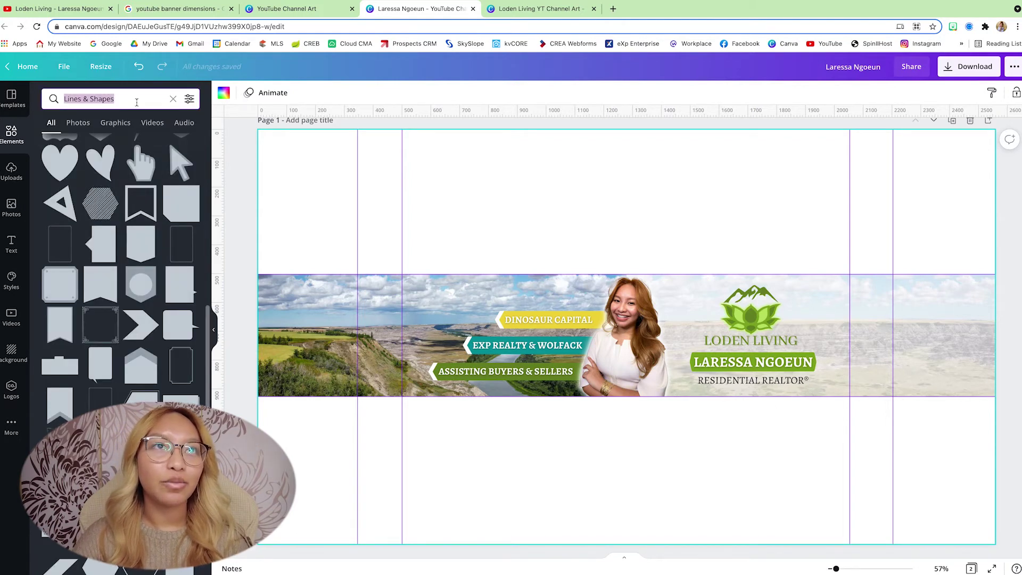
pyautogui.write('circle')
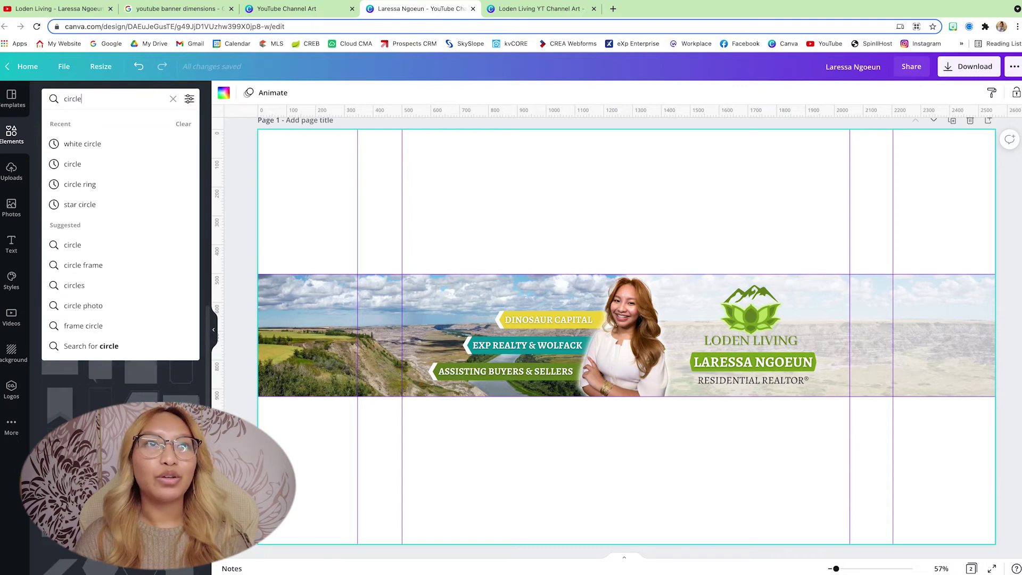
pyautogui.press('Return')
pyautogui.scroll(-2, 117, 331)
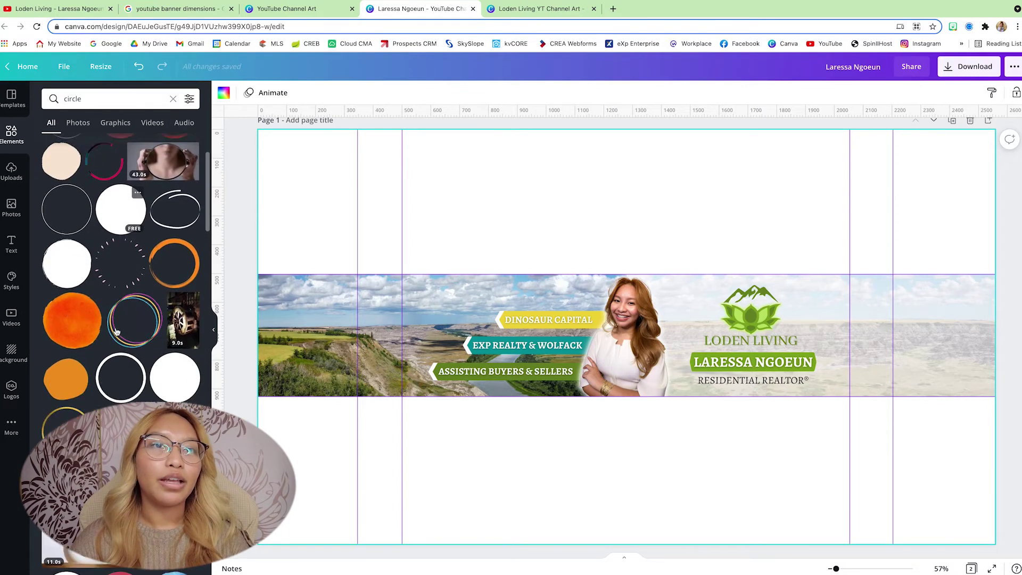
pyautogui.scroll(-10, 117, 331)
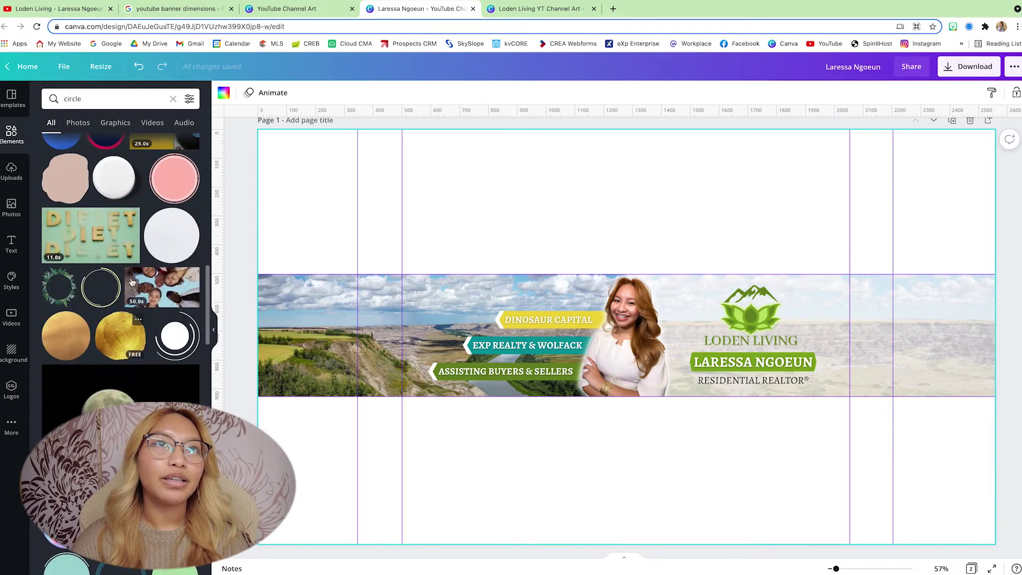
# Step: Narrow the element search to 'white circle' and scroll through the graphics
pyautogui.click(107, 98)
pyautogui.write('wh')
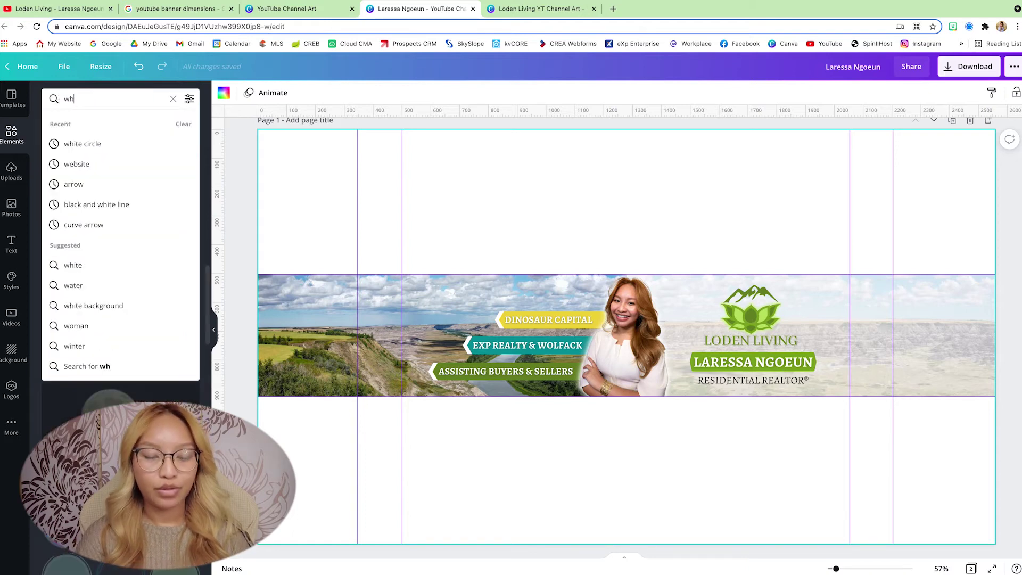
pyautogui.write('ite c')
pyautogui.write('ircle')
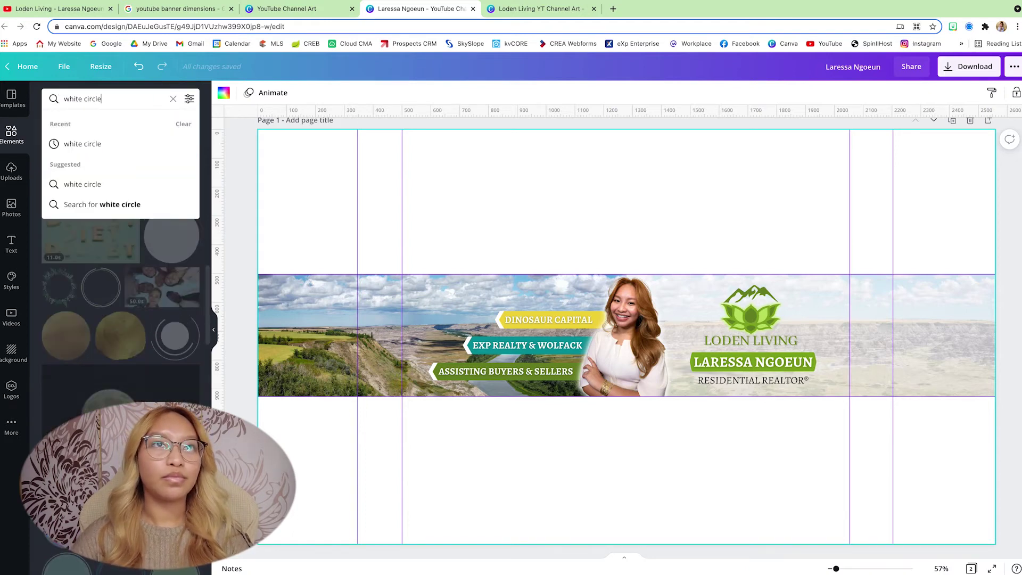
pyautogui.click(78, 145)
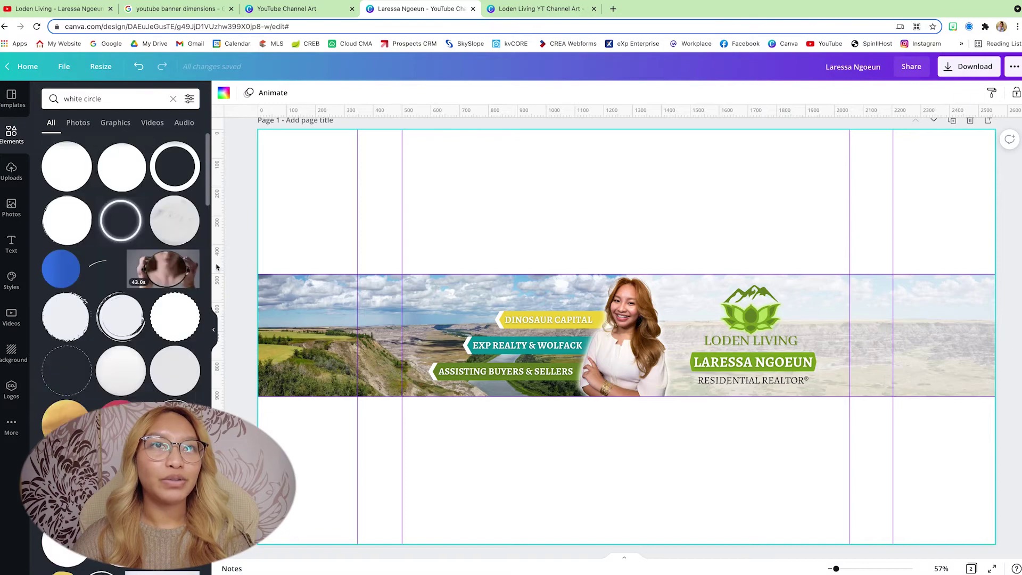
pyautogui.scroll(-2, 93, 292)
# Step: Add the dashed white circle, shrink it and centre it around the woman's headshot
pyautogui.click(98, 384)
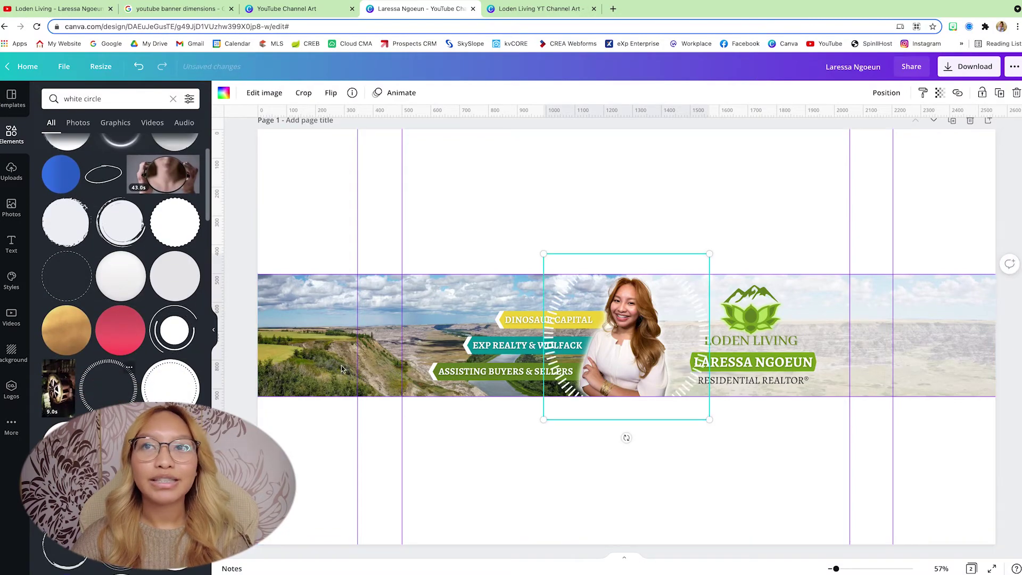
pyautogui.scroll(5, 633, 389)
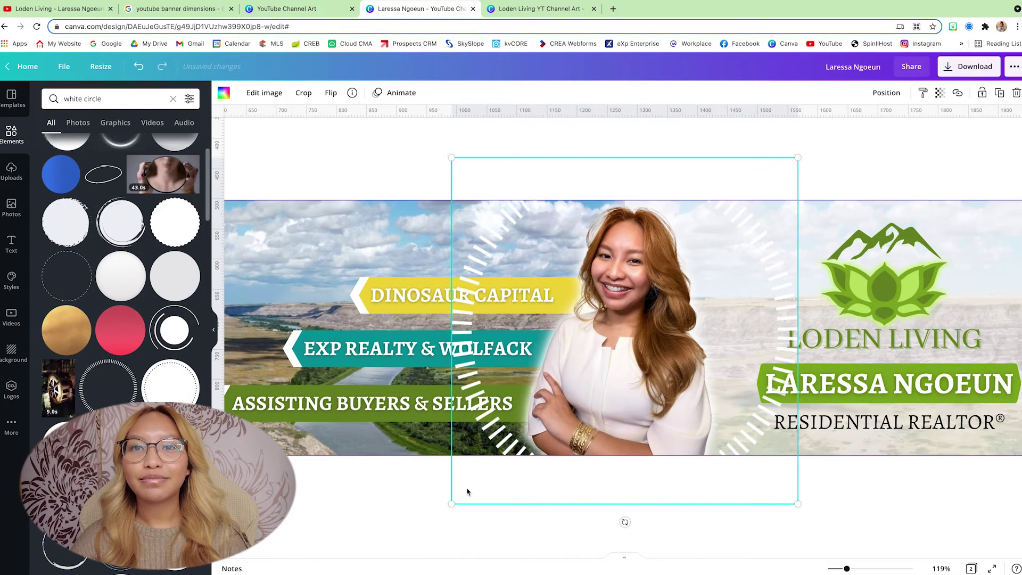
pyautogui.moveTo(459, 502); pyautogui.dragTo(555, 432)
pyautogui.moveTo(722, 325); pyautogui.dragTo(689, 376)
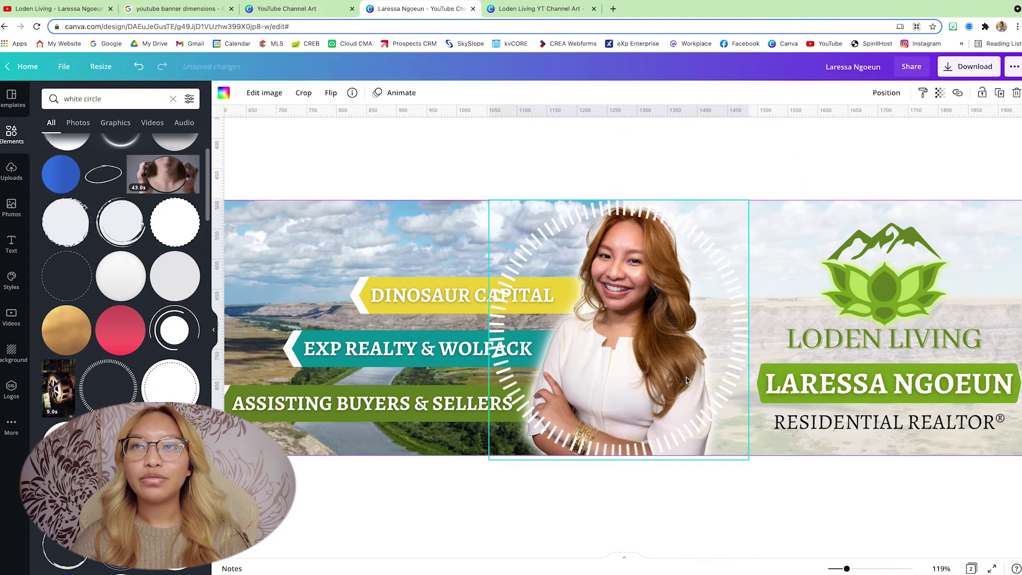
pyautogui.moveTo(486, 463); pyautogui.dragTo(498, 451)
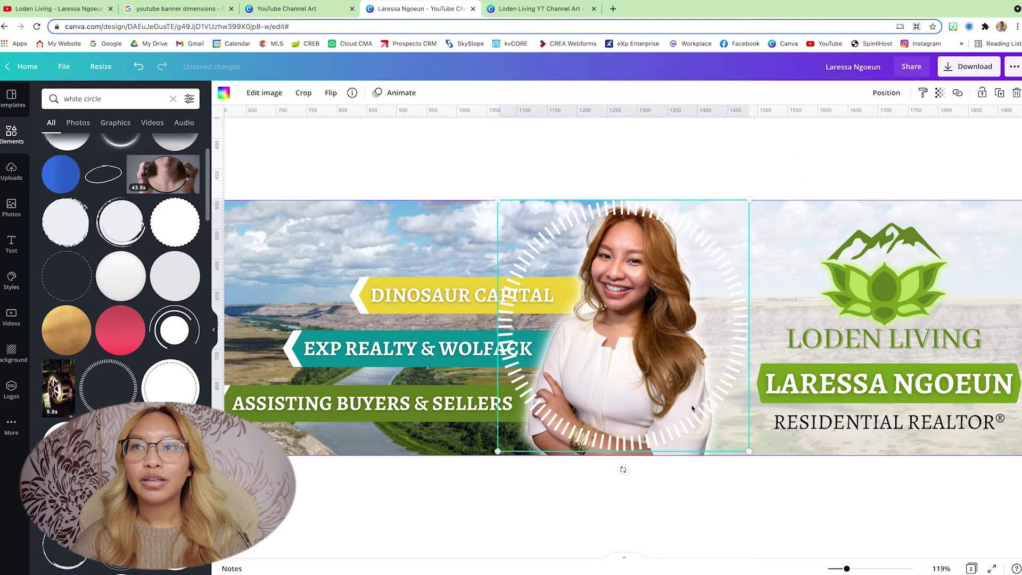
pyautogui.moveTo(707, 395); pyautogui.dragTo(703, 397)
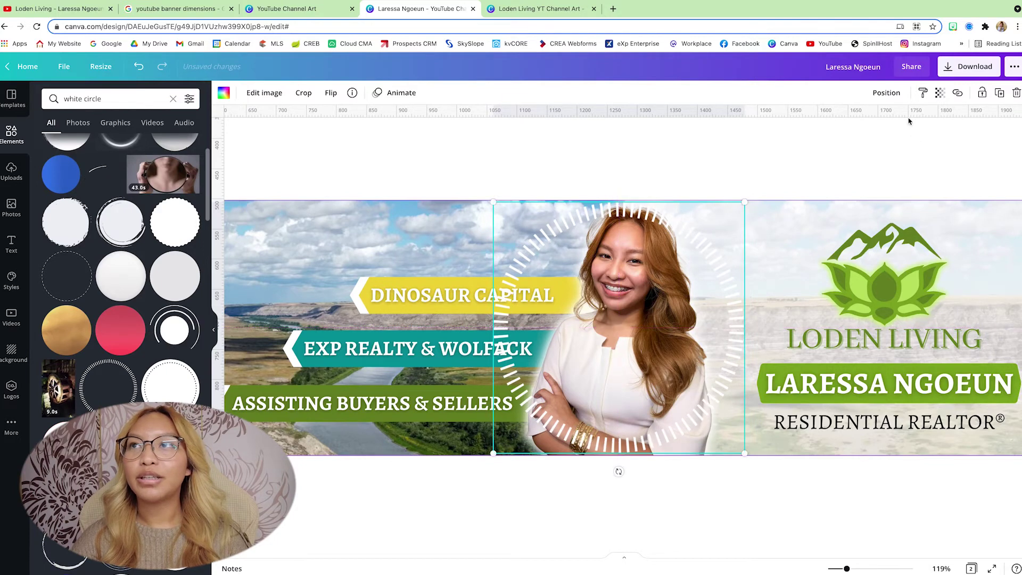
# Step: Layer the dashed circle backward then forward so it frames the headshot
pyautogui.click(883, 94)
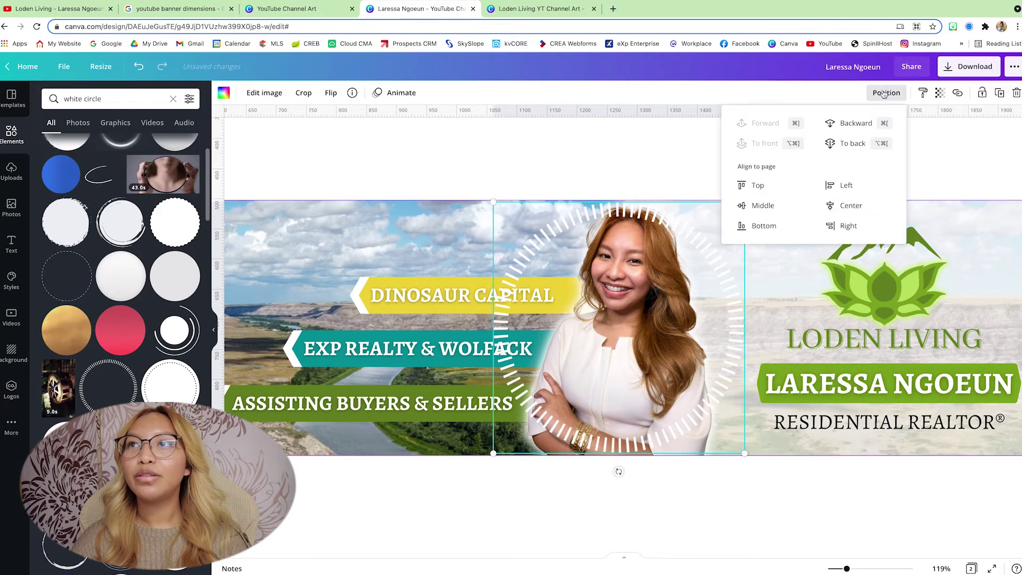
pyautogui.click(854, 130)
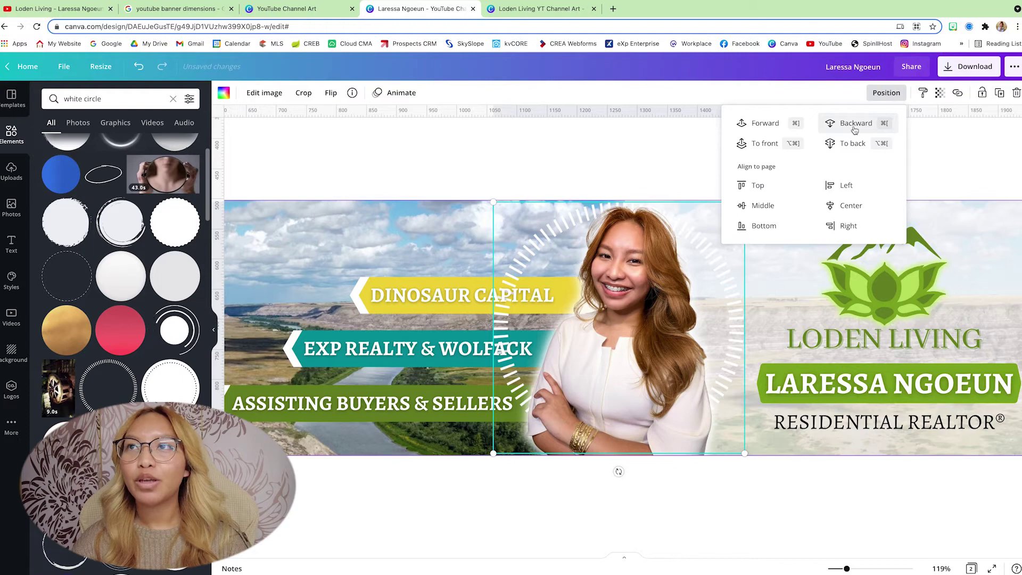
pyautogui.click(764, 124)
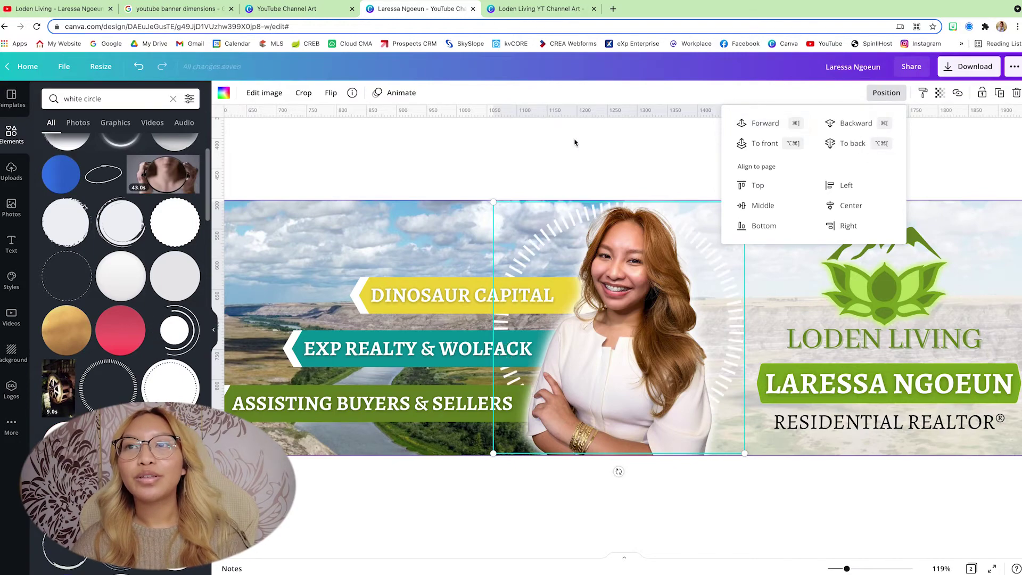
pyautogui.click(575, 142)
pyautogui.scroll(-5, 575, 142)
pyautogui.scroll(-2, 575, 142)
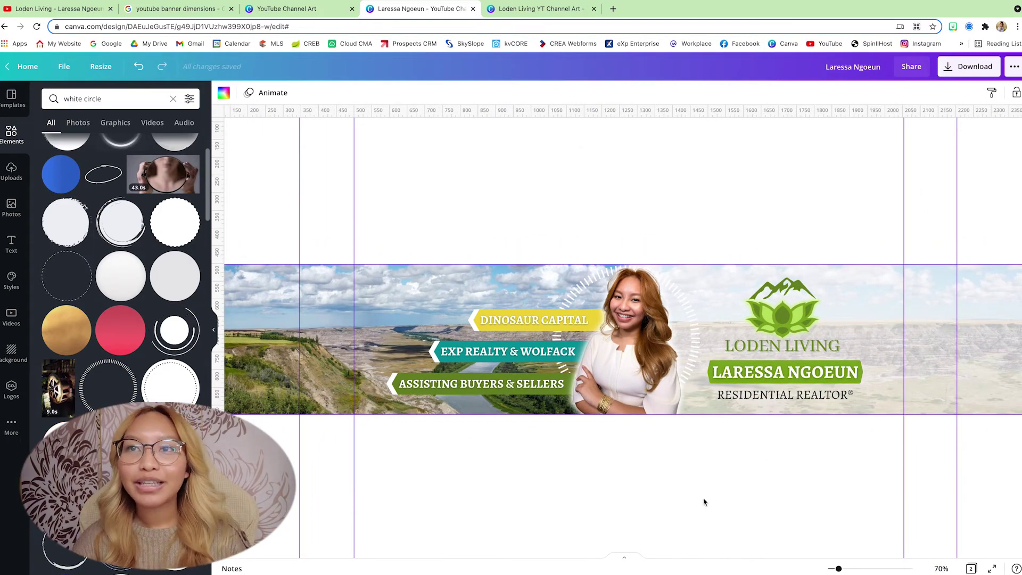
# Step: Zoom in on the banner's empty right side
pyautogui.scroll(-2, 701, 501)
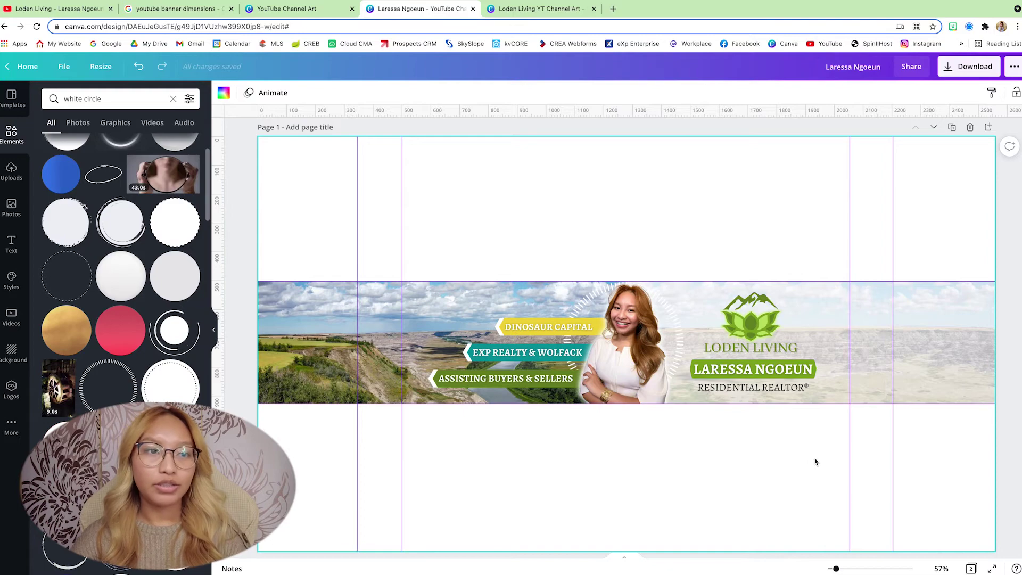
pyautogui.scroll(3, 833, 467)
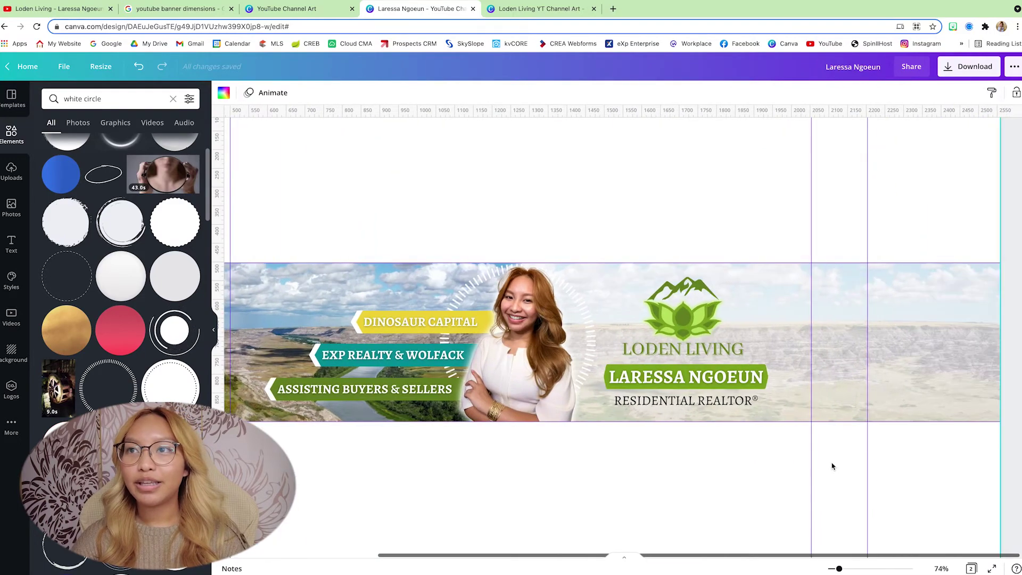
pyautogui.scroll(5, 832, 467)
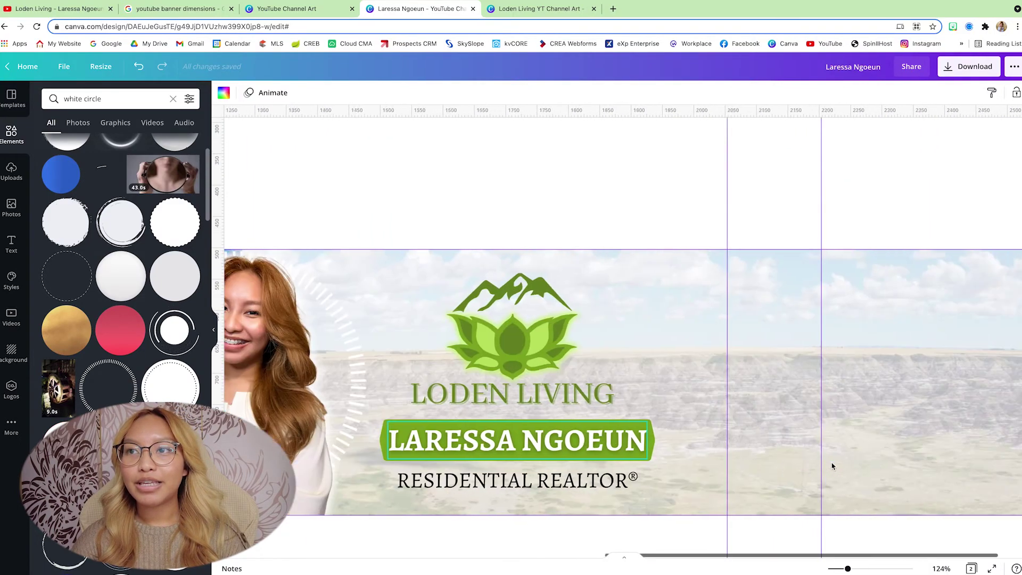
pyautogui.scroll(2, 832, 467)
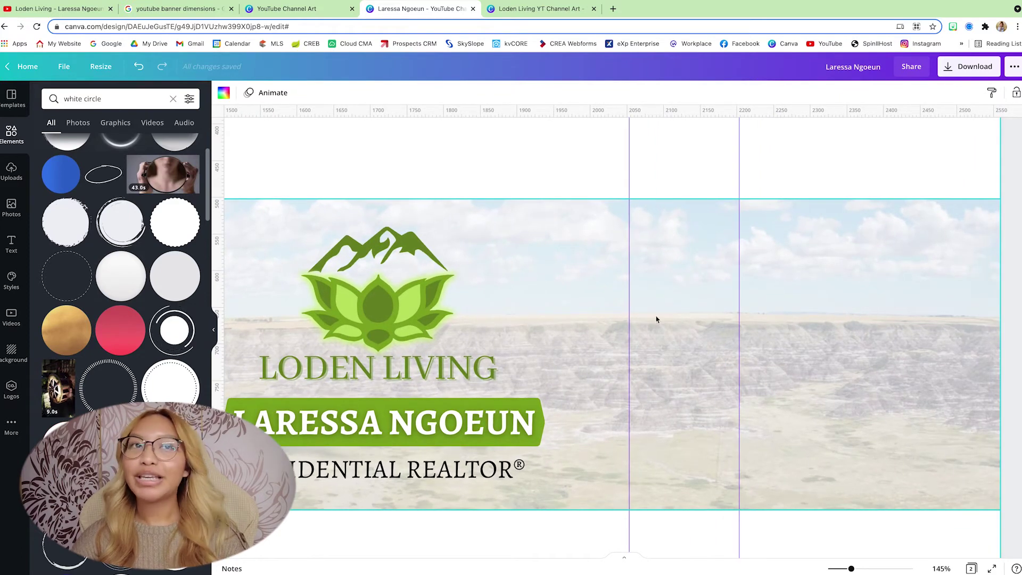
pyautogui.click(12, 245)
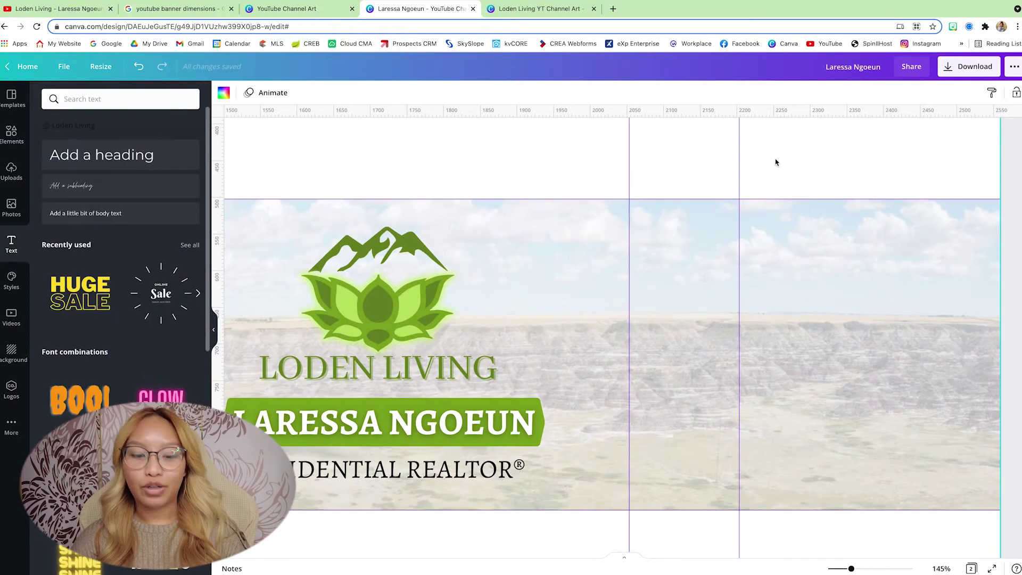
pyautogui.press('t')
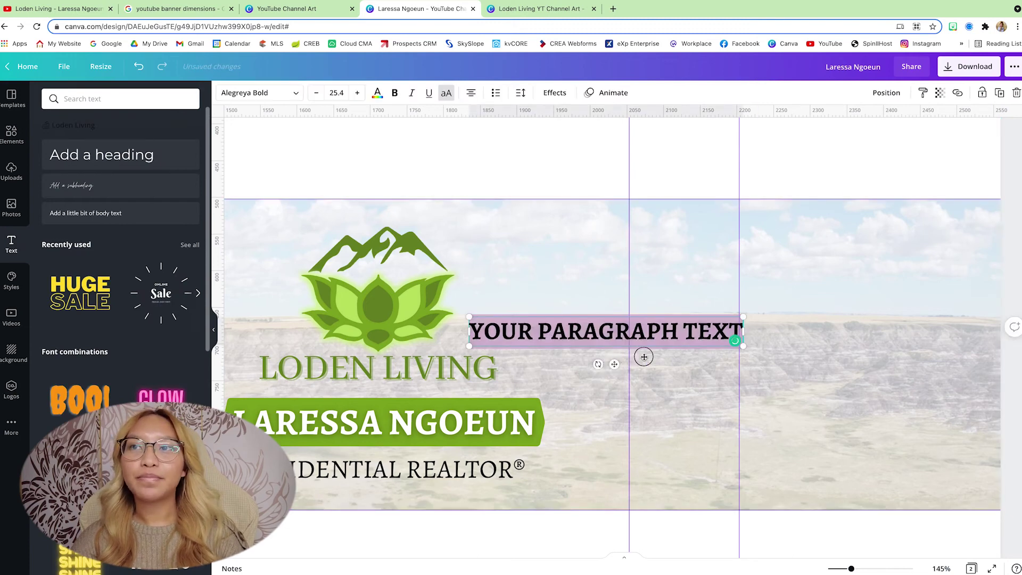
pyautogui.moveTo(644, 357); pyautogui.dragTo(844, 326)
pyautogui.doubleClick(824, 292)
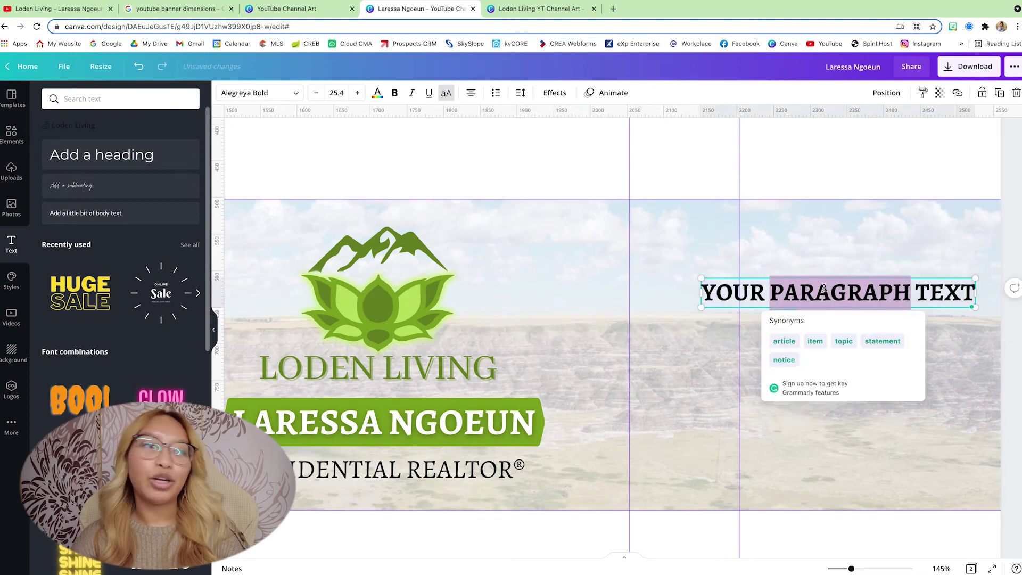
pyautogui.hotkey('ctrl', 'a')
pyautogui.write('F')
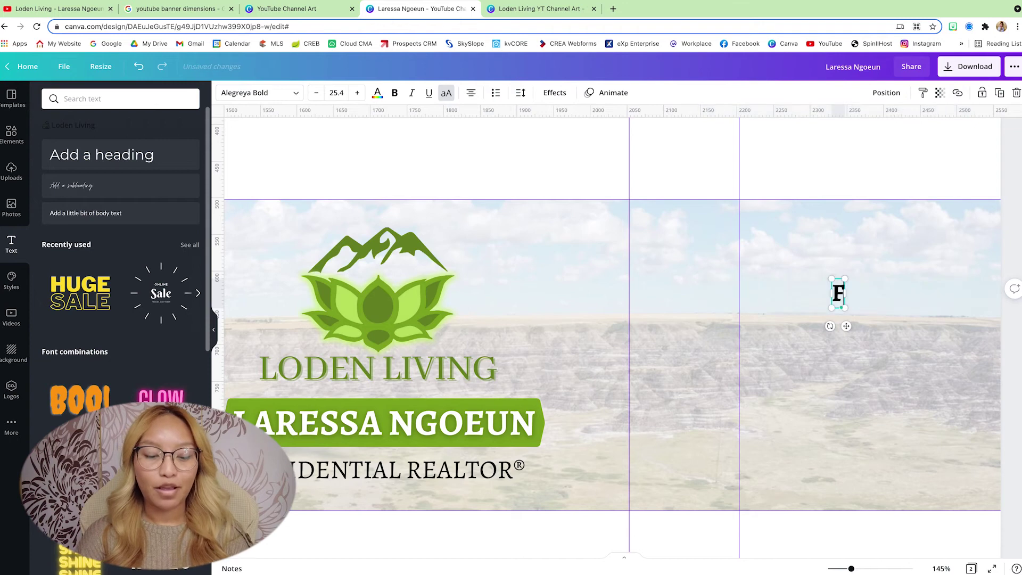
pyautogui.write('OLLOW @')
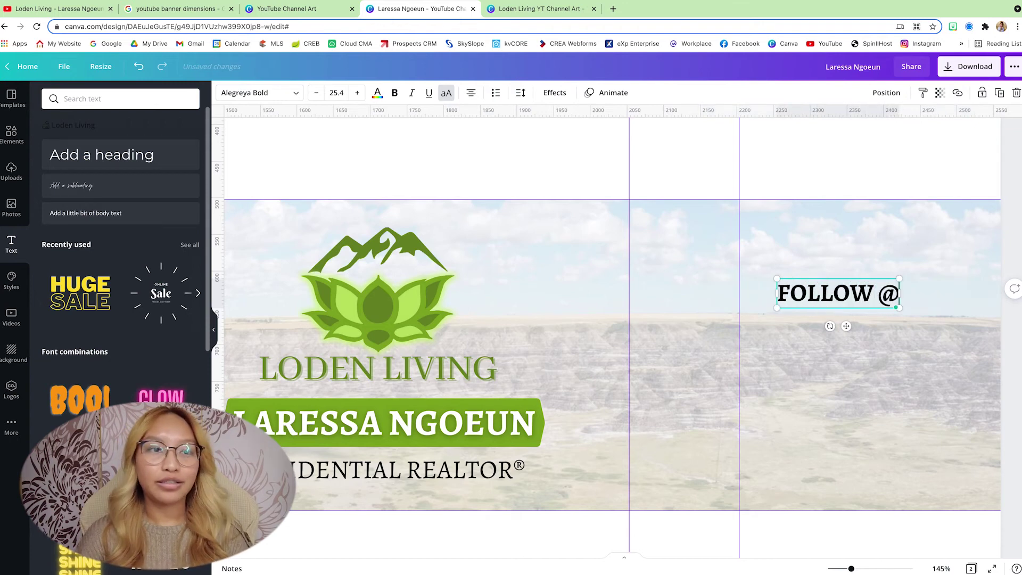
pyautogui.press('BackSpace')
pyautogui.press('BackSpace')
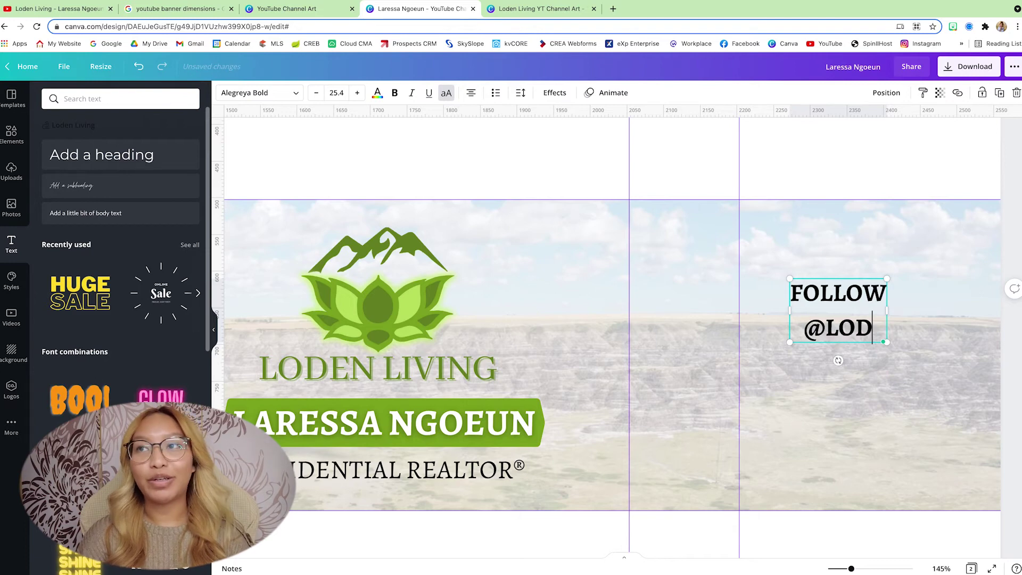
pyautogui.write('@LODENLIVING')
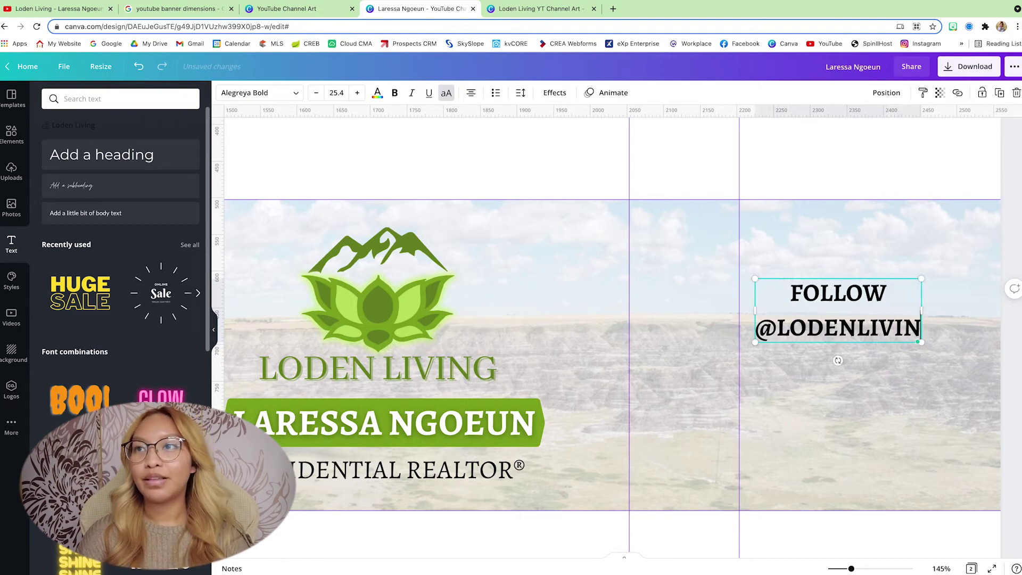
pyautogui.click(940, 268)
# Step: Tighten the FOLLOW text's line spacing to 0.98 and set it on the centre guide
pyautogui.moveTo(845, 331); pyautogui.dragTo(877, 305)
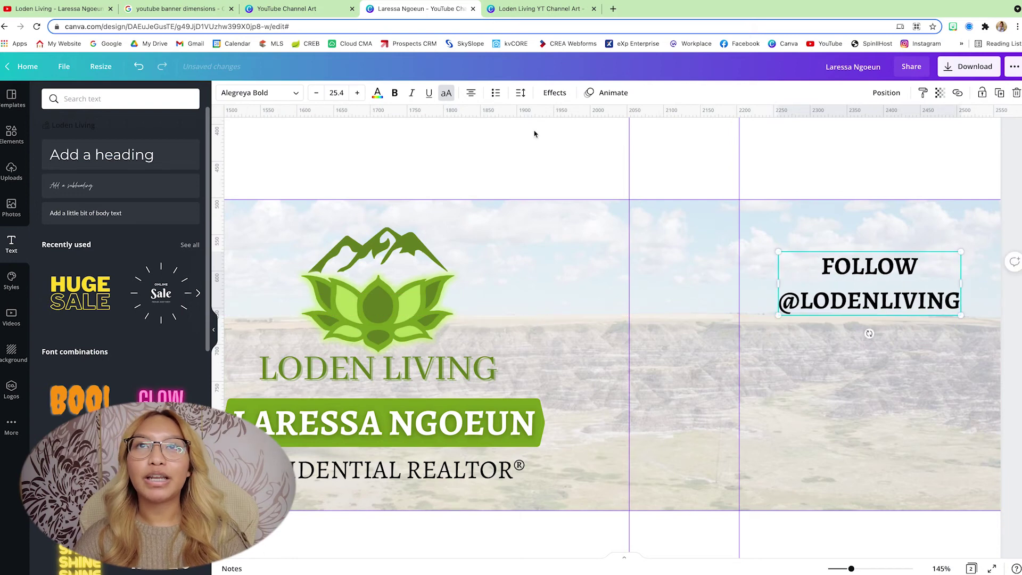
pyautogui.click(520, 93)
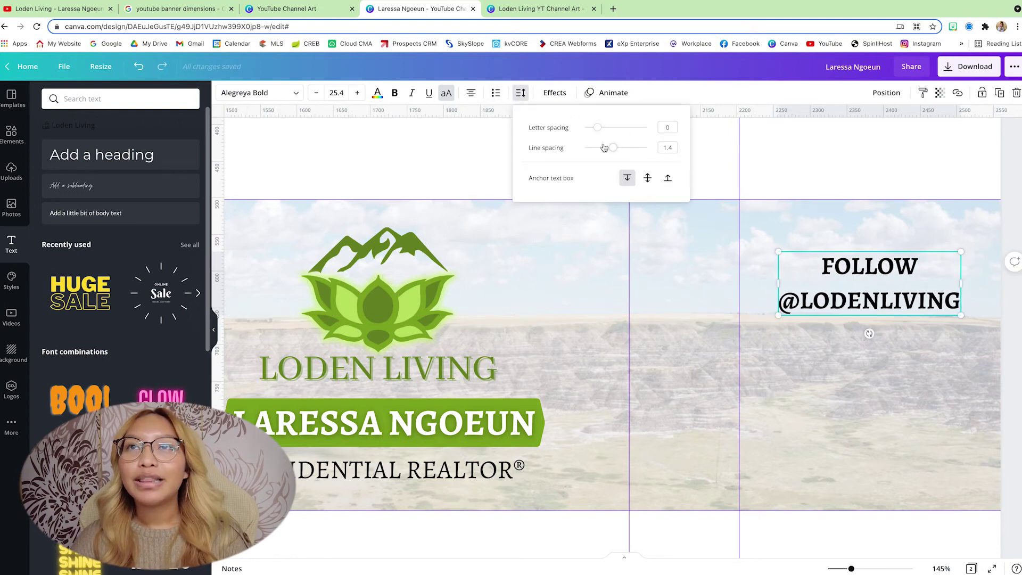
pyautogui.moveTo(610, 148); pyautogui.dragTo(600, 148)
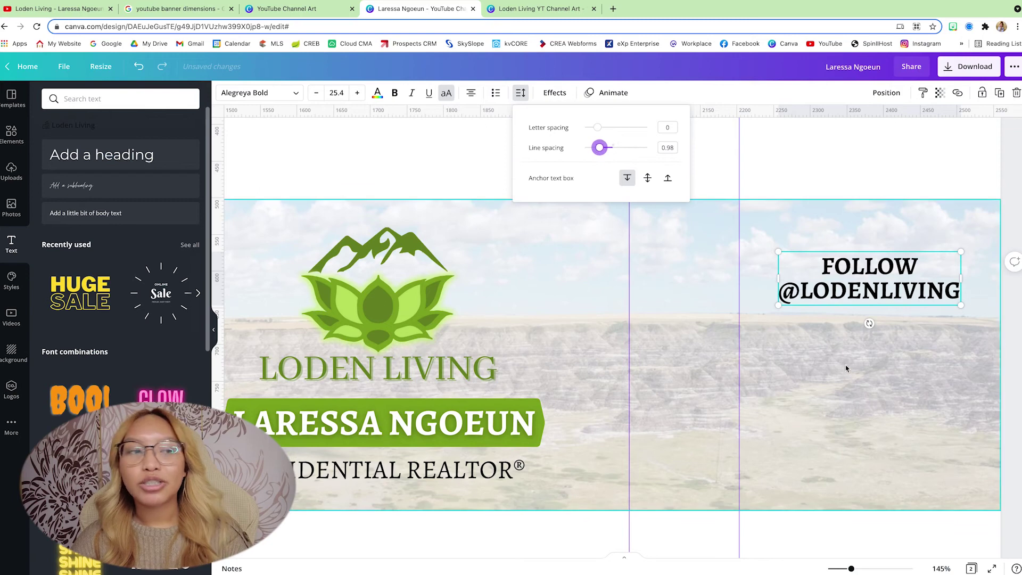
pyautogui.click(804, 339)
pyautogui.moveTo(863, 294); pyautogui.dragTo(860, 313)
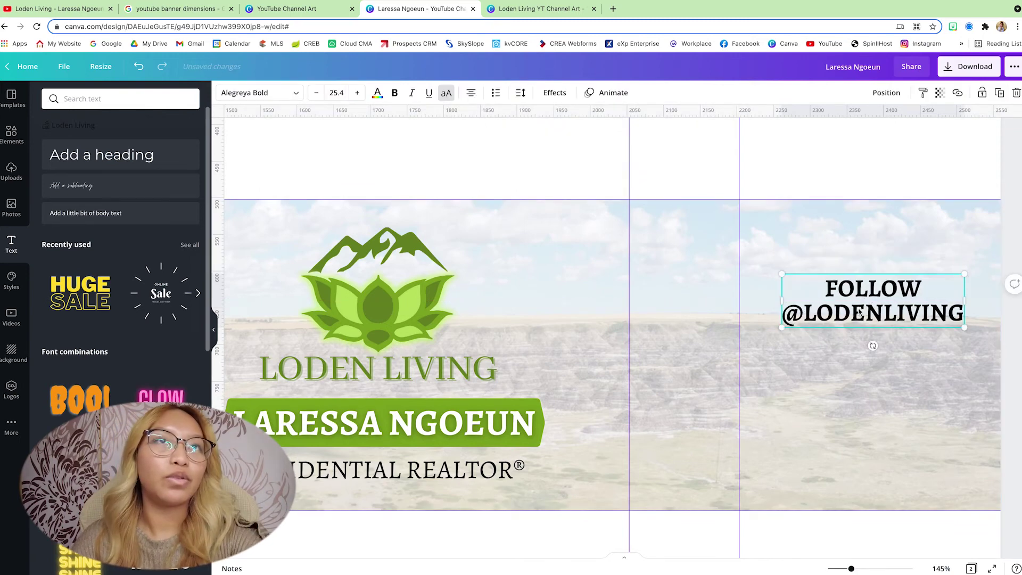
# Step: Set the FOLLOW text to bold Open Sans and nudge it up slightly
pyautogui.click(248, 94)
pyautogui.write('ale')
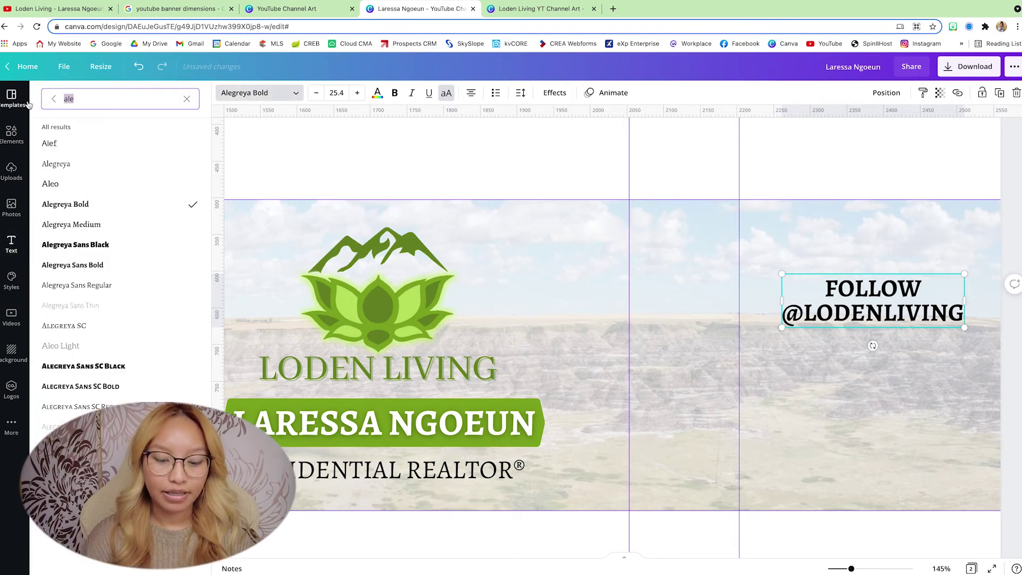
pyautogui.write('open sans')
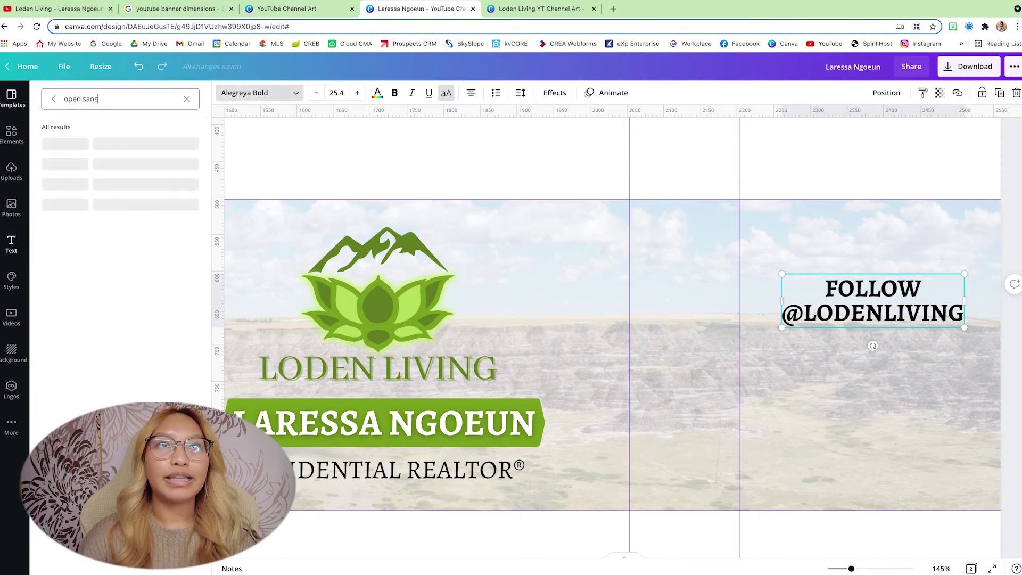
pyautogui.click(117, 204)
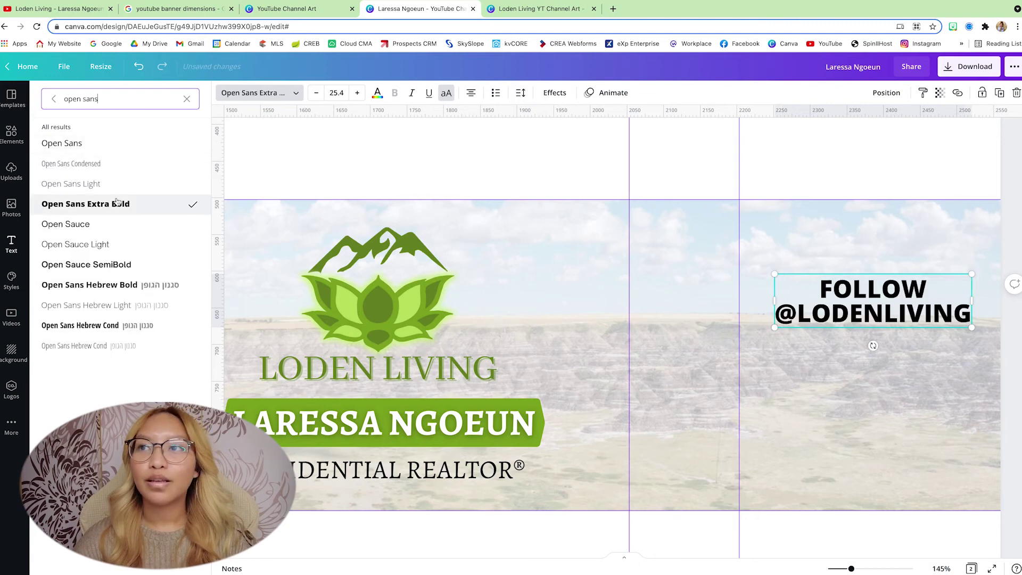
pyautogui.click(87, 142)
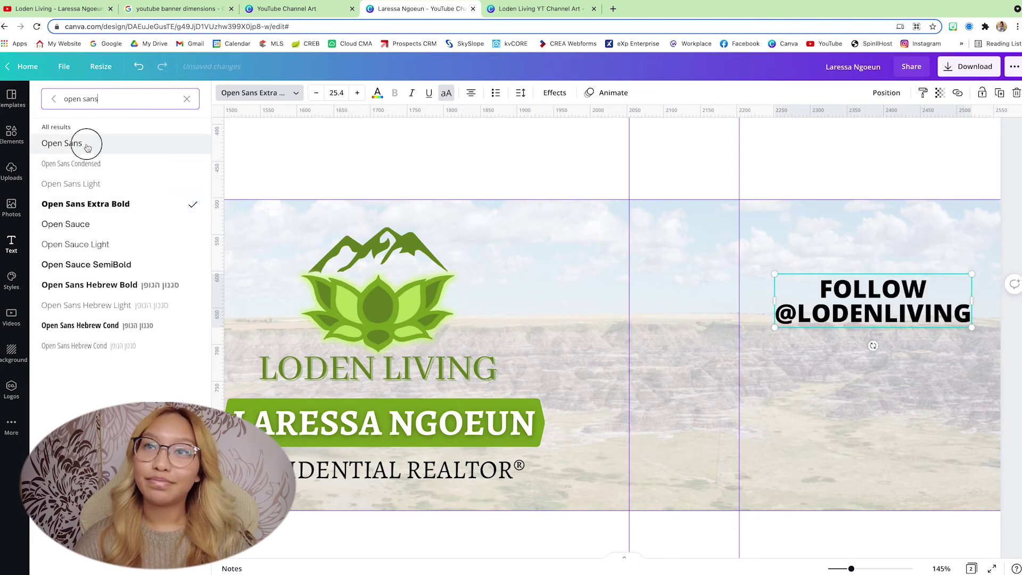
pyautogui.click(395, 93)
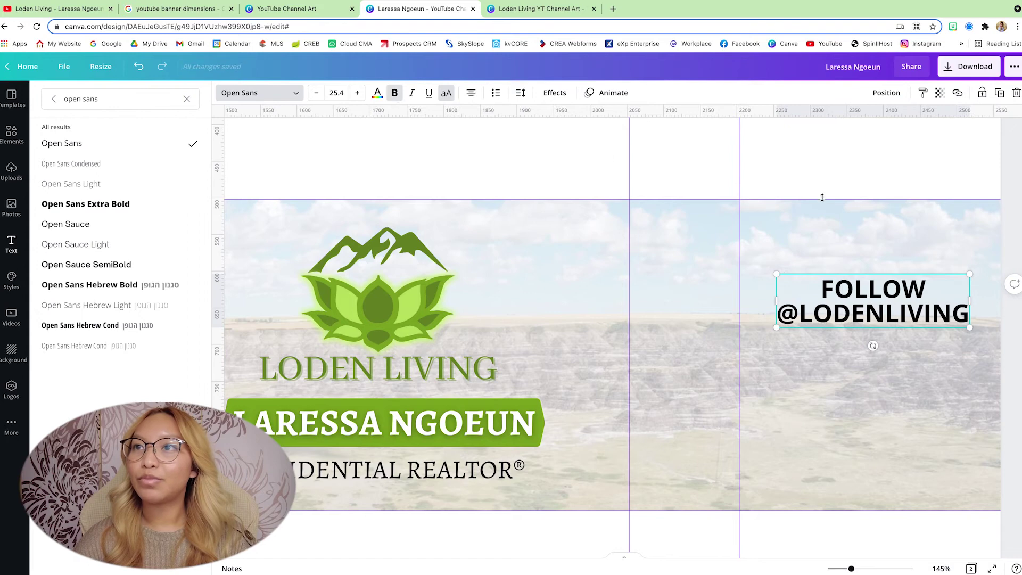
pyautogui.moveTo(893, 297); pyautogui.dragTo(893, 281)
pyautogui.click(846, 176)
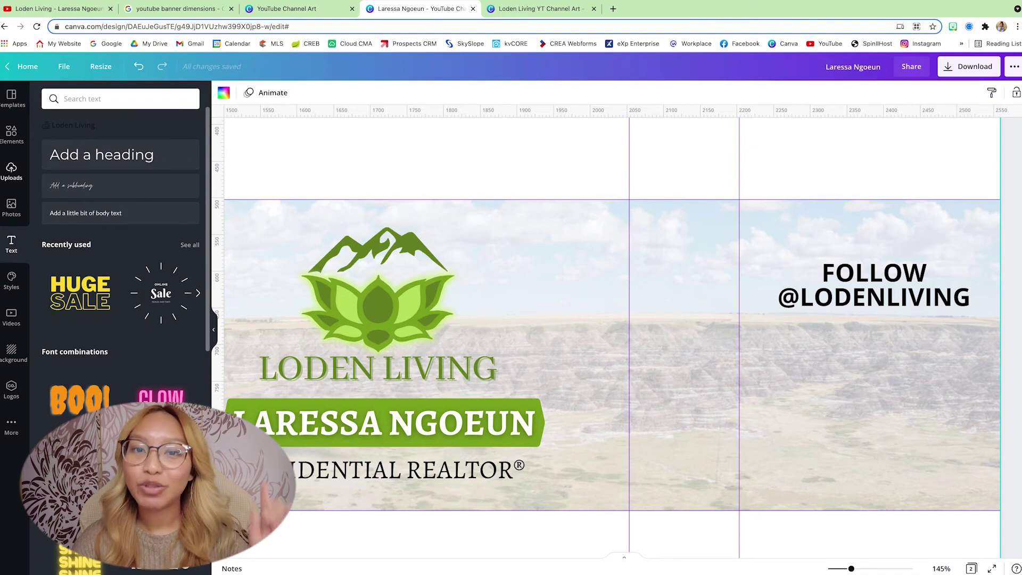
# Step: Add a Facebook icon under FOLLOW, shrink it and colour it green
pyautogui.click(11, 134)
pyautogui.click(120, 99)
pyautogui.write('facebook')
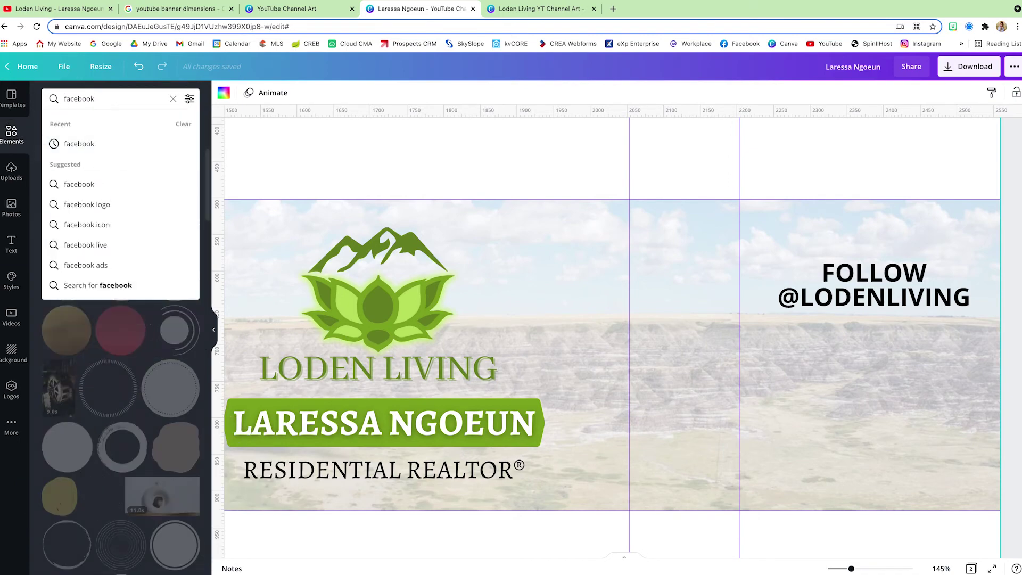
pyautogui.press('Return')
pyautogui.moveTo(175, 409); pyautogui.dragTo(585, 434)
pyautogui.moveTo(564, 469); pyautogui.dragTo(808, 347)
pyautogui.click(223, 93)
pyautogui.click(160, 145)
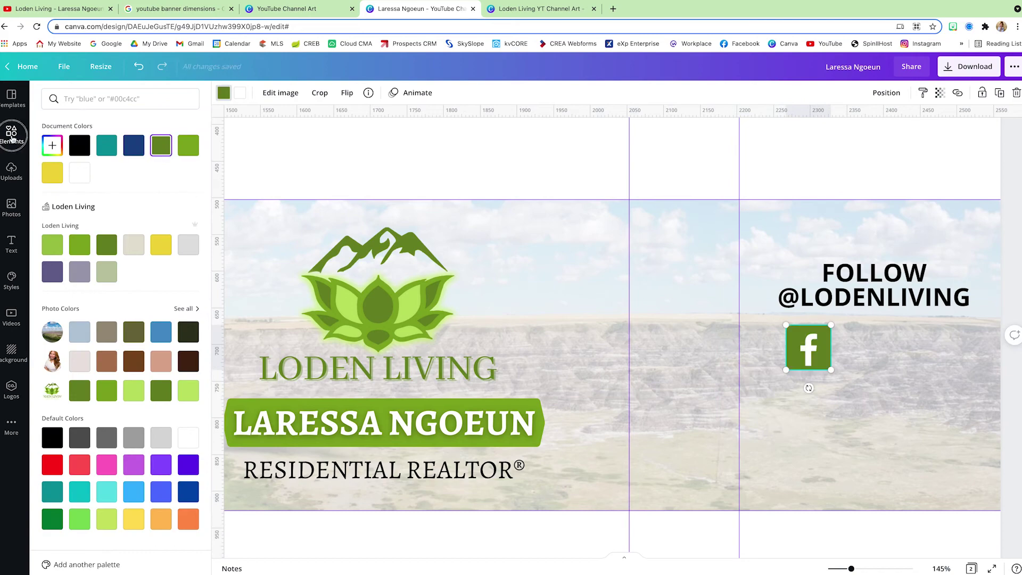
# Step: Add a green Instagram icon beside the Facebook icon
pyautogui.click(12, 134)
pyautogui.click(173, 99)
pyautogui.write('instagram')
pyautogui.press('Return')
pyautogui.moveTo(67, 395); pyautogui.dragTo(859, 347)
pyautogui.click(223, 92)
pyautogui.click(134, 144)
# Step: Add a green TikTok icon beside the Instagram icon
pyautogui.click(11, 134)
pyautogui.click(120, 98)
pyautogui.write('tik tok')
pyautogui.press('Return')
pyautogui.moveTo(121, 166); pyautogui.dragTo(933, 370)
pyautogui.click(223, 92)
pyautogui.click(133, 145)
# Step: Add a YouTube icon, shrink it to match, place it beside TikTok and colour it green
pyautogui.click(11, 135)
pyautogui.click(120, 98)
pyautogui.write('youtube')
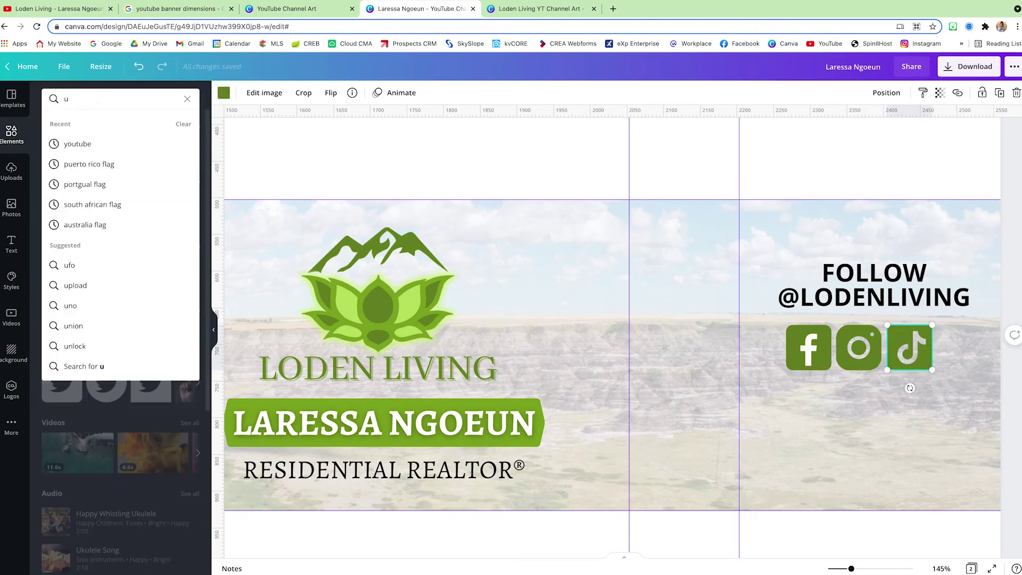
pyautogui.press('Return')
pyautogui.click(121, 436)
pyautogui.moveTo(447, 542); pyautogui.dragTo(842, 210)
pyautogui.moveTo(835, 153); pyautogui.dragTo(951, 347)
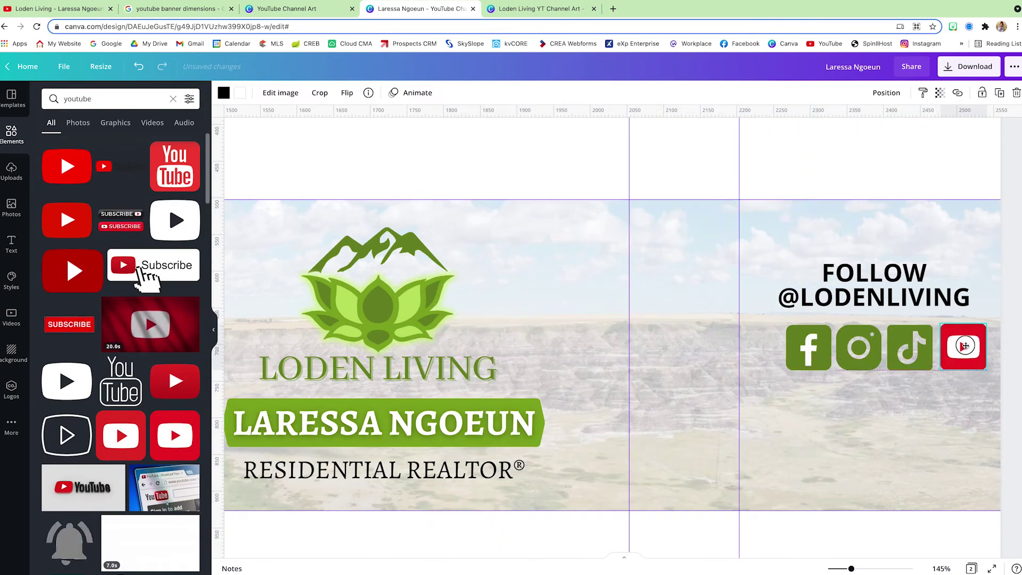
pyautogui.click(223, 93)
pyautogui.click(133, 145)
# Step: Space the four social icons evenly apart
pyautogui.keyDown('shift'); pyautogui.click(801, 342); pyautogui.keyUp('shift')
pyautogui.click(887, 92)
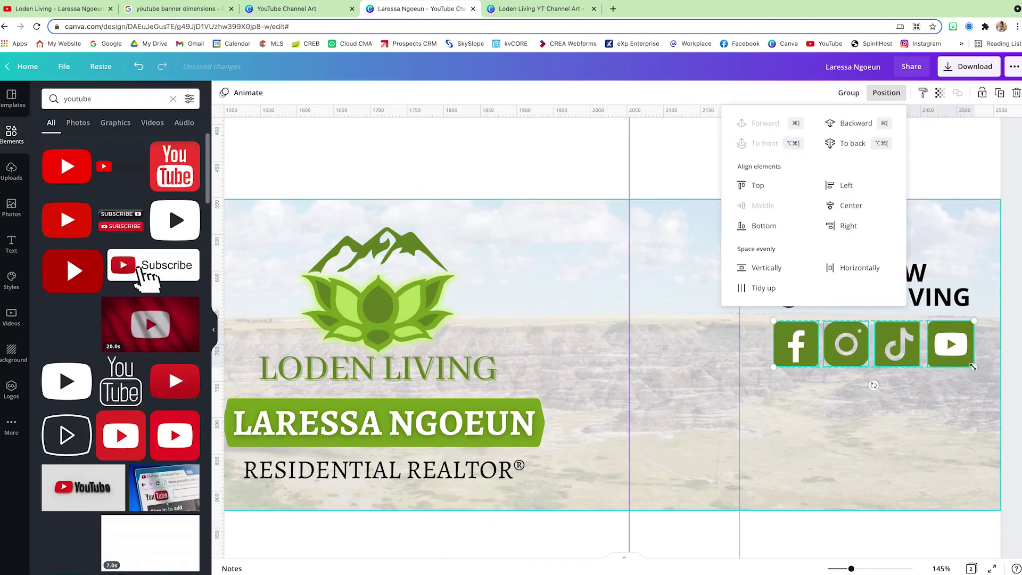
pyautogui.click(845, 267)
pyautogui.click(888, 451)
# Step: Add 'NEW VIDEOS EVERY WEEK' in Open Sans beneath the social icons
pyautogui.press('t')
pyautogui.click(59, 141)
pyautogui.write('NEW VIDEOS EVERY WEEK')
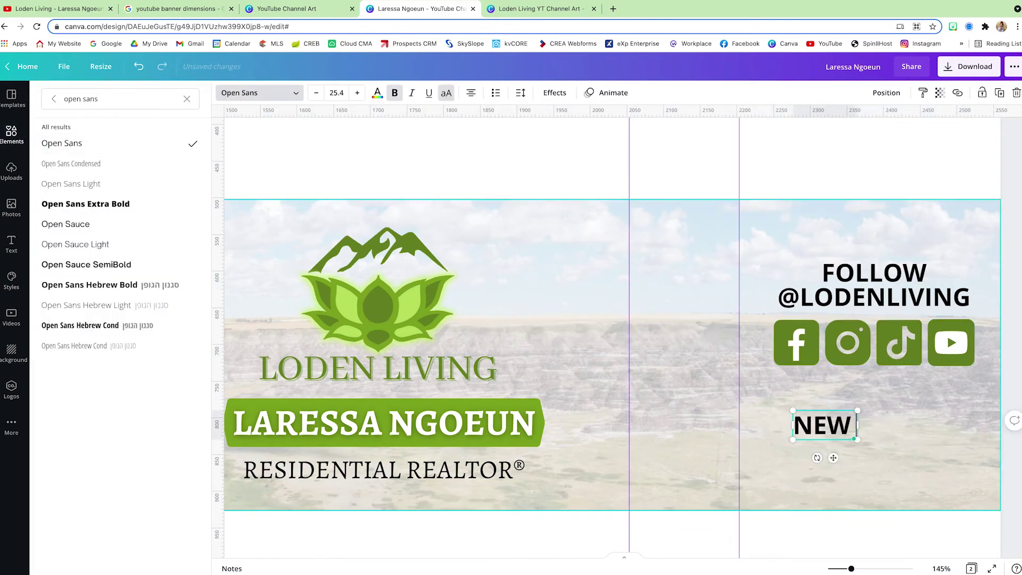
pyautogui.click(887, 328)
pyautogui.moveTo(887, 329); pyautogui.dragTo(833, 313)
pyautogui.moveTo(798, 425); pyautogui.dragTo(791, 383)
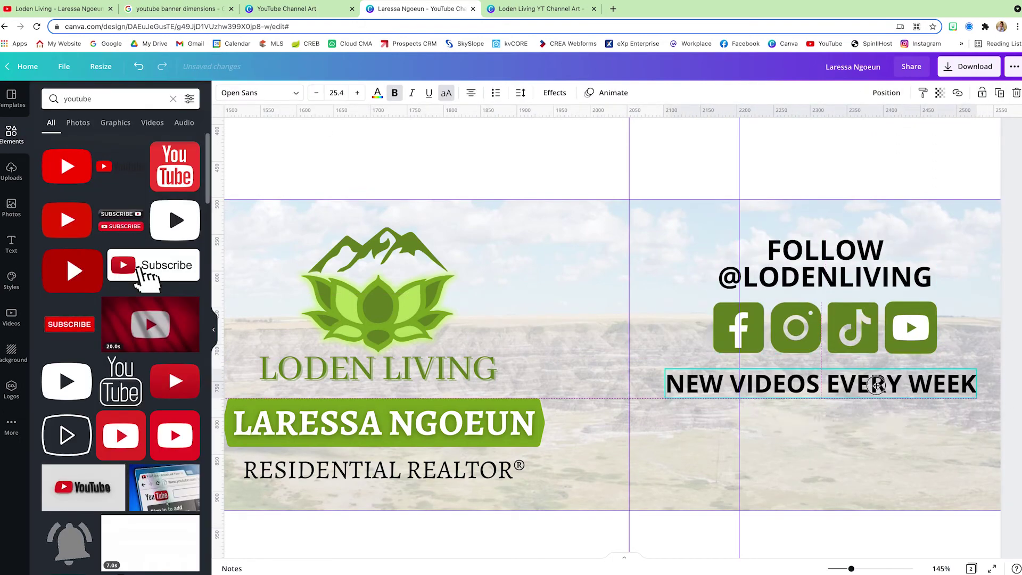
pyautogui.click(809, 466)
# Step: Add a large yellow 'SUBSCRIBE' with a neon glow effect
pyautogui.write('t')
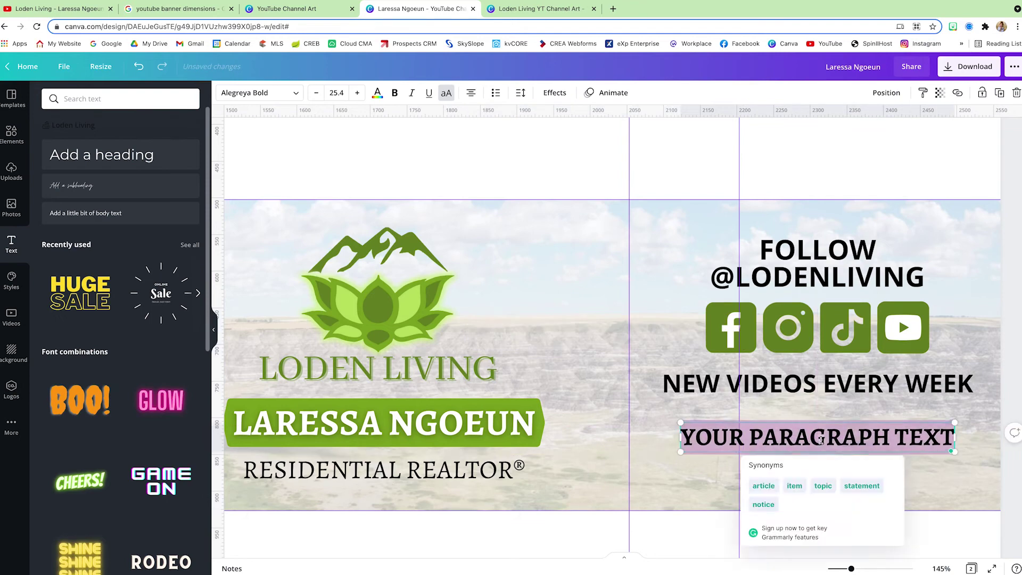
pyautogui.write('SUBSCRIBE')
pyautogui.click(258, 93)
pyautogui.moveTo(885, 454); pyautogui.dragTo(967, 475)
pyautogui.click(378, 93)
pyautogui.click(159, 525)
pyautogui.click(554, 93)
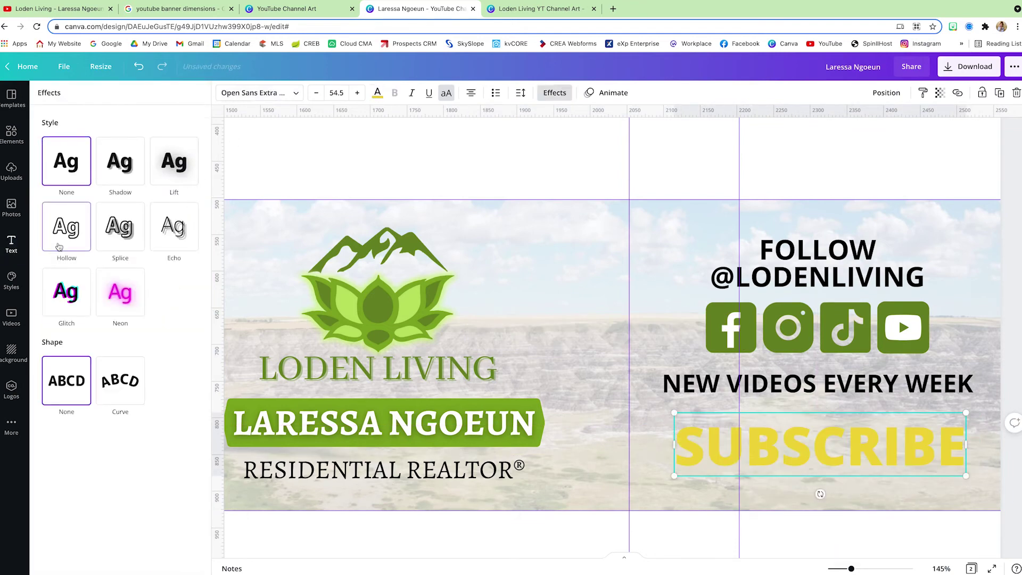
pyautogui.click(120, 292)
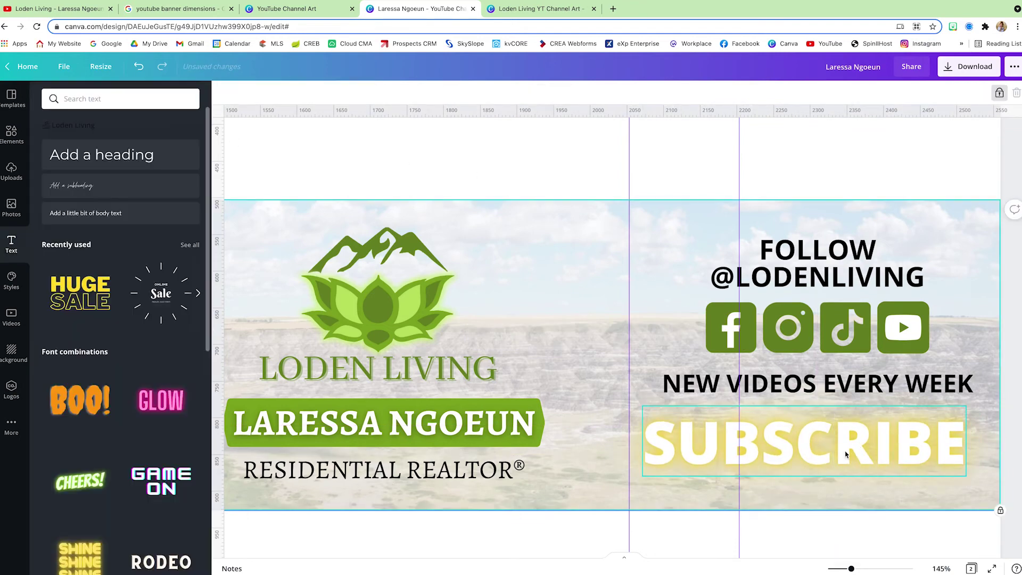
pyautogui.click(975, 456)
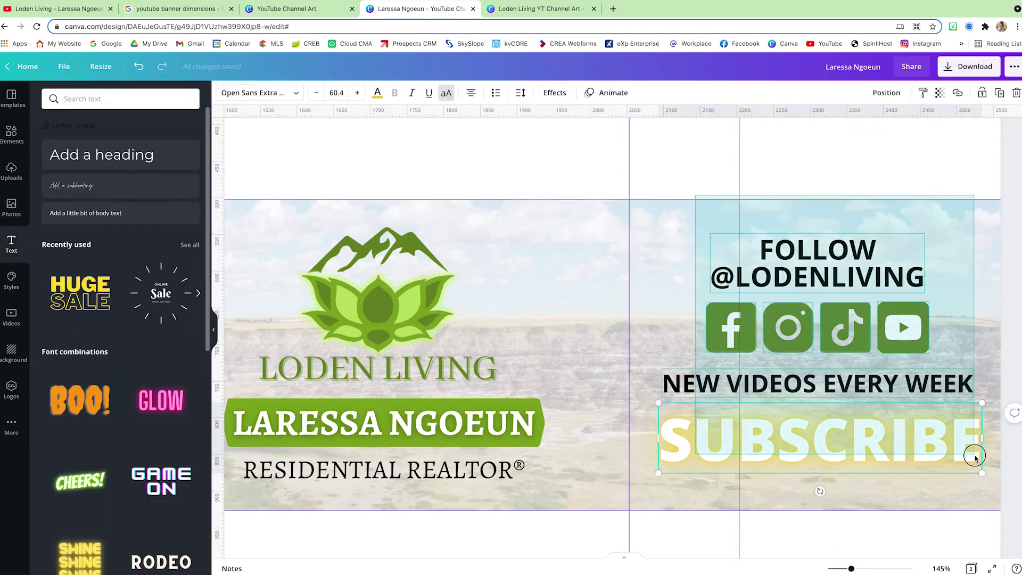
# Step: Place a striped line circle behind the follow block at about half transparency
pyautogui.moveTo(985, 223); pyautogui.dragTo(810, 490)
pyautogui.write('circle')
pyautogui.press('Return')
pyautogui.write('line')
pyautogui.press('Return')
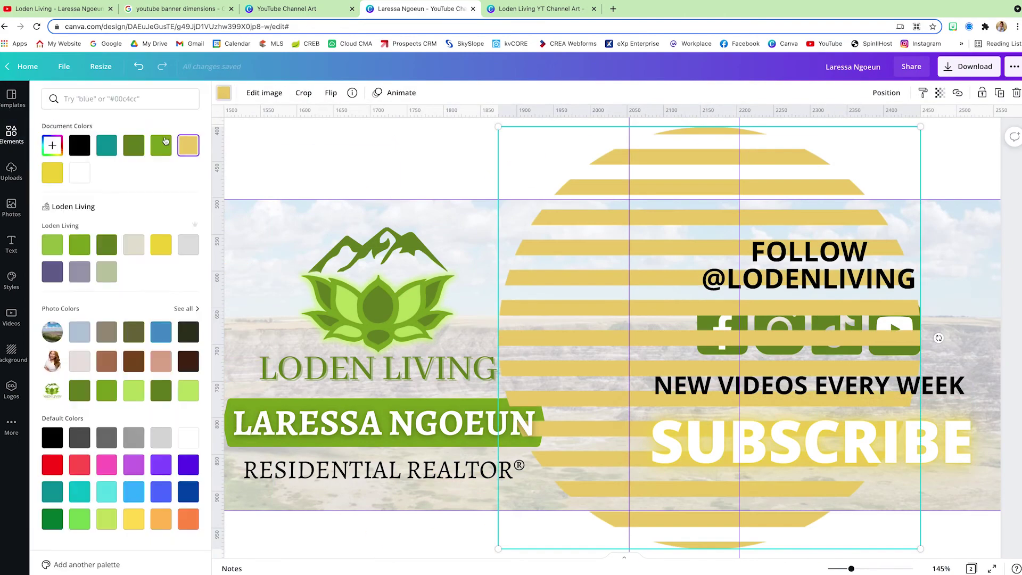
pyautogui.click(161, 145)
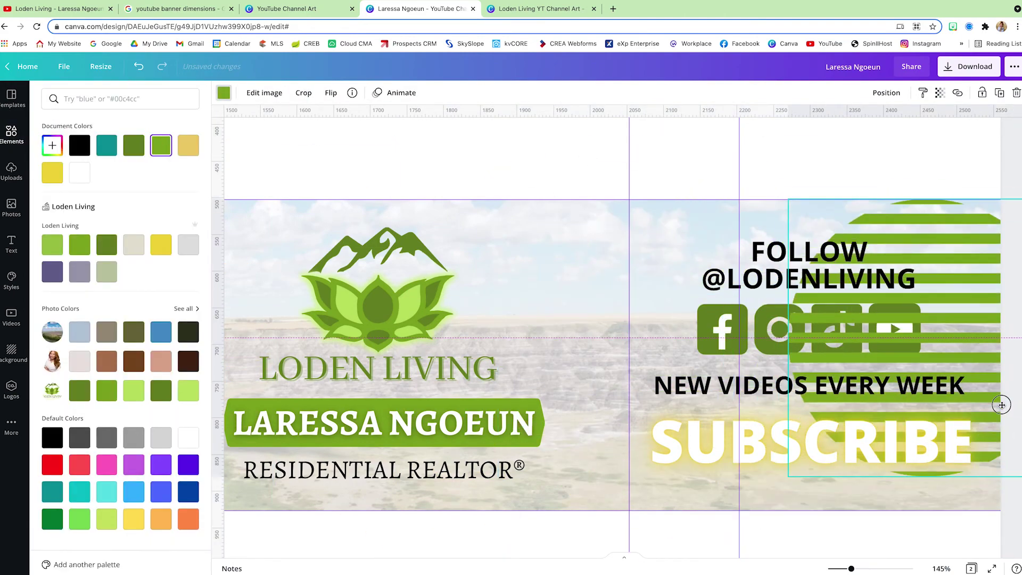
pyautogui.moveTo(905, 352); pyautogui.dragTo(932, 352)
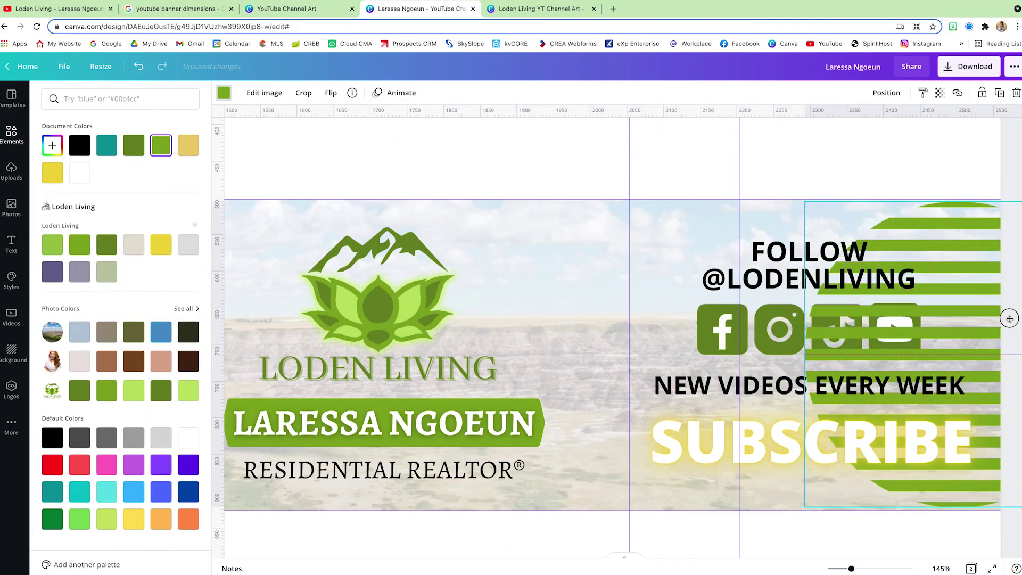
pyautogui.click(887, 92)
pyautogui.click(855, 141)
pyautogui.click(939, 93)
pyautogui.moveTo(905, 124); pyautogui.dragTo(875, 123)
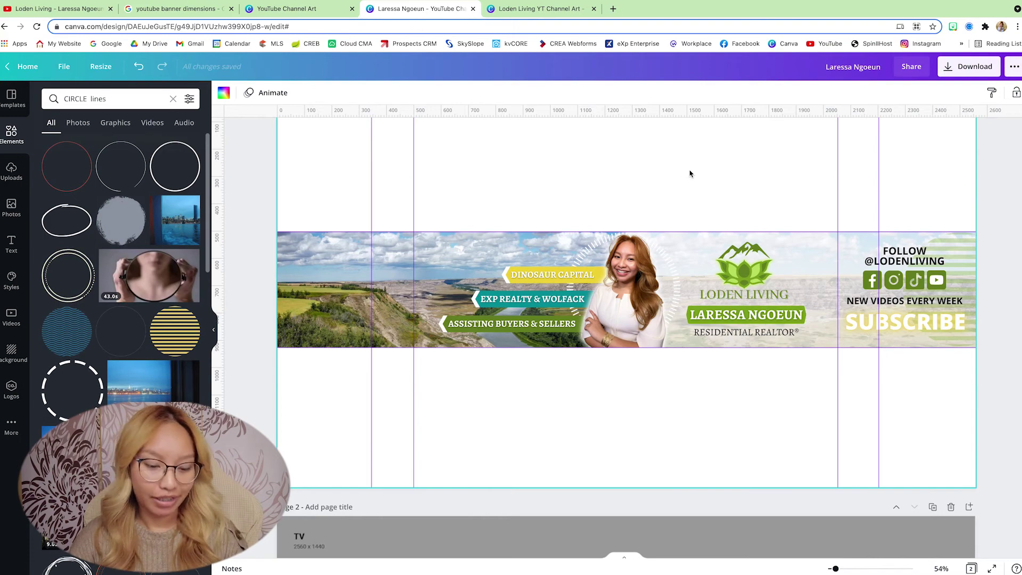
# Step: Add the white eXp Realty logo from Uploads, shrunk and placed at the landscape's top-left
pyautogui.keyDown('ctrl'); pyautogui.scroll(5, 301, 302); pyautogui.keyUp('ctrl')
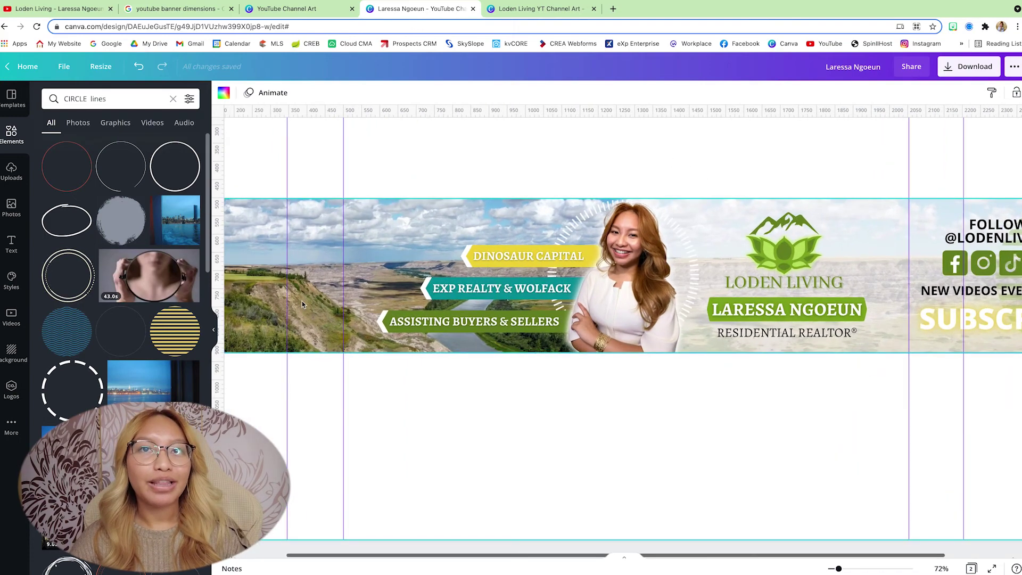
pyautogui.scroll(1, 301, 301)
pyautogui.keyDown('ctrl'); pyautogui.scroll(10, 302, 301); pyautogui.keyUp('ctrl')
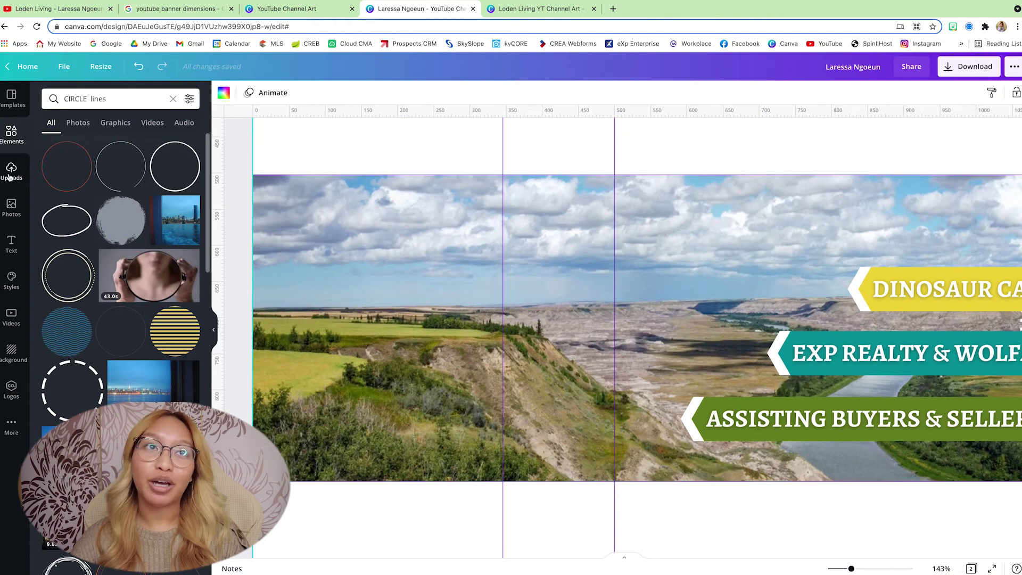
pyautogui.click(10, 175)
pyautogui.scroll(-2, 133, 349)
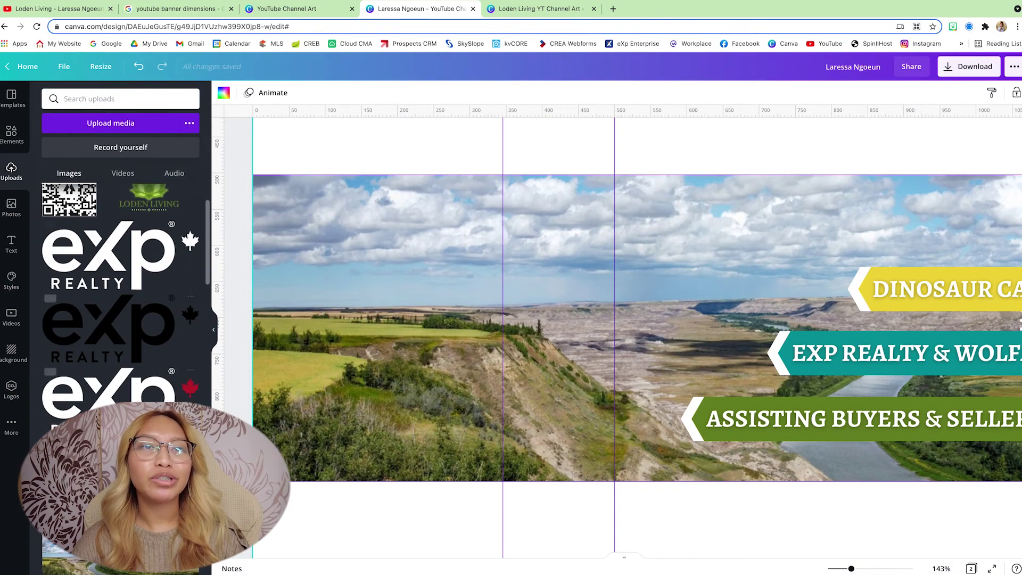
pyautogui.click(106, 250)
pyautogui.moveTo(451, 293); pyautogui.dragTo(523, 264)
pyautogui.moveTo(387, 554); pyautogui.dragTo(237, 316)
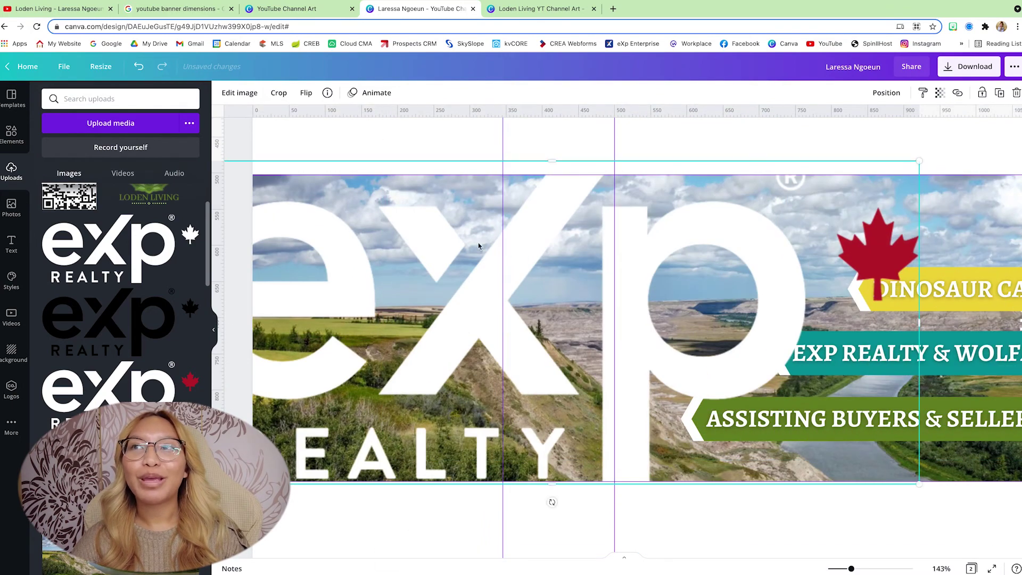
pyautogui.moveTo(738, 202); pyautogui.dragTo(453, 244)
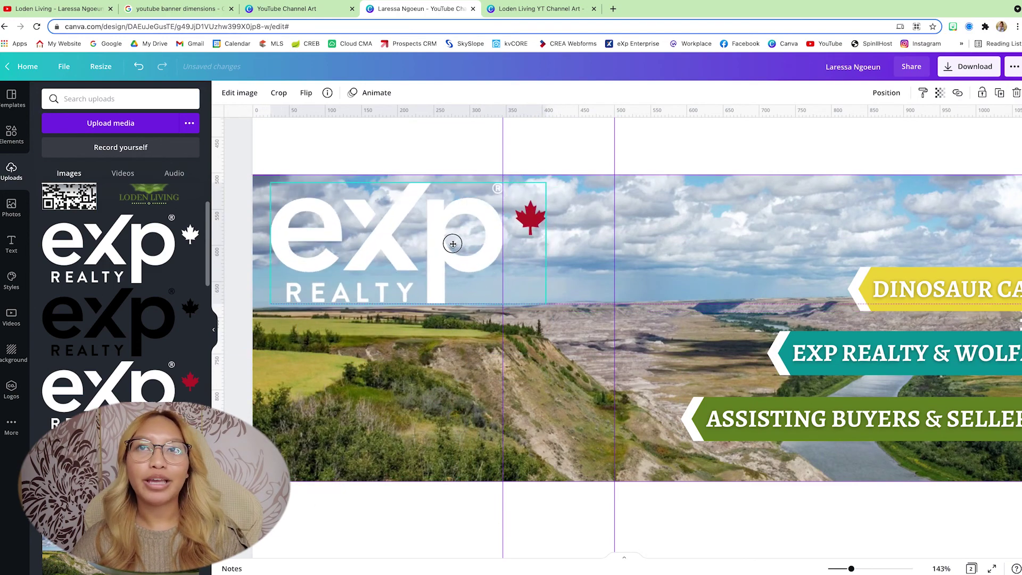
# Step: Add the Wolf Pack logo from Uploads, shrink it and move it to the lower left
pyautogui.click(382, 158)
pyautogui.scroll(2, 119, 218)
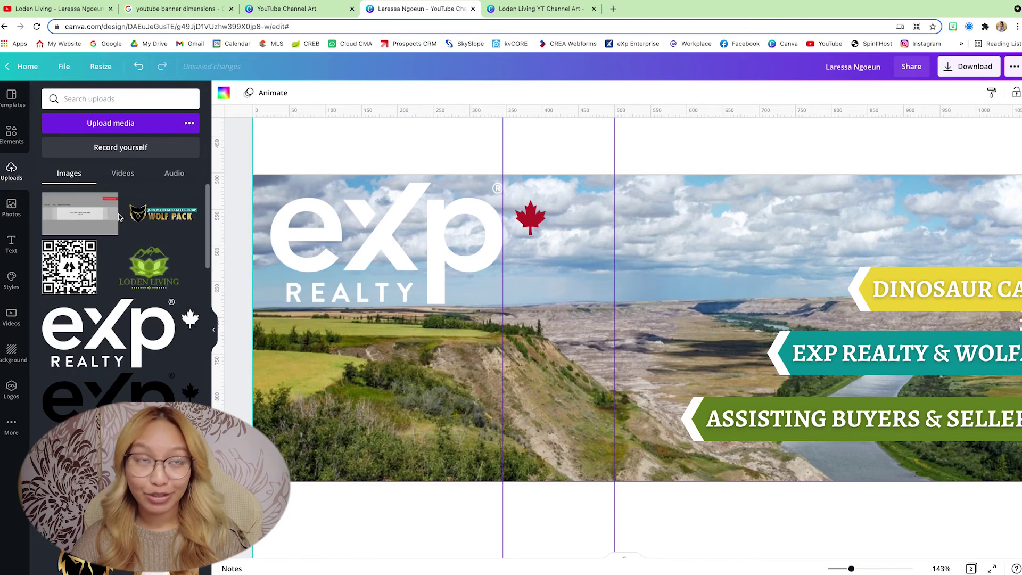
pyautogui.click(176, 211)
pyautogui.moveTo(809, 274); pyautogui.dragTo(562, 291)
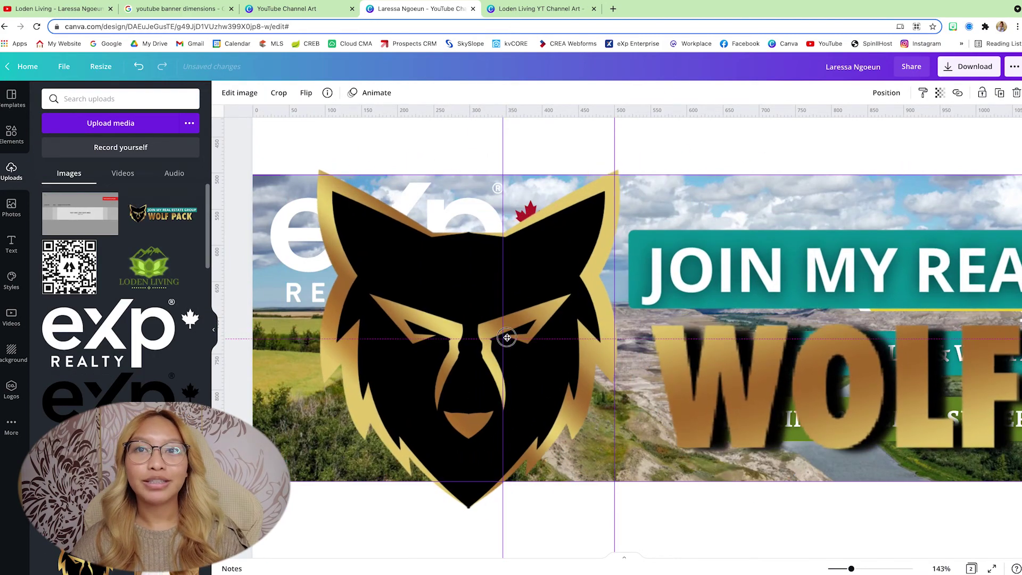
pyautogui.moveTo(505, 402); pyautogui.dragTo(554, 262)
pyautogui.scroll(-5, 450, 448)
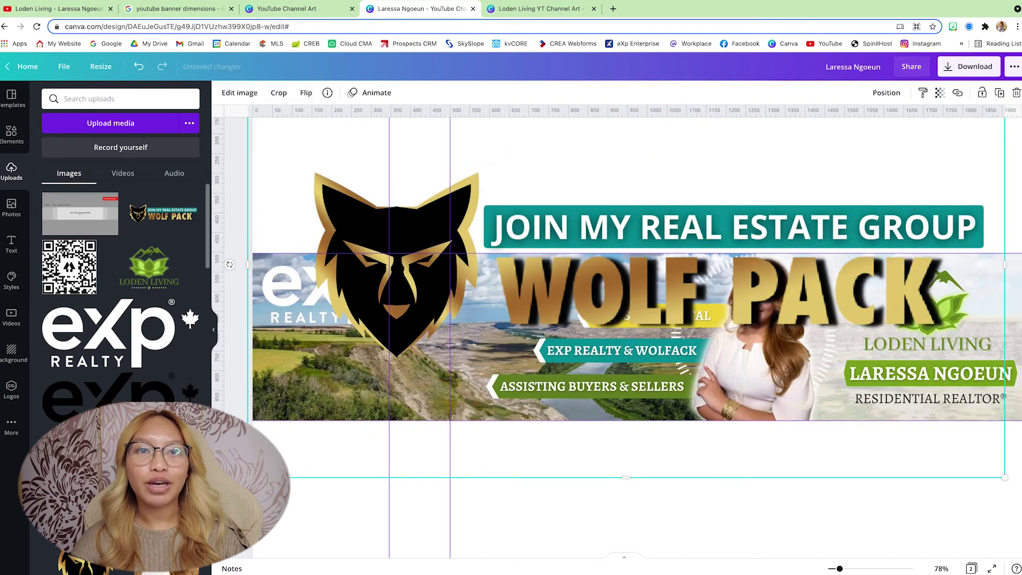
pyautogui.moveTo(248, 477); pyautogui.dragTo(806, 218)
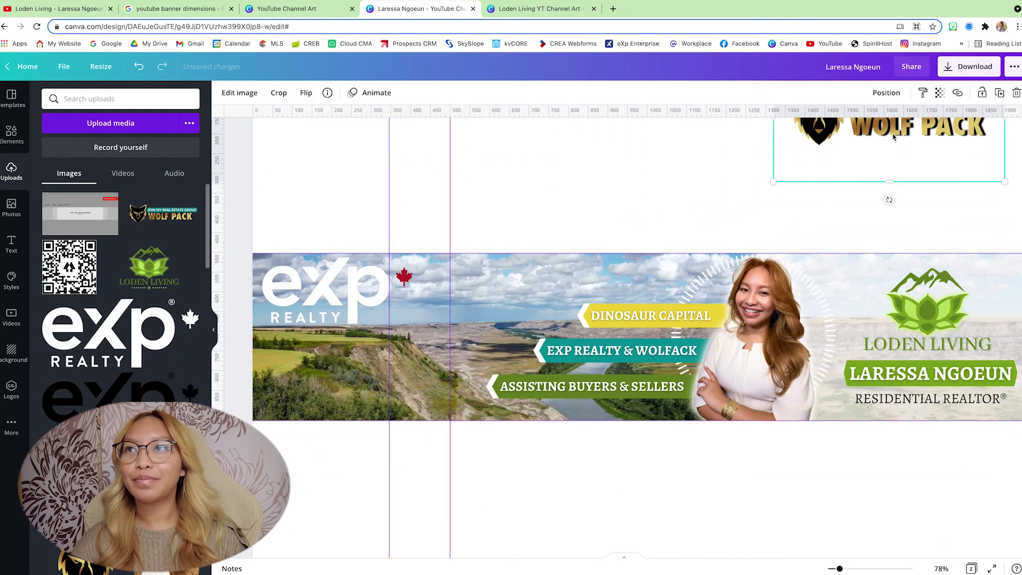
pyautogui.moveTo(893, 137); pyautogui.dragTo(363, 398)
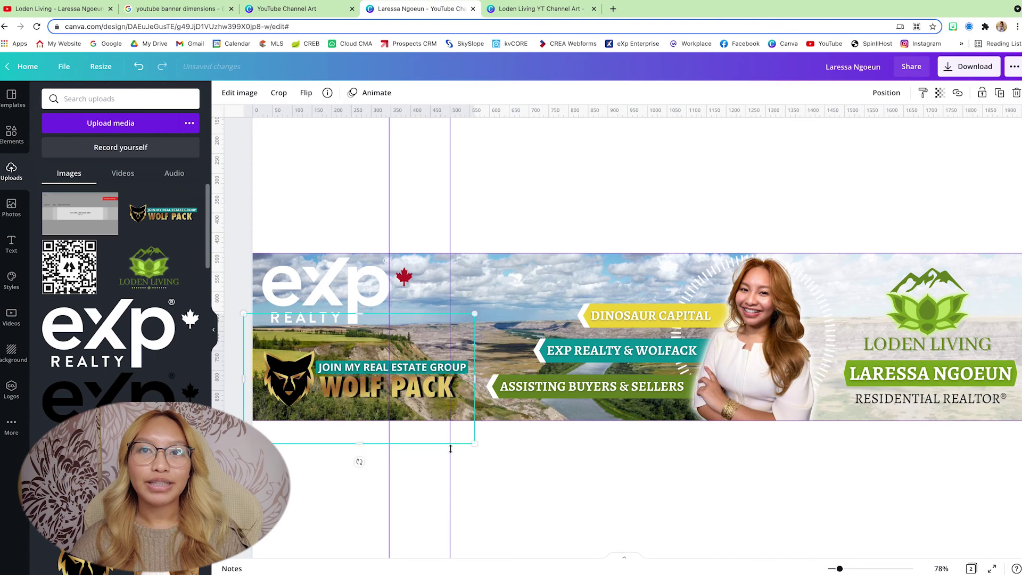
# Step: Crop the Wolf Pack logo's top and bottom, shrink it further, and nudge the eXp logo down
pyautogui.moveTo(366, 443); pyautogui.dragTo(367, 414)
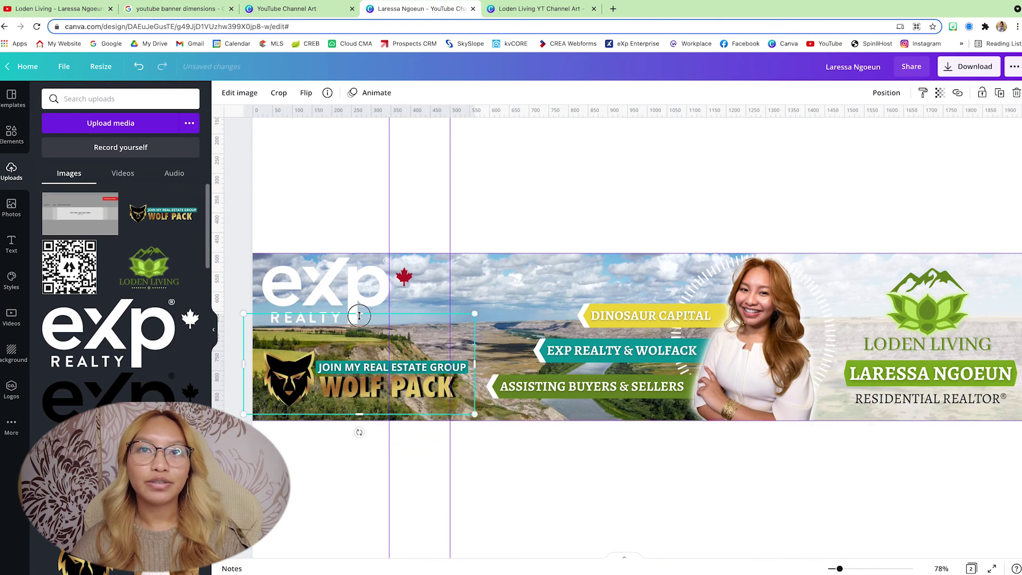
pyautogui.moveTo(359, 316); pyautogui.dragTo(359, 339)
pyautogui.moveTo(469, 341); pyautogui.dragTo(447, 348)
pyautogui.click(498, 450)
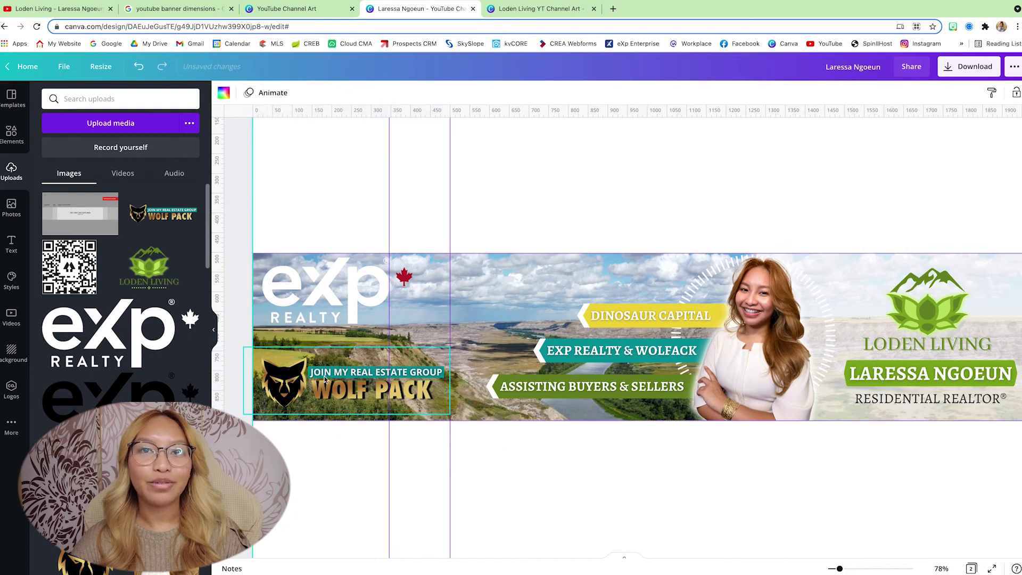
pyautogui.moveTo(300, 288); pyautogui.dragTo(299, 293)
pyautogui.click(646, 516)
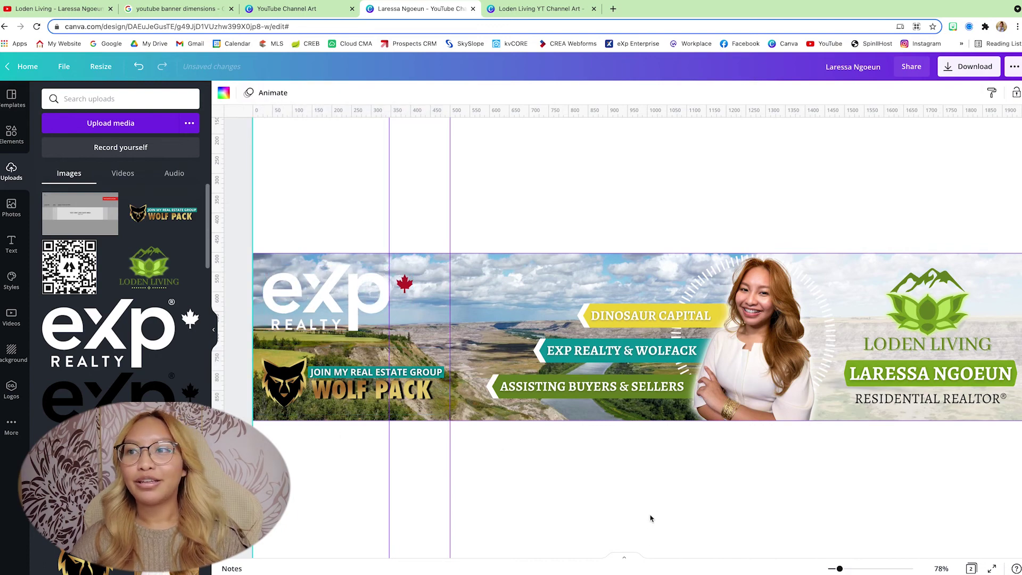
pyautogui.scroll(-1, 727, 518)
pyautogui.scroll(-4, 786, 535)
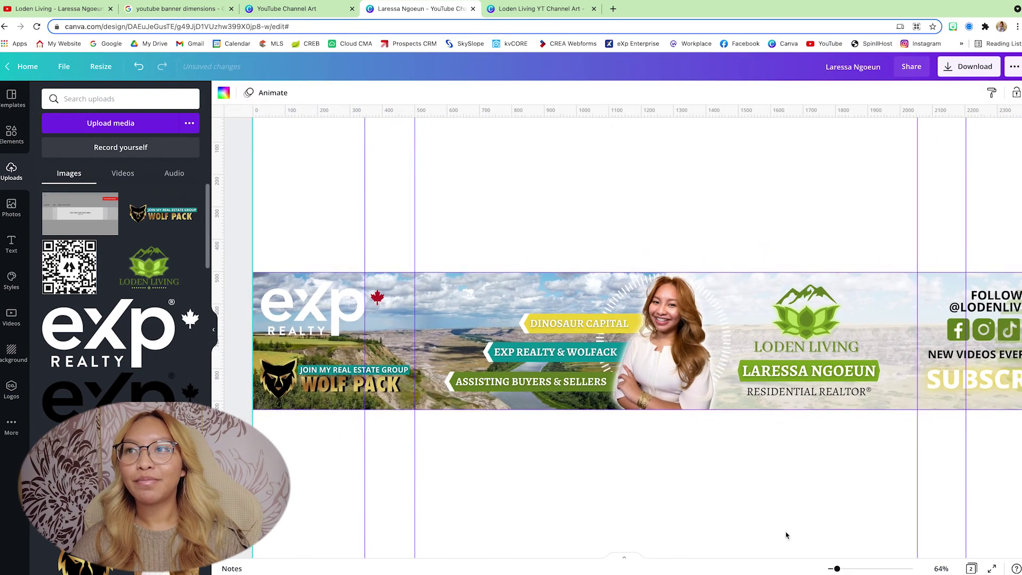